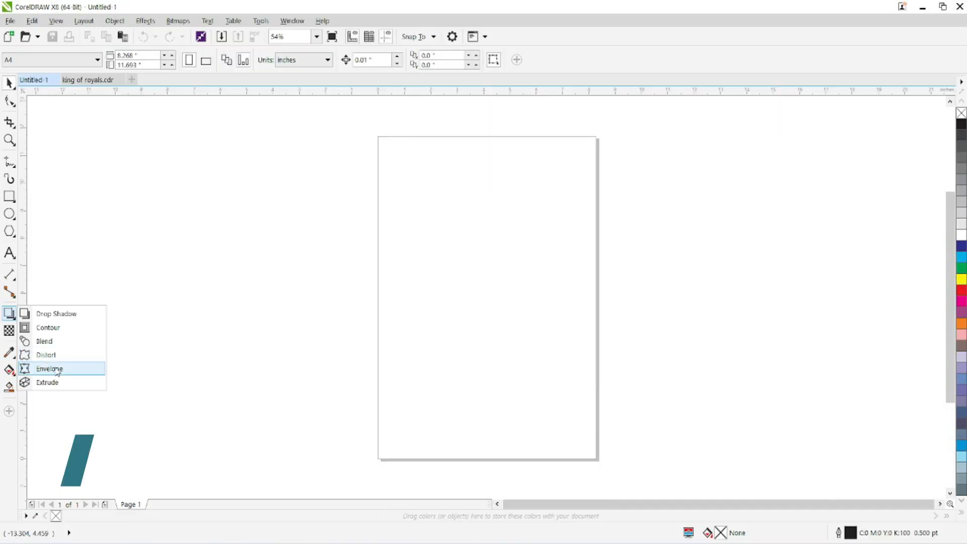
# Step: Draw a rectangle about 4.27 by 2.09 inches in the upper part of the page
pyautogui.click(57, 372)
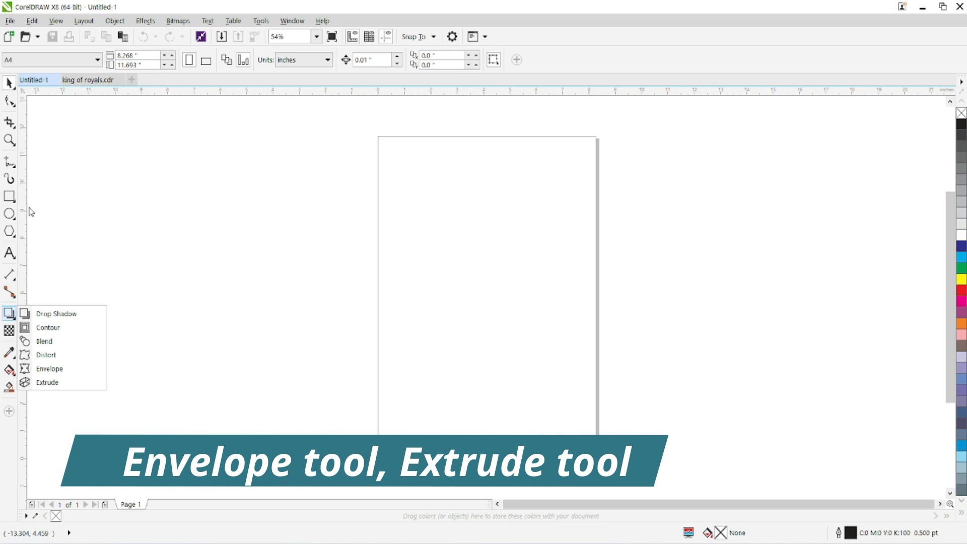
pyautogui.moveTo(405, 167)
pyautogui.mouseDown()
pyautogui.moveTo(511, 214)
pyautogui.moveTo(517, 225)
pyautogui.mouseUp()
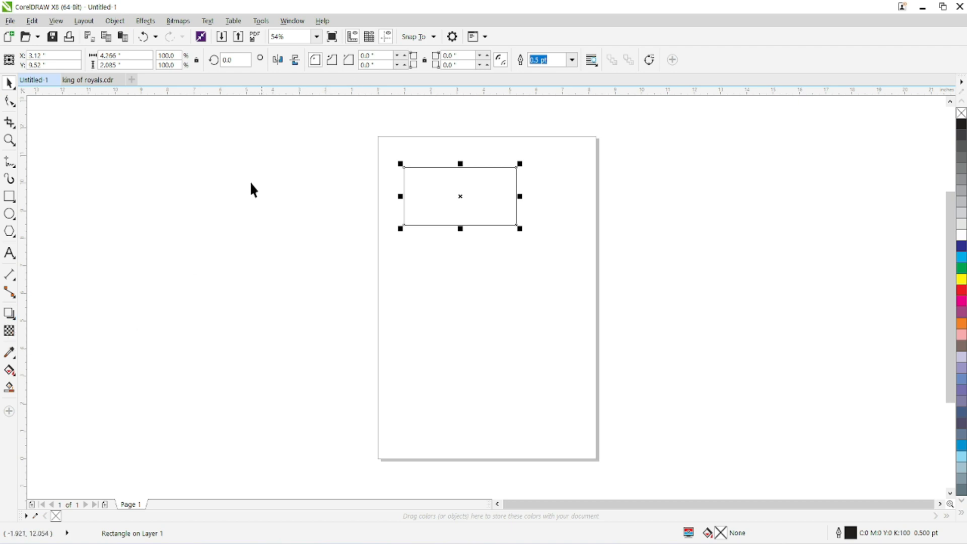
# Step: Warp the rectangle with the Envelope tool by arching its top and bottom edges upward and moving its corner nodes into a flag-like shape
pyautogui.click(11, 316)
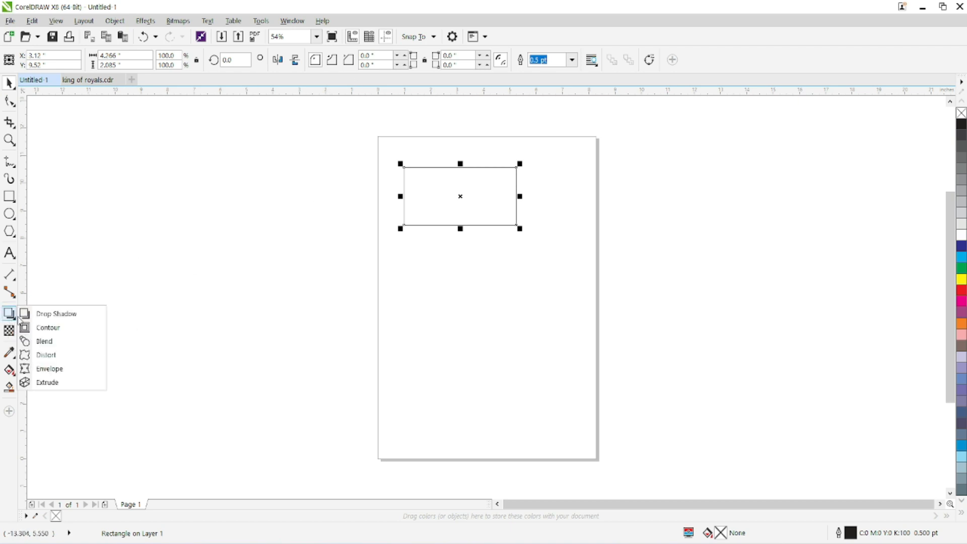
pyautogui.click(50, 369)
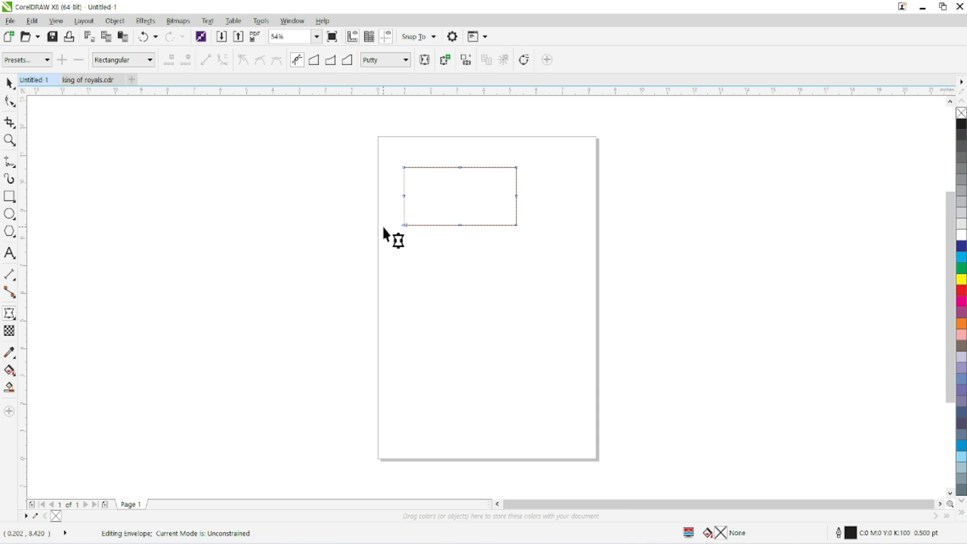
pyautogui.moveTo(461, 224); pyautogui.dragTo(461, 207)
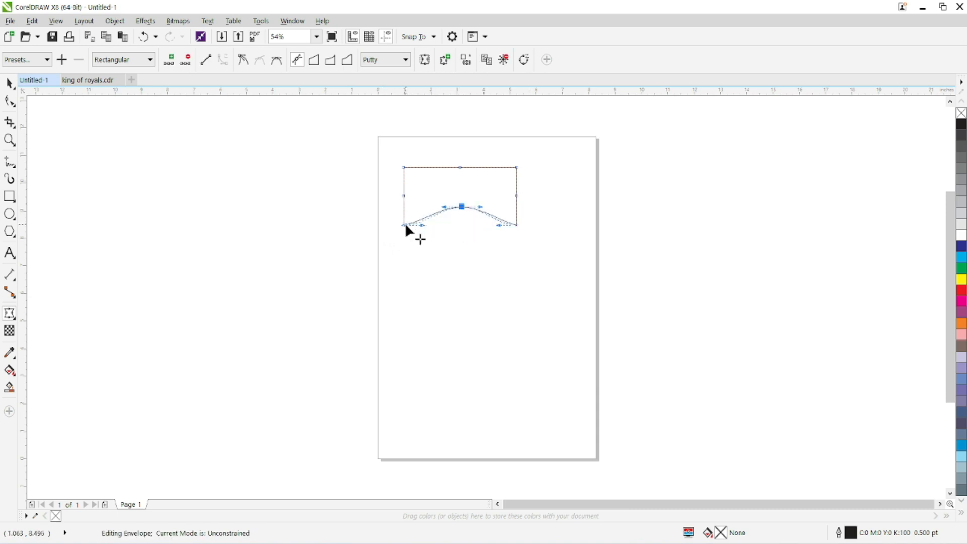
pyautogui.moveTo(403, 224); pyautogui.dragTo(388, 225)
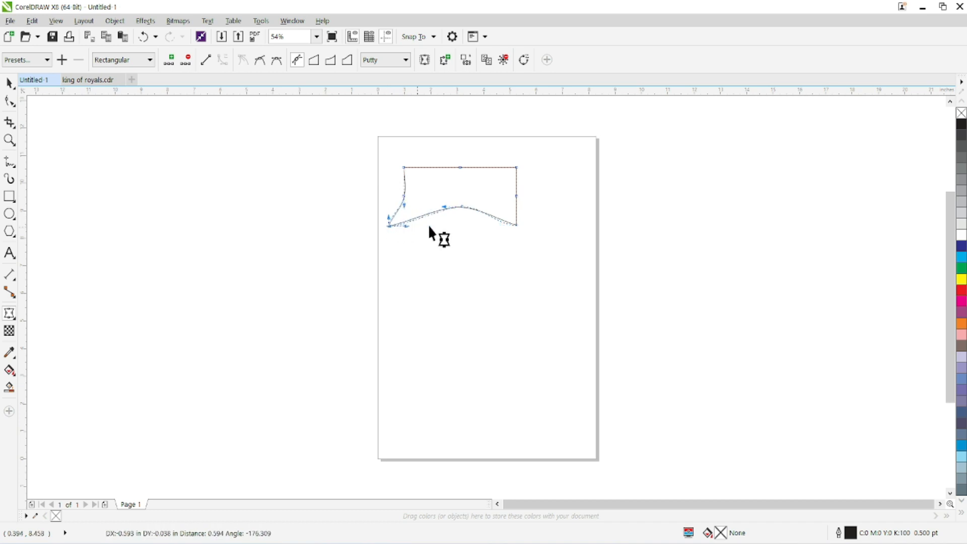
pyautogui.moveTo(460, 167); pyautogui.dragTo(459, 152)
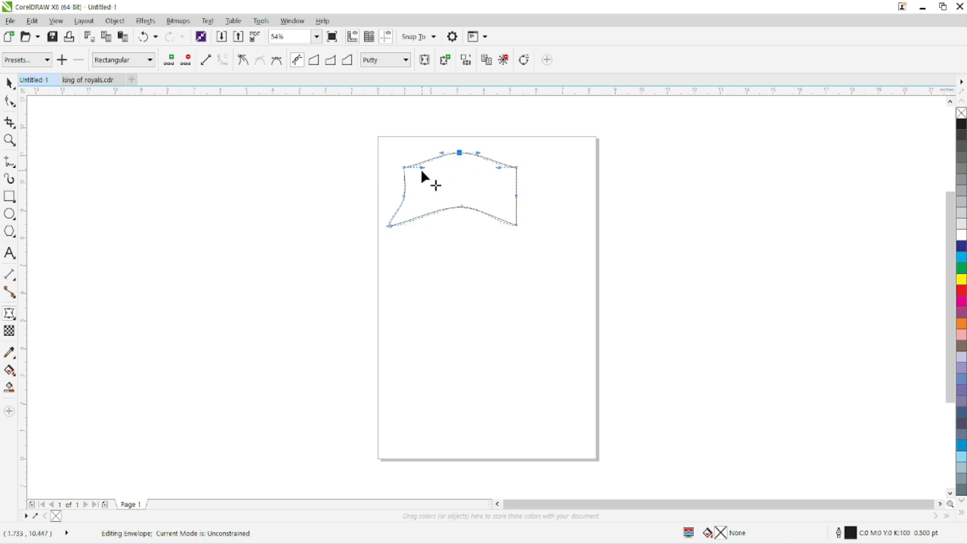
pyautogui.moveTo(404, 168); pyautogui.dragTo(400, 156)
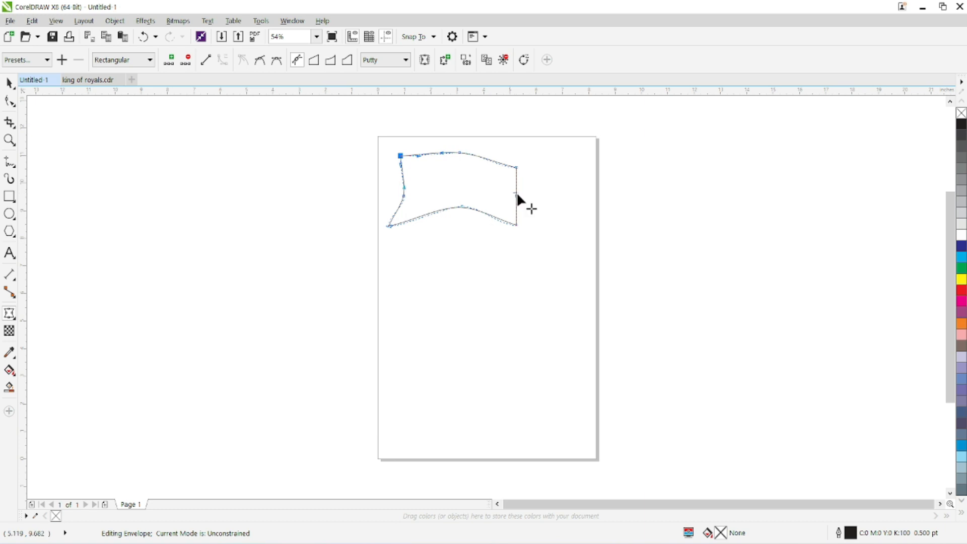
pyautogui.moveTo(516, 224); pyautogui.dragTo(520, 232)
pyautogui.moveTo(513, 194); pyautogui.dragTo(521, 176)
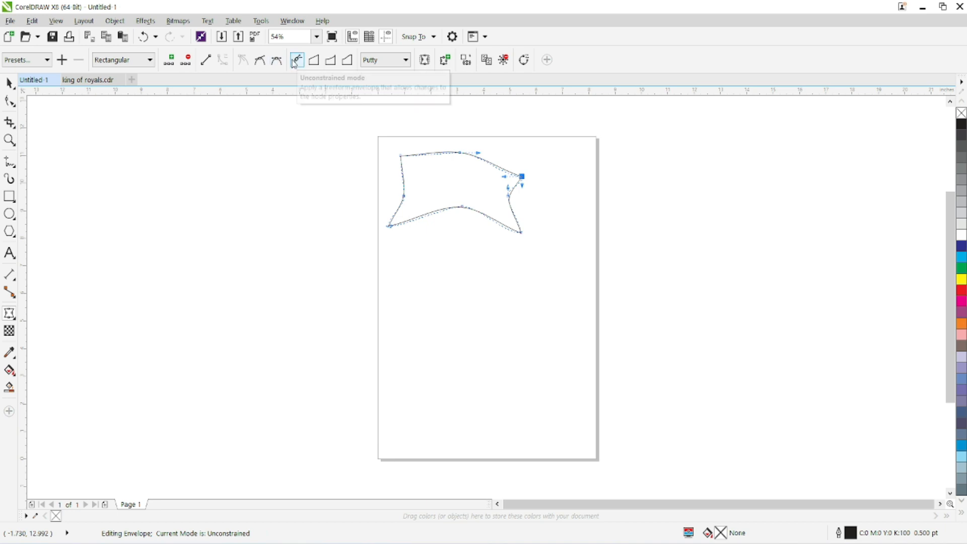
# Step: Refine the envelope by bending the top edge's curve handles and shifting the lower-right, left-middle and upper-left nodes slightly
pyautogui.moveTo(503, 177); pyautogui.dragTo(491, 186)
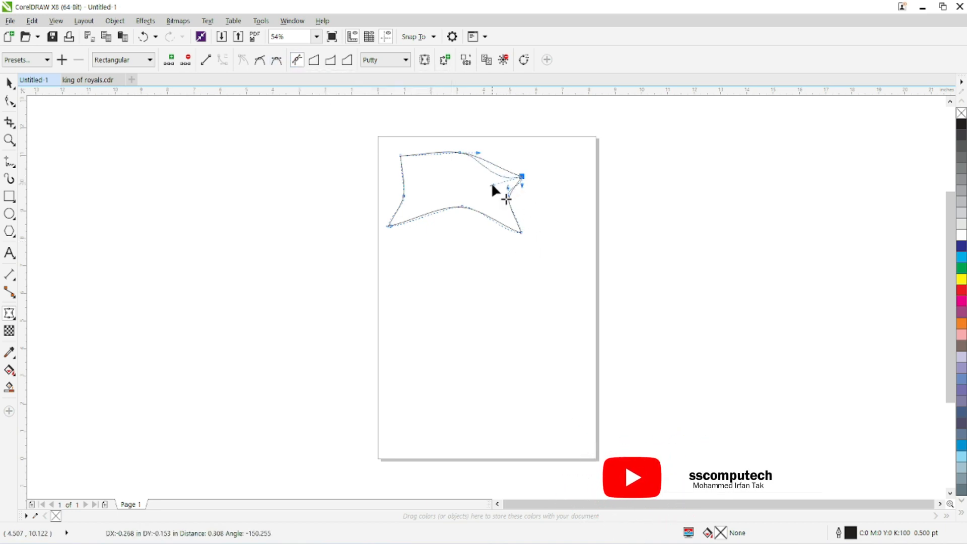
pyautogui.moveTo(477, 152)
pyautogui.mouseDown()
pyautogui.moveTo(488, 158)
pyautogui.moveTo(481, 169)
pyautogui.mouseUp()
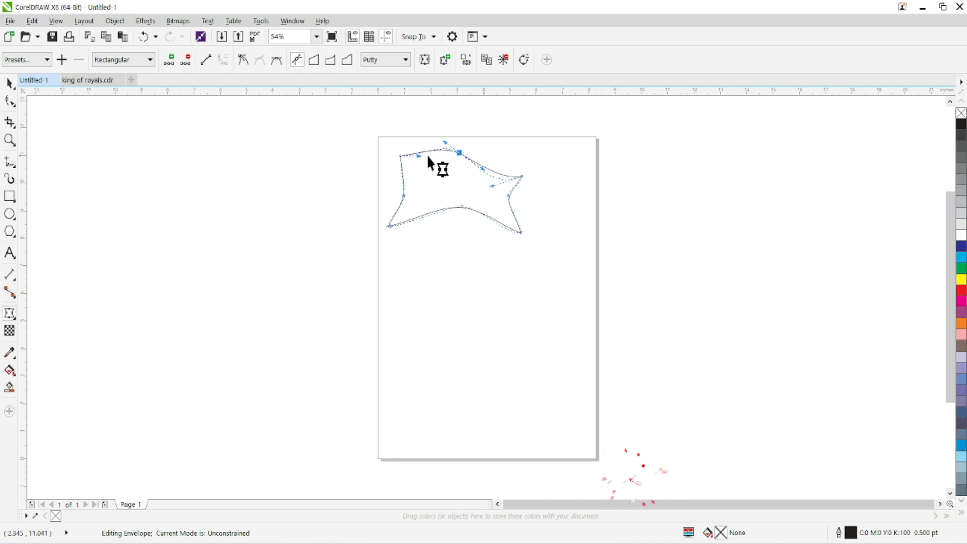
pyautogui.moveTo(417, 153); pyautogui.dragTo(418, 156)
pyautogui.moveTo(520, 234); pyautogui.dragTo(492, 211)
pyautogui.moveTo(403, 196); pyautogui.dragTo(390, 189)
pyautogui.moveTo(400, 154); pyautogui.dragTo(396, 156)
# Step: Fill the warped shape with orange (C:0 M:60 Y:100 K:0) and move it slightly down and to the right
pyautogui.click(9, 82)
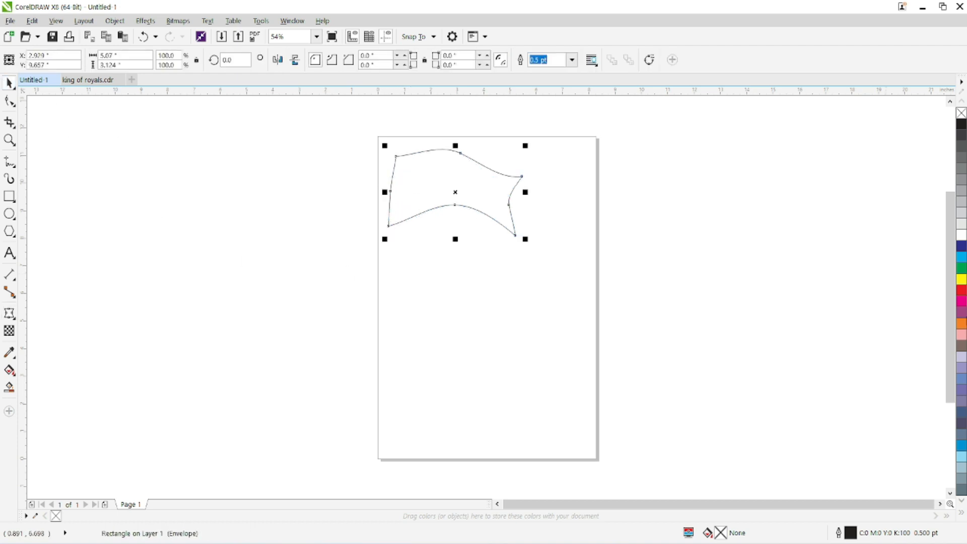
pyautogui.click(960, 323)
pyautogui.moveTo(413, 186); pyautogui.dragTo(429, 203)
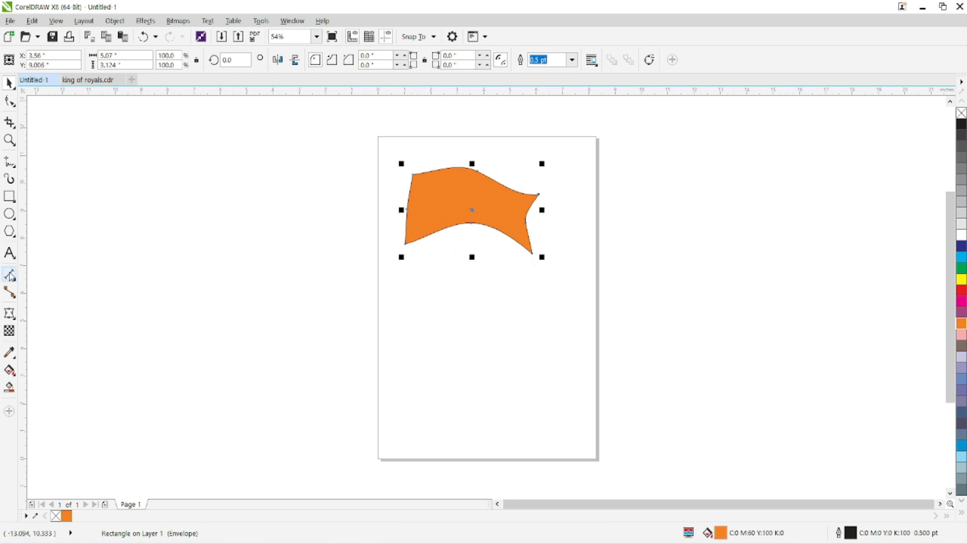
# Step: Make the orange shape's upper-left envelope node symmetrical and tilt its handles to round that corner
pyautogui.click(10, 312)
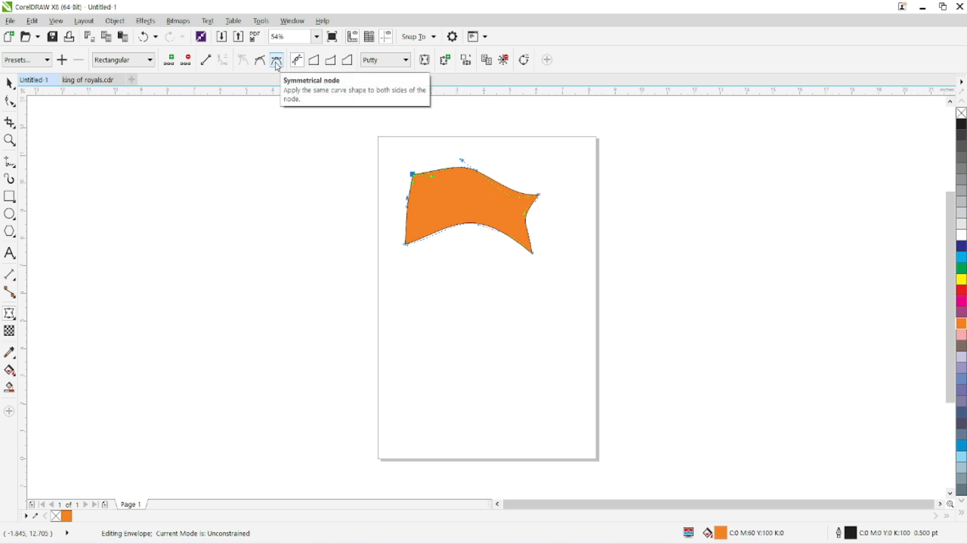
pyautogui.click(277, 61)
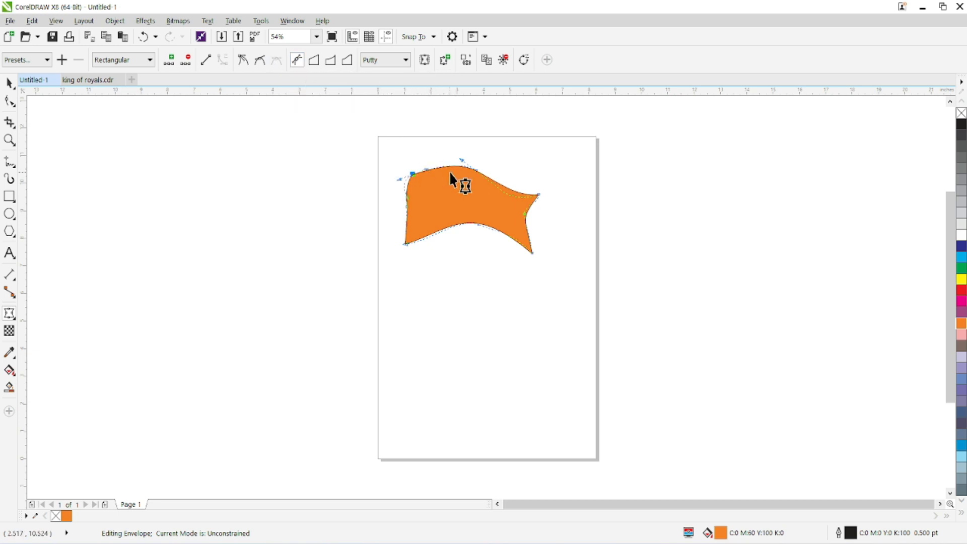
pyautogui.moveTo(397, 177)
pyautogui.mouseDown()
pyautogui.moveTo(375, 198)
pyautogui.moveTo(412, 193)
pyautogui.moveTo(382, 174)
pyautogui.moveTo(382, 159)
pyautogui.moveTo(392, 193)
pyautogui.mouseUp()
# Step: Change the upper-left envelope node from smooth to cusp and angle its two handles independently
pyautogui.click(260, 60)
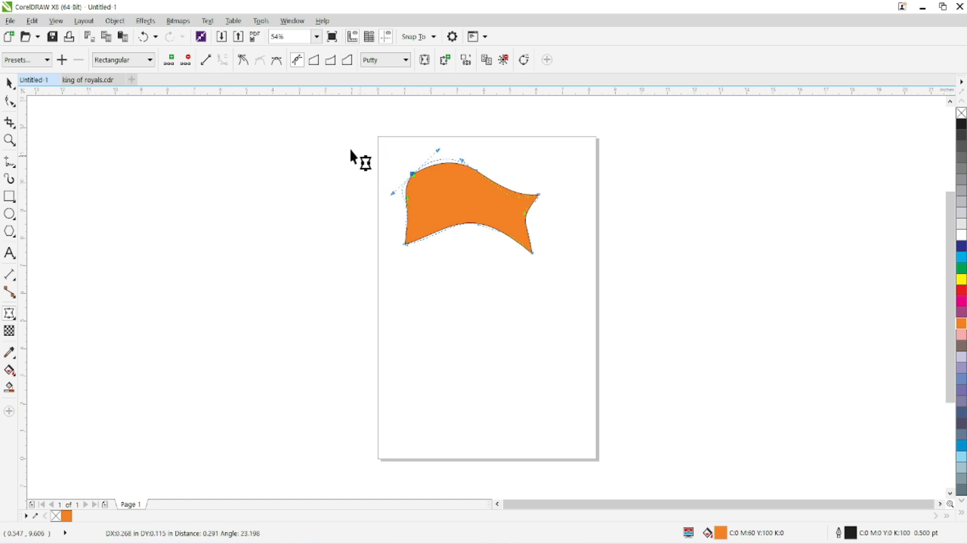
pyautogui.click(243, 60)
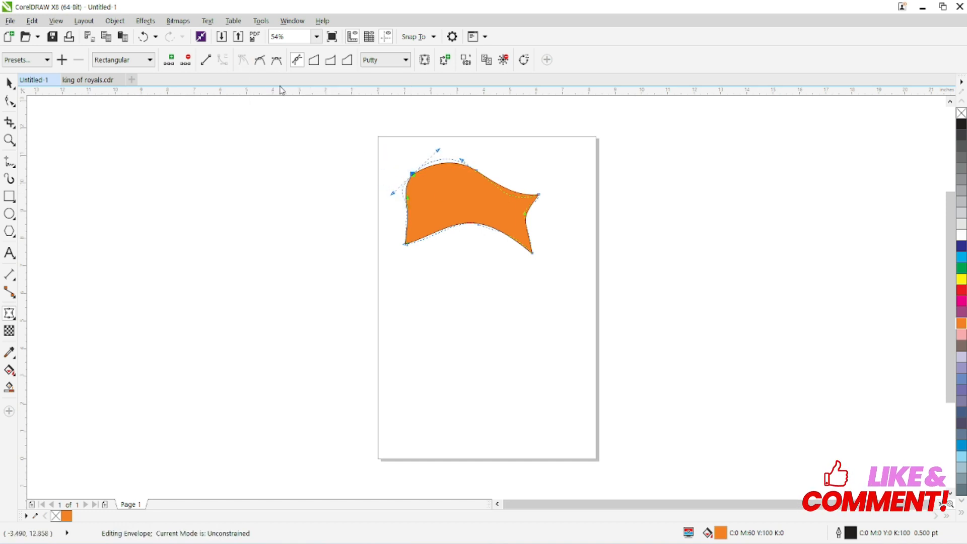
pyautogui.moveTo(394, 193); pyautogui.dragTo(424, 190)
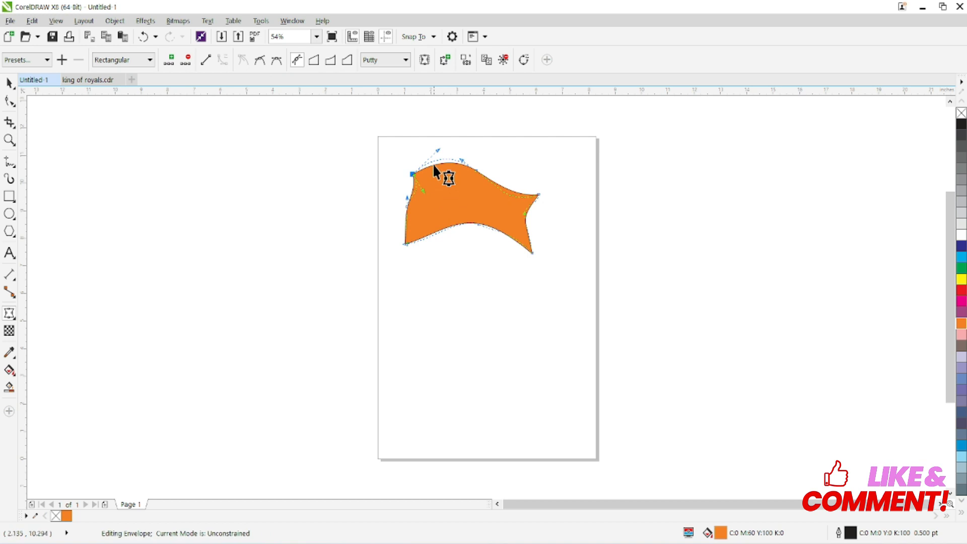
pyautogui.moveTo(438, 150); pyautogui.dragTo(433, 137)
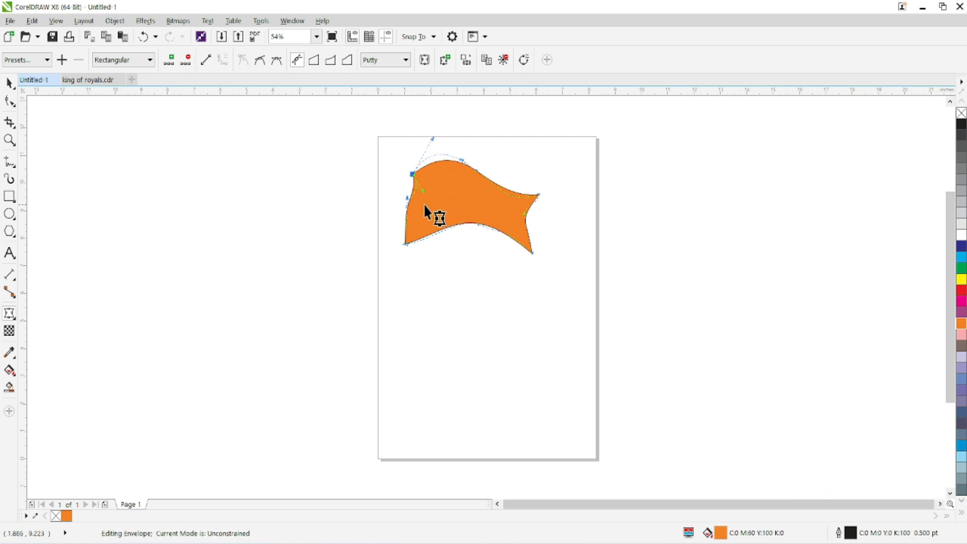
# Step: Convert the left edge's envelope segments to straight lines and delete the edge's middle node
pyautogui.click(406, 205)
pyautogui.moveTo(423, 191); pyautogui.dragTo(407, 214)
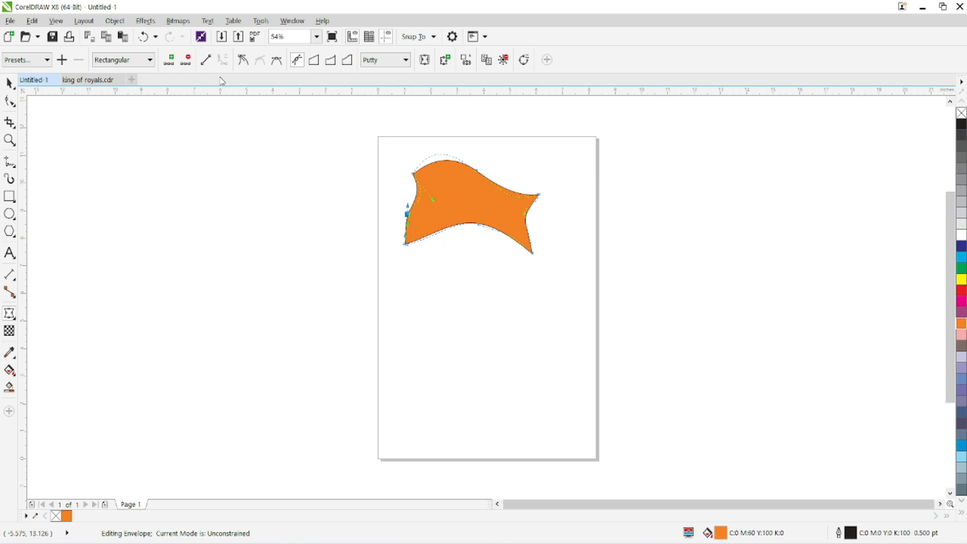
pyautogui.click(209, 63)
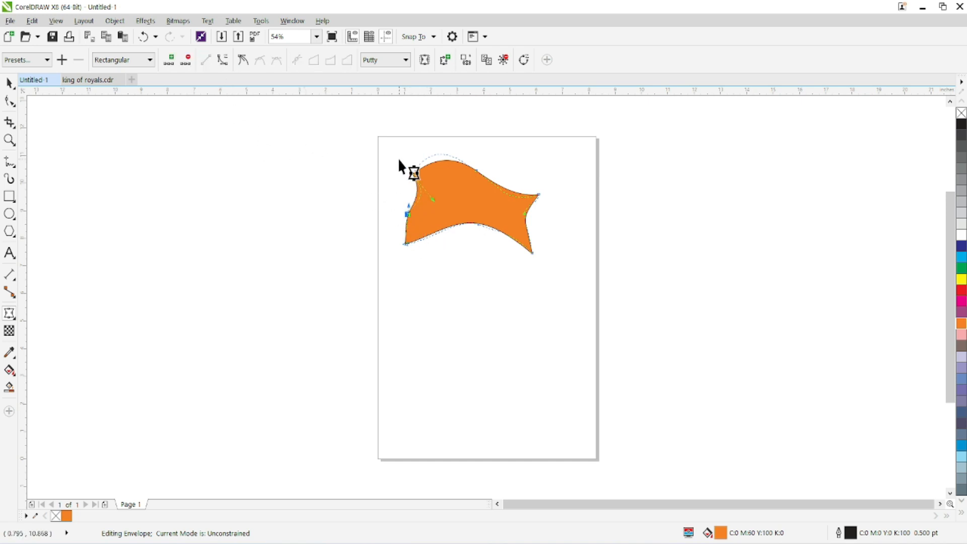
pyautogui.click(413, 173)
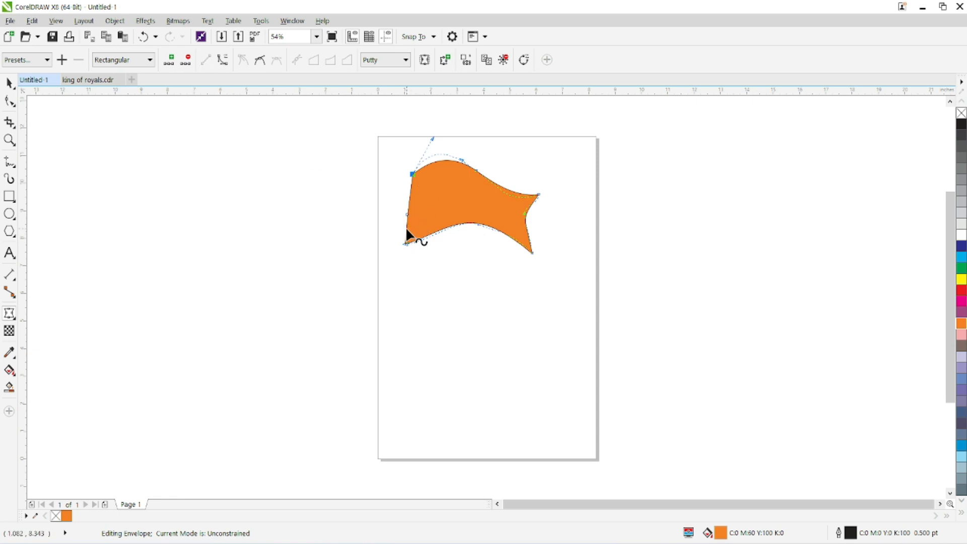
pyautogui.click(389, 196)
pyautogui.moveTo(416, 218); pyautogui.dragTo(413, 216)
pyautogui.click(191, 61)
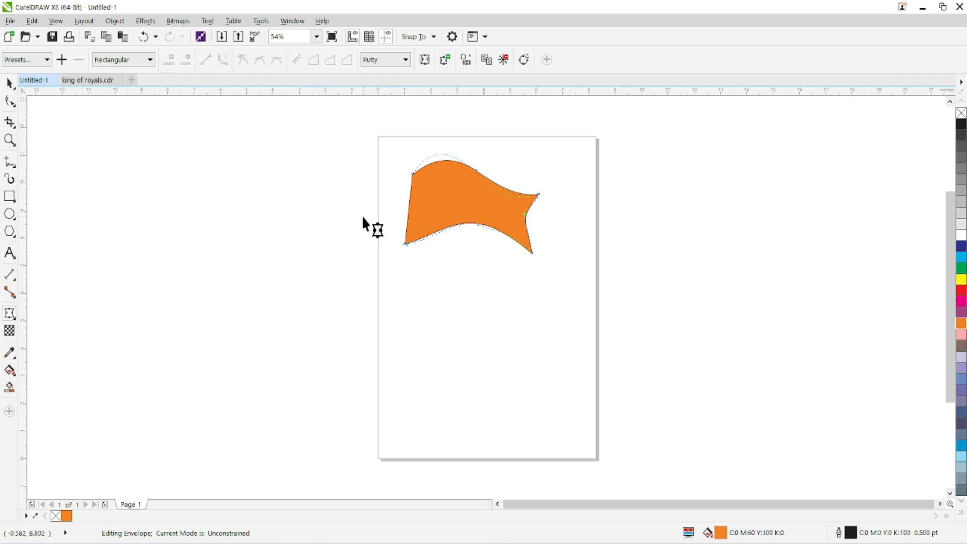
# Step: Lower the upper-left node's curve handle and delete the middle envelope nodes of the top and bottom edges
pyautogui.moveTo(403, 159); pyautogui.dragTo(435, 189)
pyautogui.moveTo(431, 137); pyautogui.dragTo(432, 151)
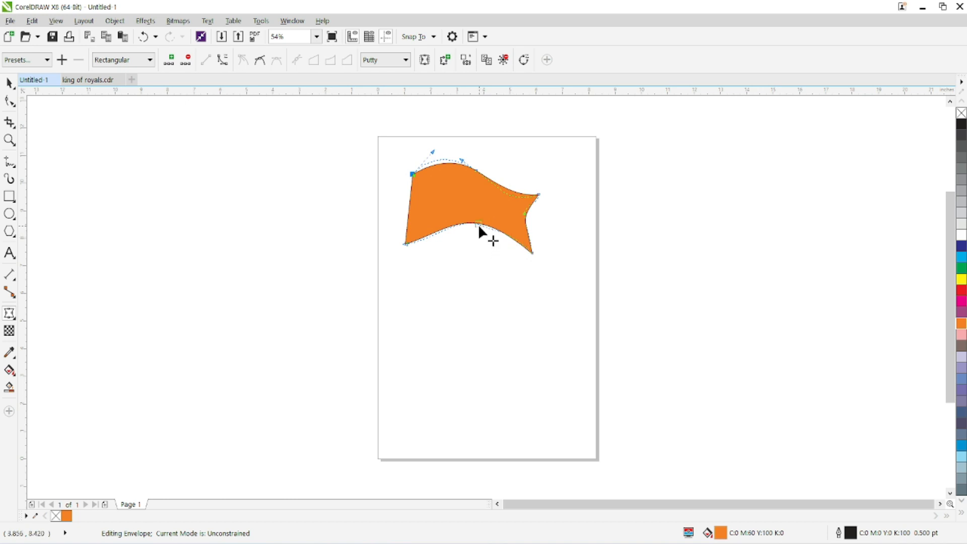
pyautogui.moveTo(489, 151); pyautogui.dragTo(458, 239)
pyautogui.click(185, 60)
# Step: Bend the bottom and top edges into waves by adjusting the curve handles at the shape's corner nodes
pyautogui.moveTo(550, 237); pyautogui.dragTo(519, 267)
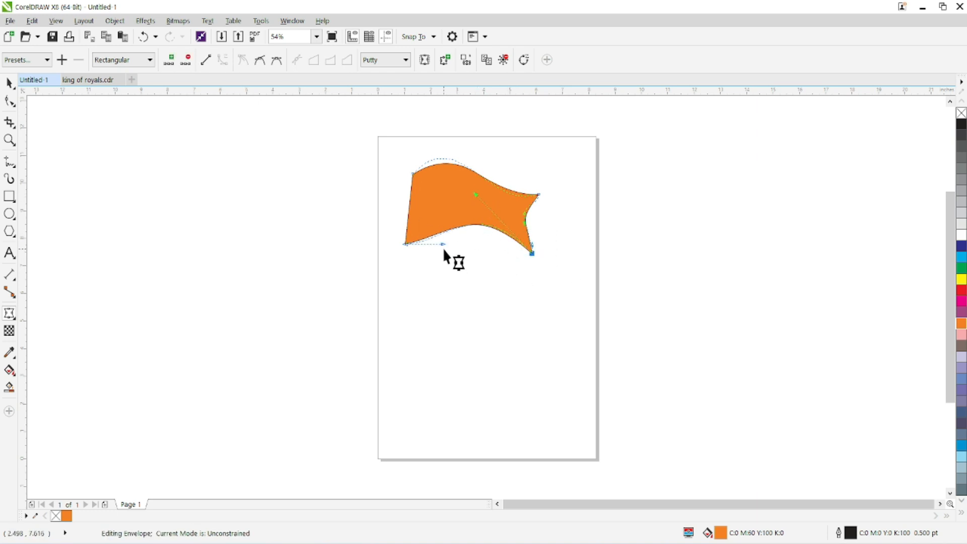
pyautogui.moveTo(445, 250); pyautogui.dragTo(466, 261)
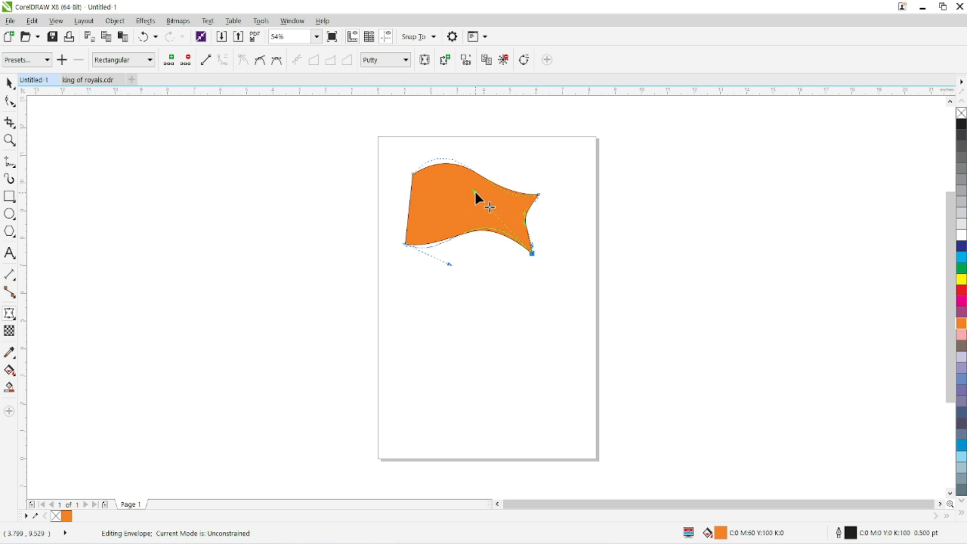
pyautogui.click(536, 195)
pyautogui.moveTo(490, 210)
pyautogui.mouseDown()
pyautogui.moveTo(502, 171)
pyautogui.moveTo(460, 138)
pyautogui.moveTo(459, 124)
pyautogui.moveTo(455, 201)
pyautogui.moveTo(437, 221)
pyautogui.mouseUp()
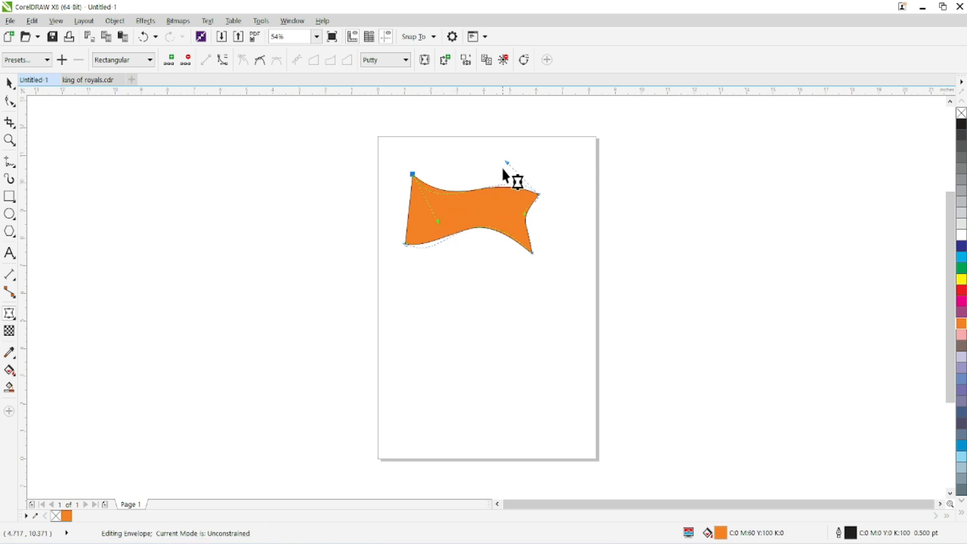
pyautogui.moveTo(506, 160); pyautogui.dragTo(494, 142)
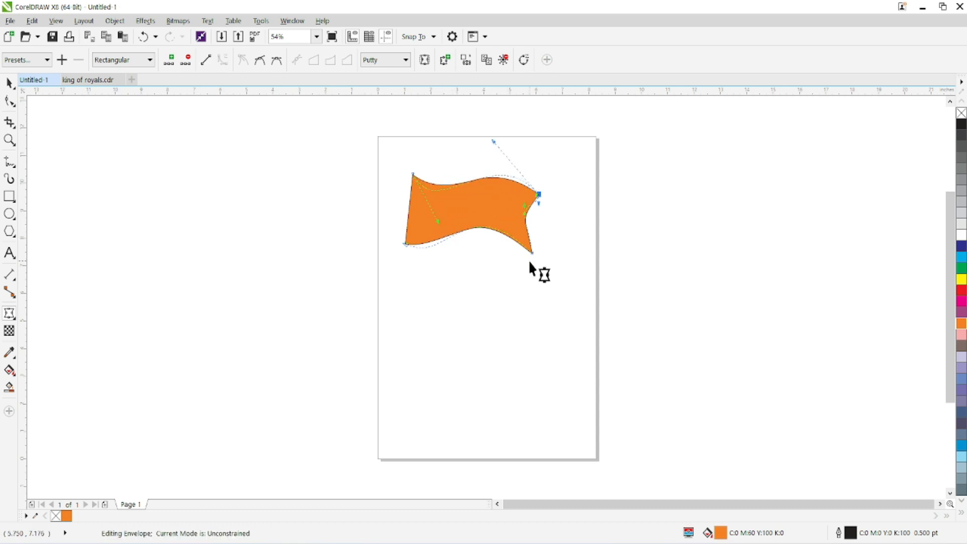
pyautogui.click(9, 83)
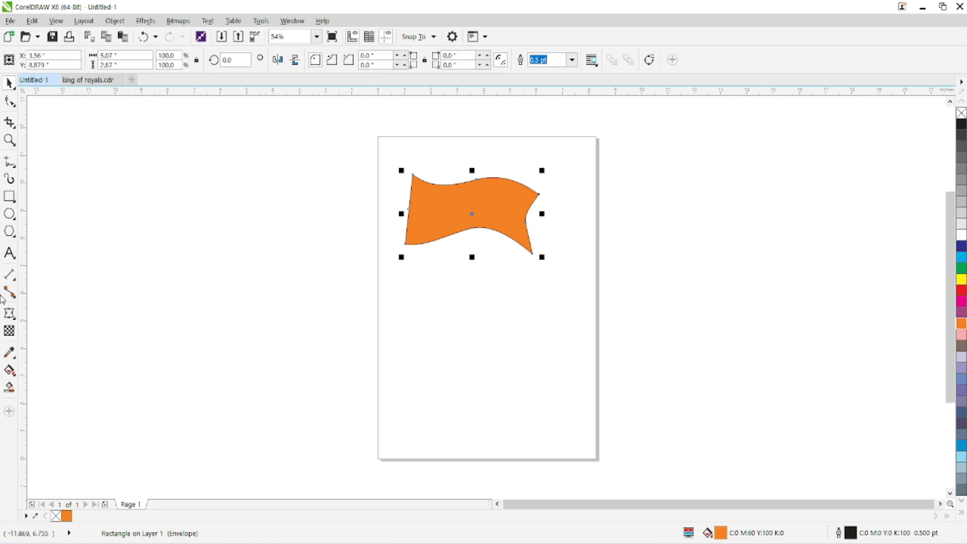
# Step: Add the artistic text "Envelope" on the page below the orange shape
pyautogui.click(10, 315)
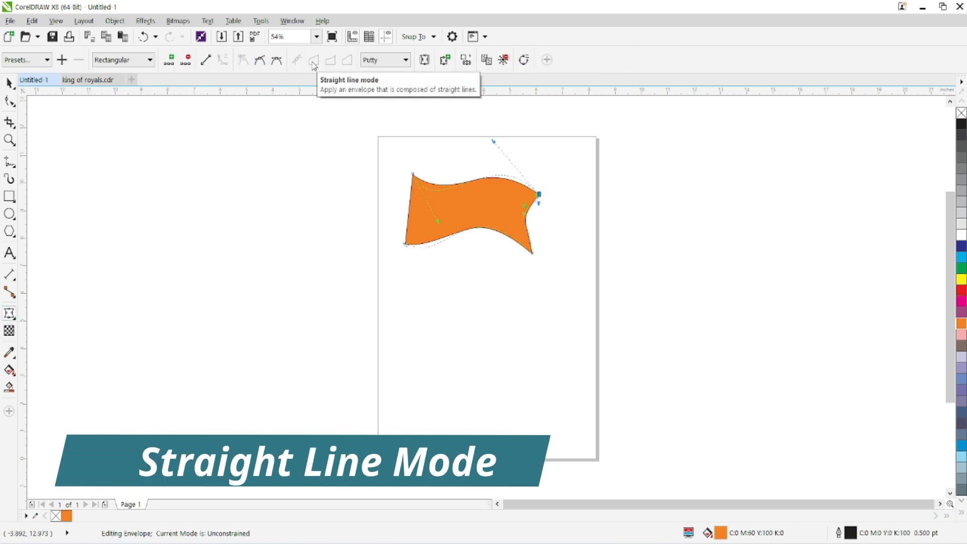
pyautogui.click(9, 254)
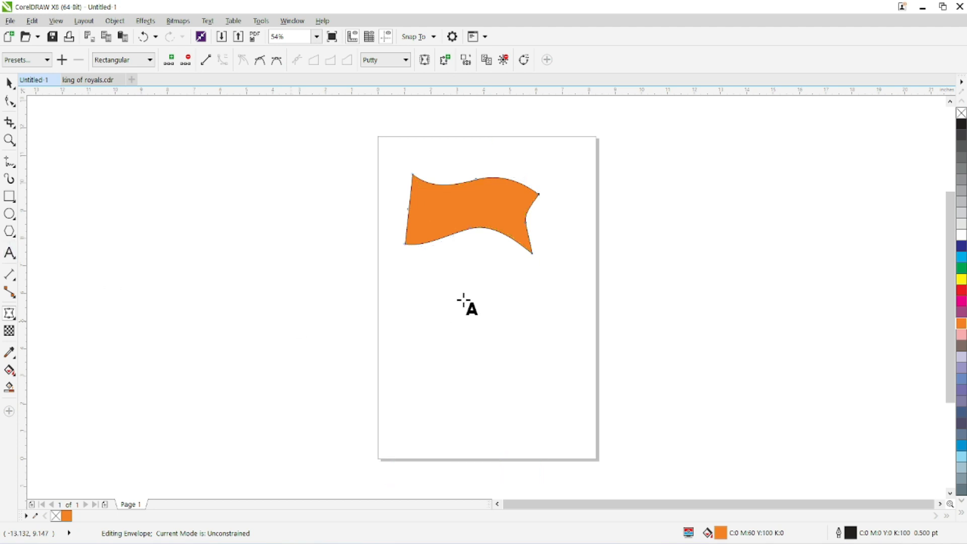
pyautogui.click(415, 316)
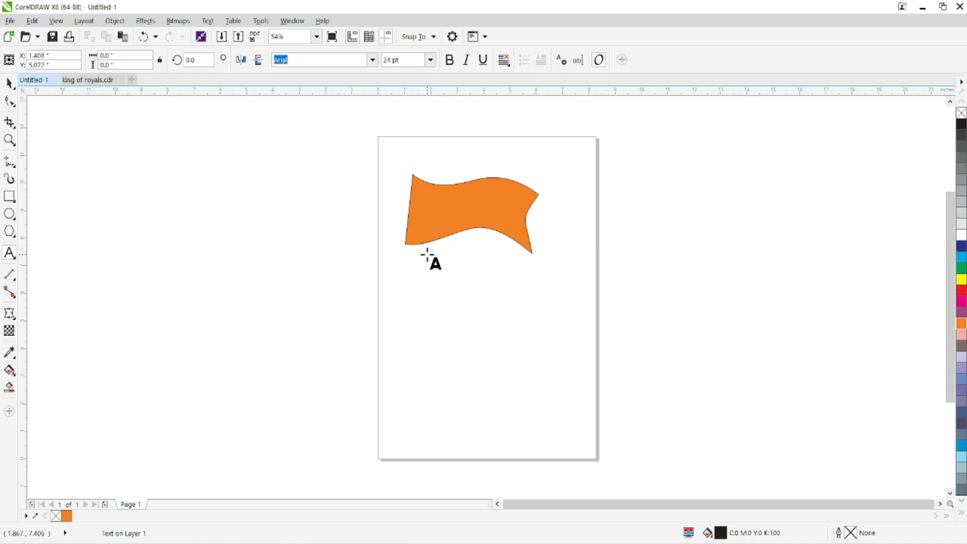
pyautogui.write('Envelope')
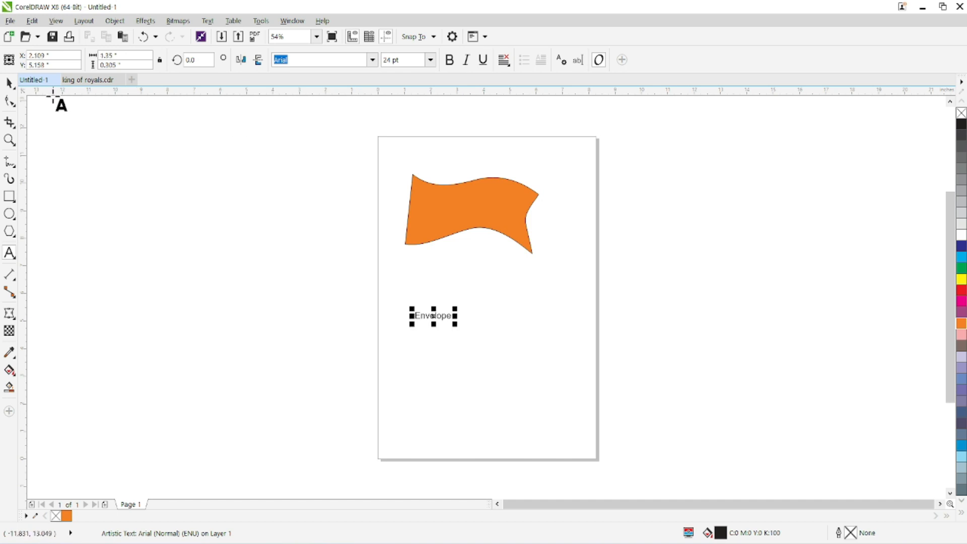
# Step: Make the "Envelope" text bold, enlarge it to about 97 pt and place it beneath the orange shape
pyautogui.click(9, 83)
pyautogui.click(449, 61)
pyautogui.moveTo(455, 324); pyautogui.dragTo(565, 414)
pyautogui.moveTo(487, 339)
pyautogui.mouseDown()
pyautogui.moveTo(481, 345)
pyautogui.moveTo(484, 333)
pyautogui.mouseUp()
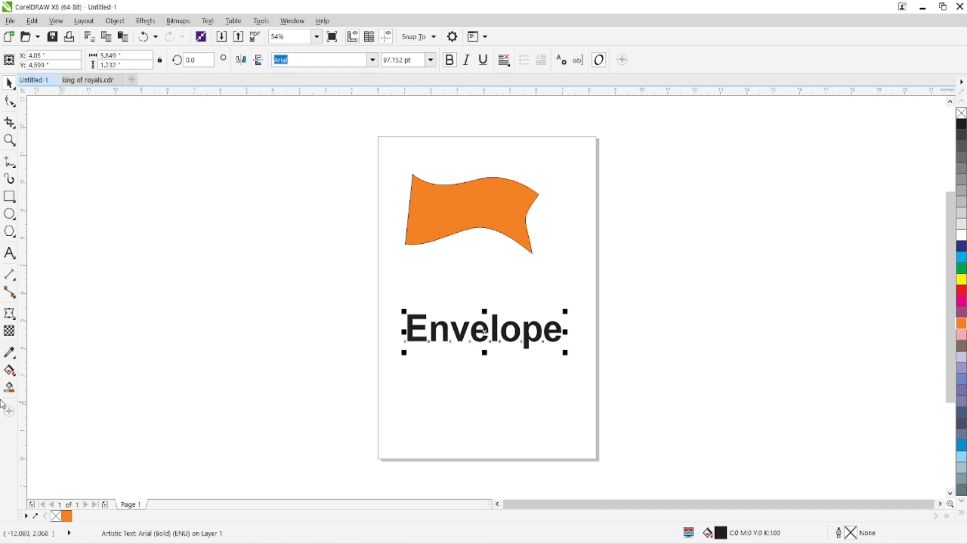
# Step: Apply a straight line mode envelope to the "Envelope" text, raising its upper-right corner node and lowering its lower-right corner node
pyautogui.click(10, 313)
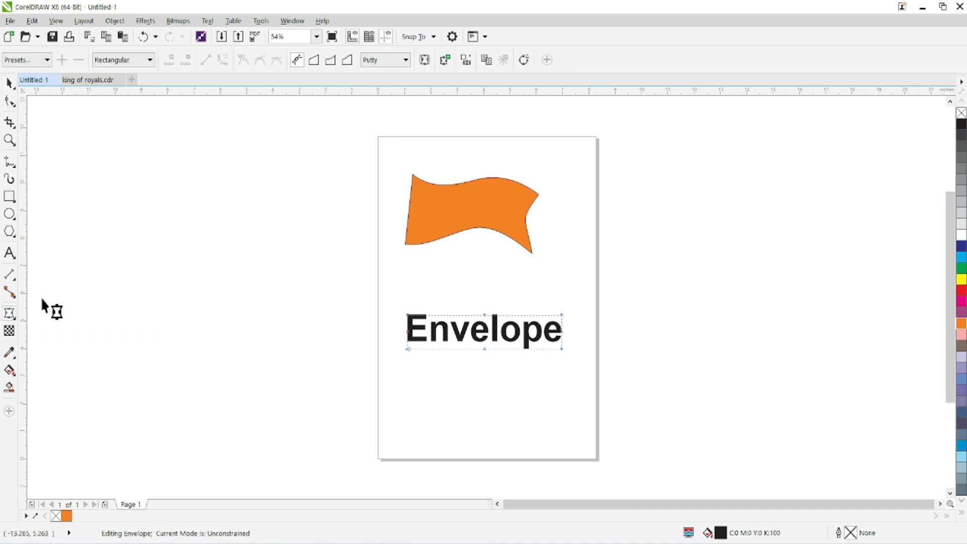
pyautogui.click(315, 61)
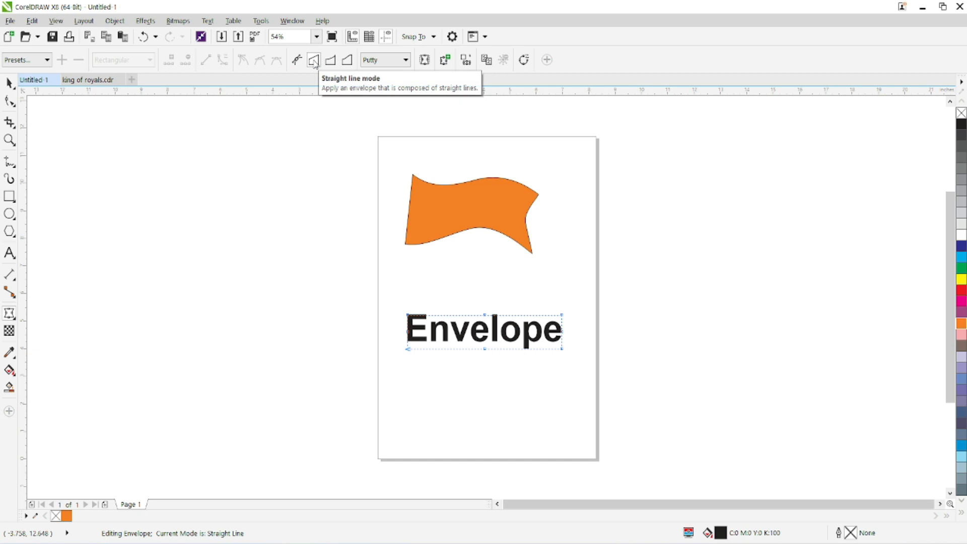
pyautogui.moveTo(560, 312); pyautogui.dragTo(562, 186)
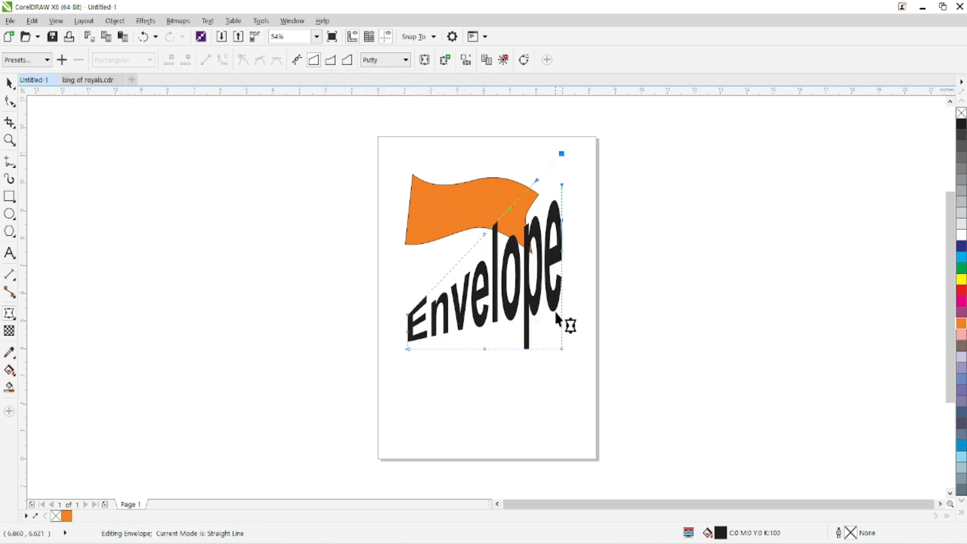
pyautogui.moveTo(558, 350); pyautogui.dragTo(564, 452)
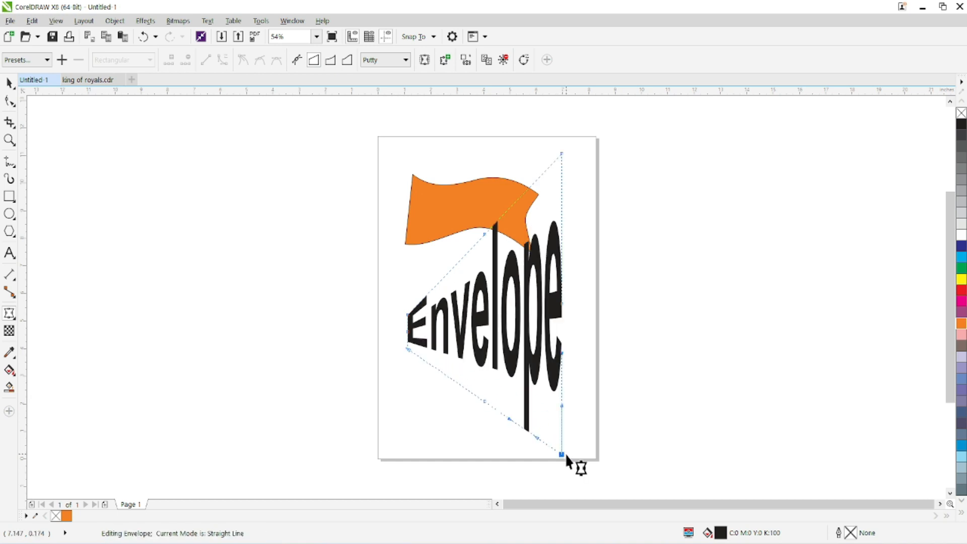
# Step: Reposition the warped text in the lower part of the page and move the orange flag shape off the page's left side
pyautogui.click(8, 83)
pyautogui.moveTo(464, 306); pyautogui.dragTo(652, 281)
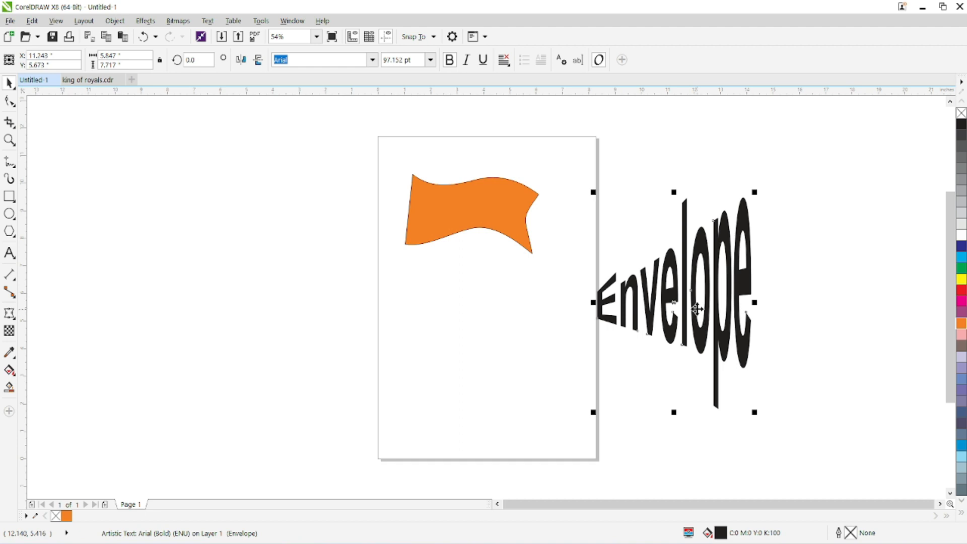
pyautogui.moveTo(693, 308); pyautogui.dragTo(484, 338)
pyautogui.moveTo(469, 221); pyautogui.dragTo(213, 194)
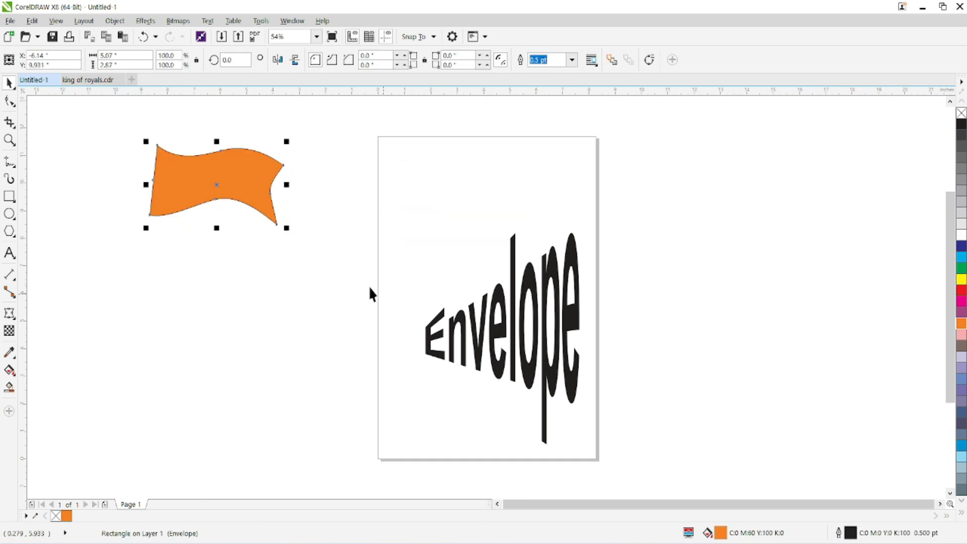
# Step: Draw a rectangle about 7.6 by 9.1 inches around the warped text and convert it to curves
pyautogui.click(9, 197)
pyautogui.moveTo(591, 197); pyautogui.dragTo(391, 448)
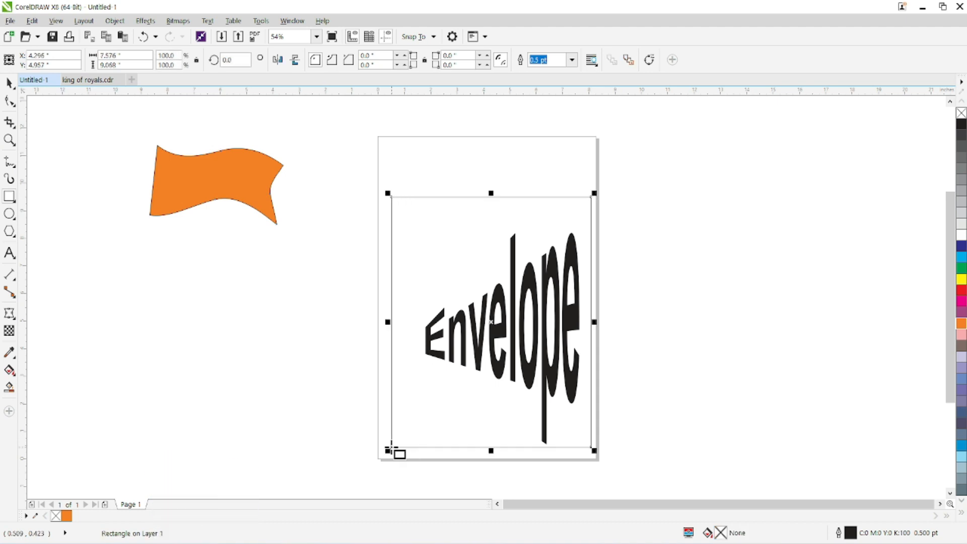
pyautogui.hotkey('ctrl', 'q')
# Step: Move the rectangle's upper-left corner node down and its lower-left corner node up to form a trapezoid tapering to the left
pyautogui.click(9, 100)
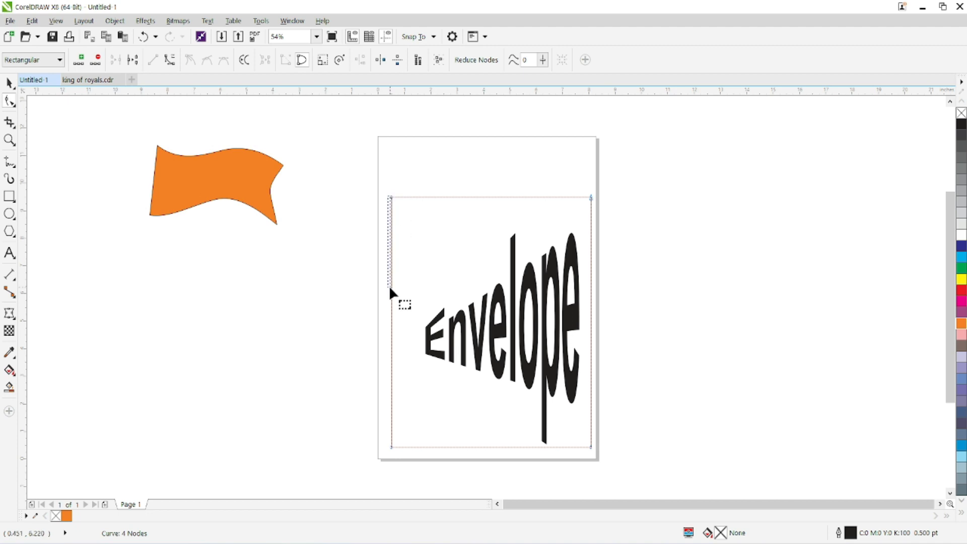
pyautogui.moveTo(392, 198); pyautogui.dragTo(400, 280)
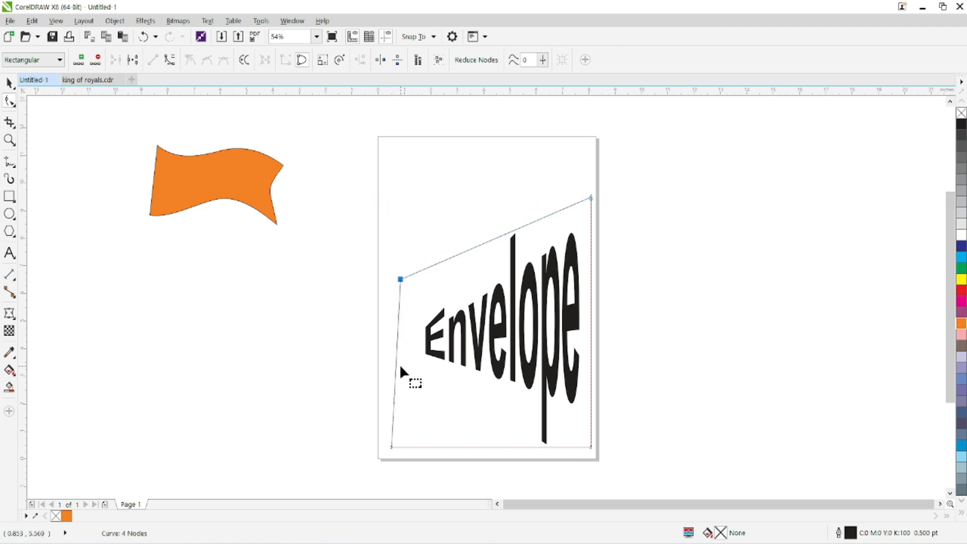
pyautogui.click(392, 447)
pyautogui.moveTo(391, 445); pyautogui.dragTo(400, 376)
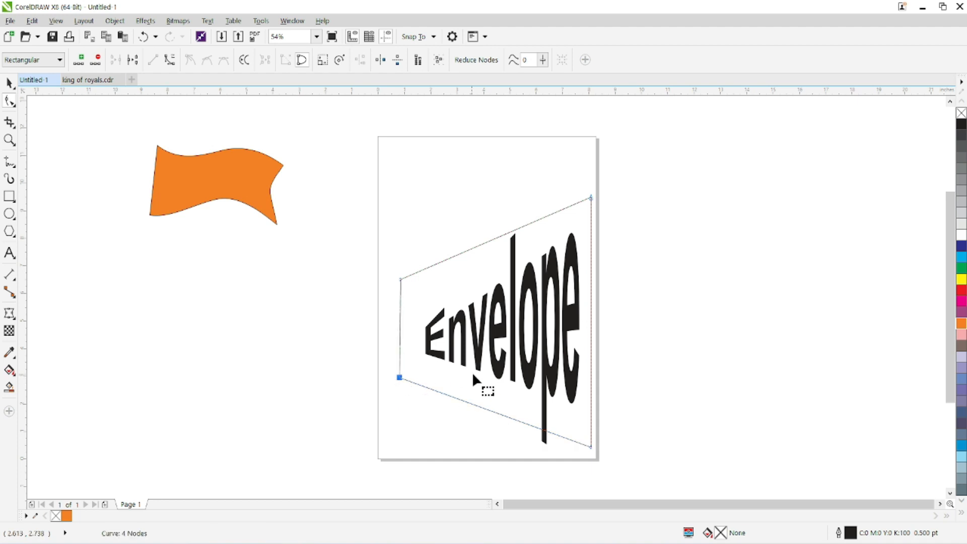
# Step: Shift the warped text slightly up and left on the page, and move the trapezoid off the page's right side
pyautogui.click(475, 342)
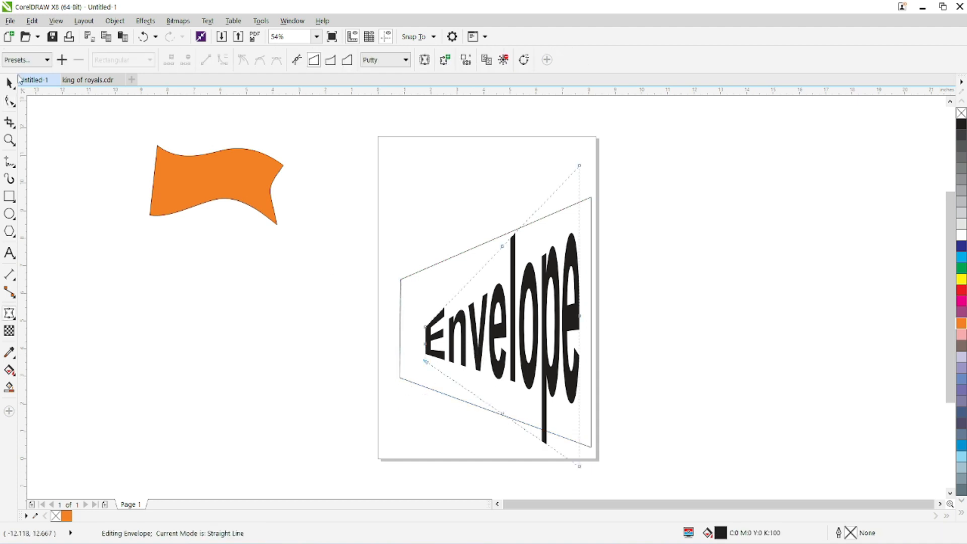
pyautogui.press('space')
pyautogui.moveTo(449, 332); pyautogui.dragTo(441, 327)
pyautogui.moveTo(447, 261); pyautogui.dragTo(696, 231)
# Step: Reshape the text in straight line mode with its middle pinched and left end heightened, and clear the envelope
pyautogui.click(510, 258)
pyautogui.click(11, 315)
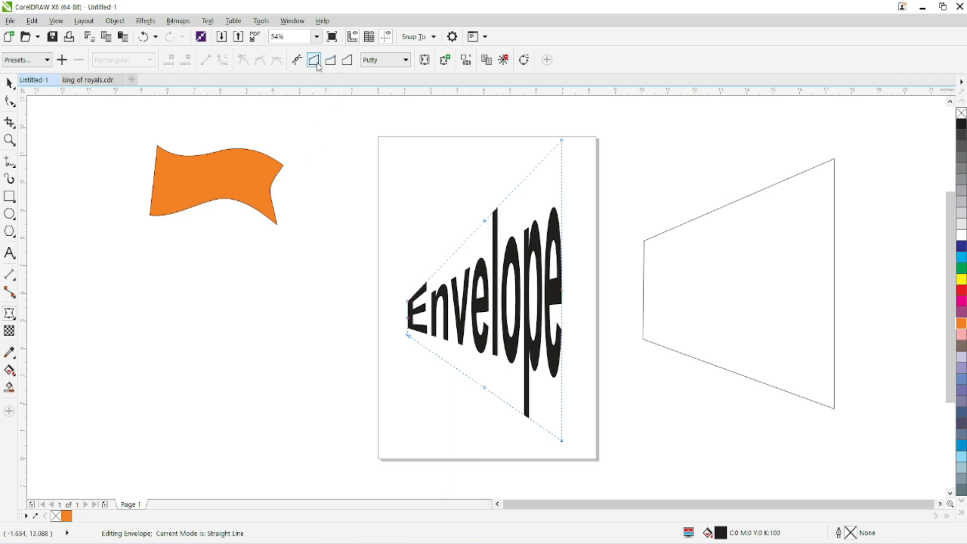
pyautogui.moveTo(481, 219); pyautogui.dragTo(484, 335)
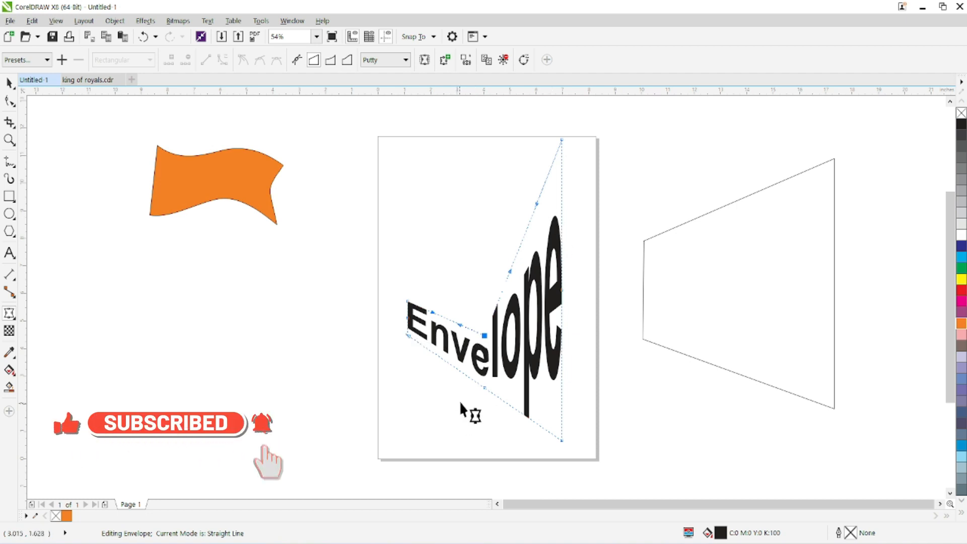
pyautogui.moveTo(483, 386); pyautogui.dragTo(487, 365)
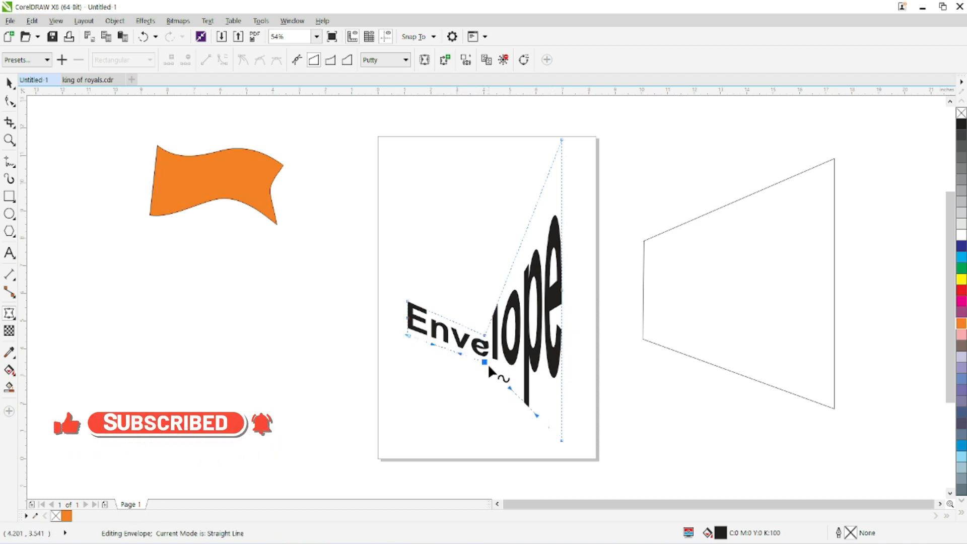
pyautogui.moveTo(406, 335); pyautogui.dragTo(407, 364)
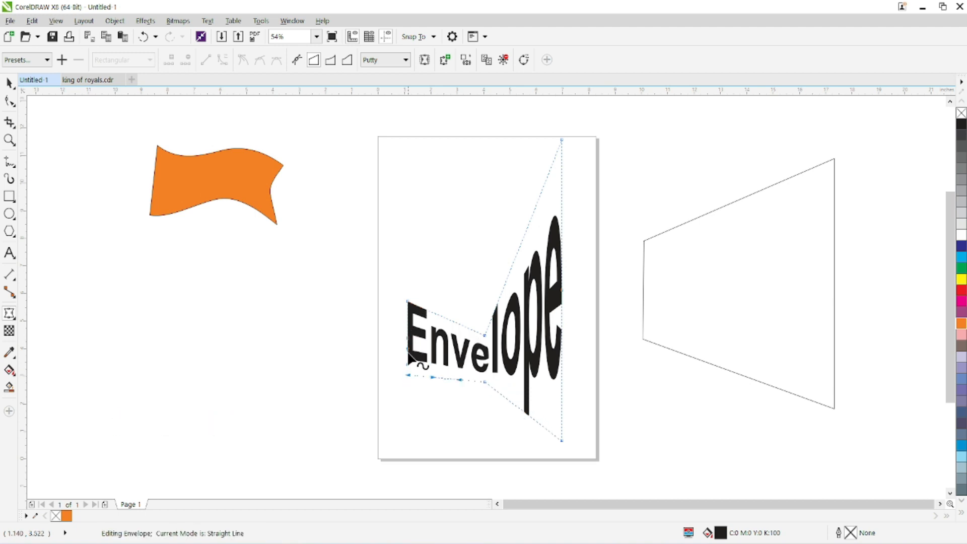
pyautogui.moveTo(407, 301); pyautogui.dragTo(405, 255)
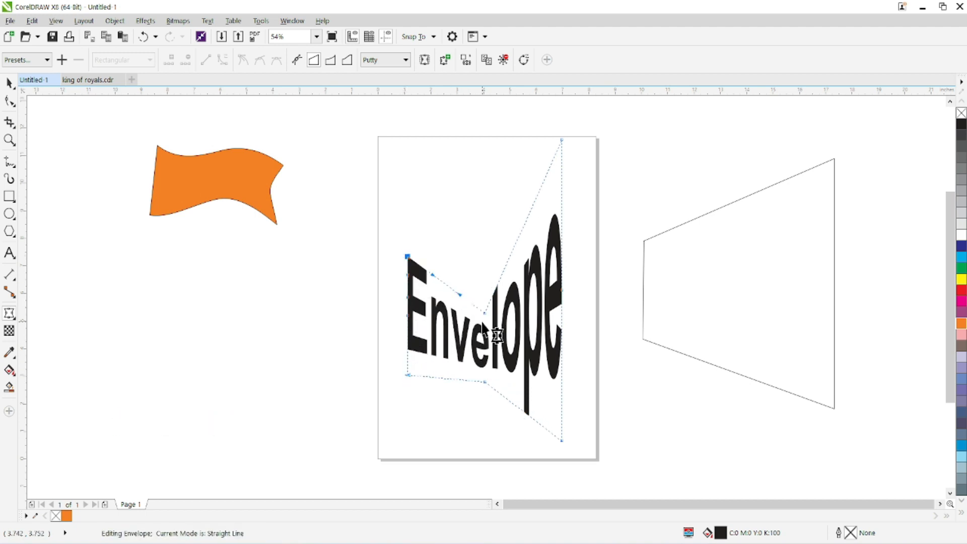
pyautogui.moveTo(484, 313); pyautogui.dragTo(484, 297)
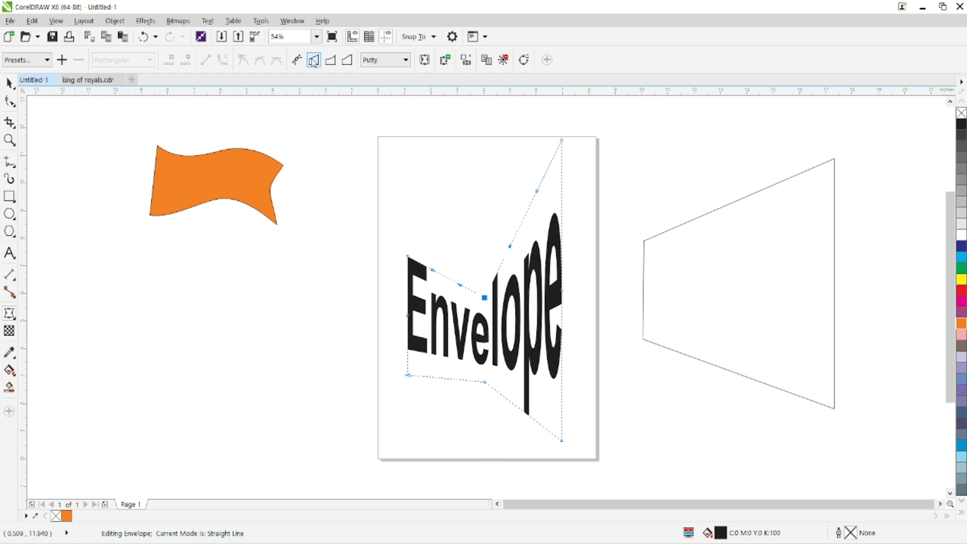
pyautogui.click(502, 60)
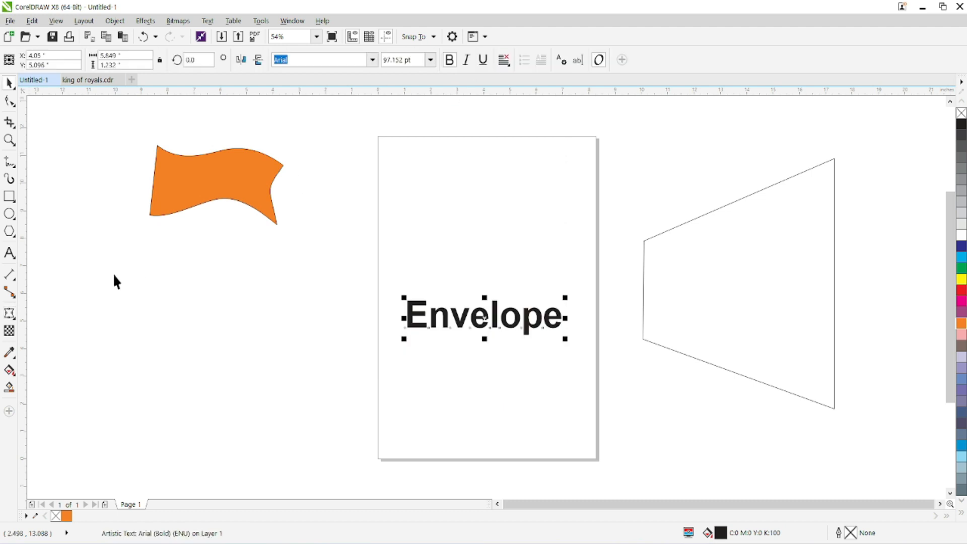
# Step: Try arching the text's top edge upward in single arc mode, and undo the warp
pyautogui.click(9, 313)
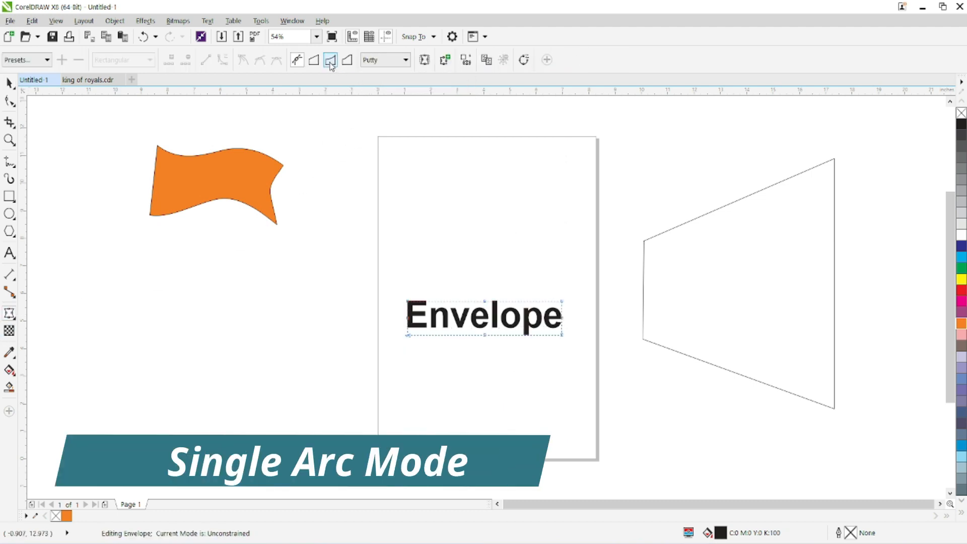
pyautogui.click(330, 62)
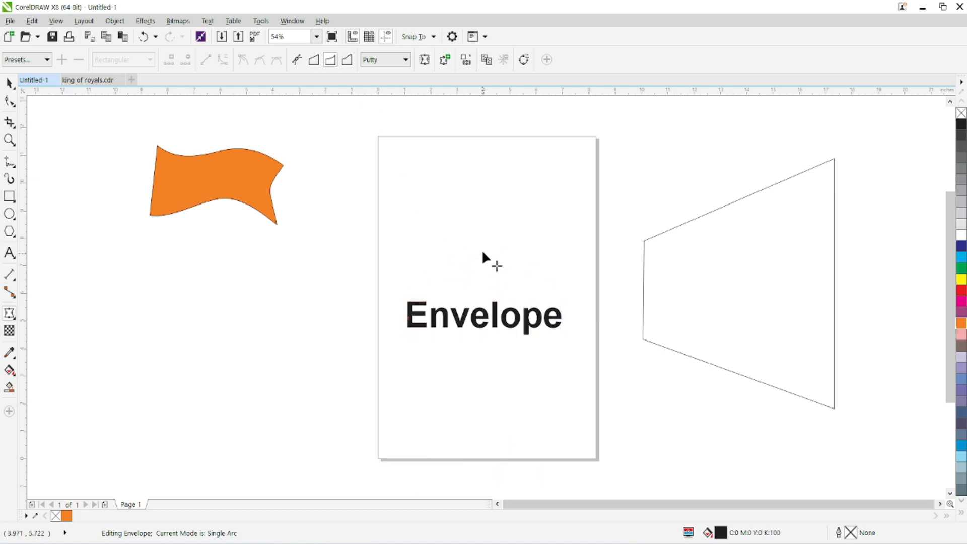
pyautogui.moveTo(484, 301); pyautogui.dragTo(484, 247)
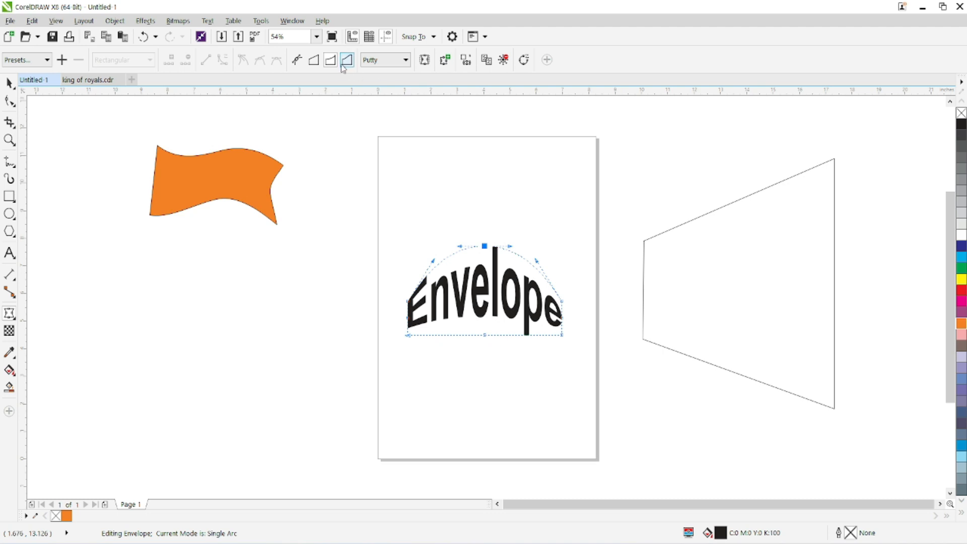
pyautogui.hotkey('ctrl', 'z')
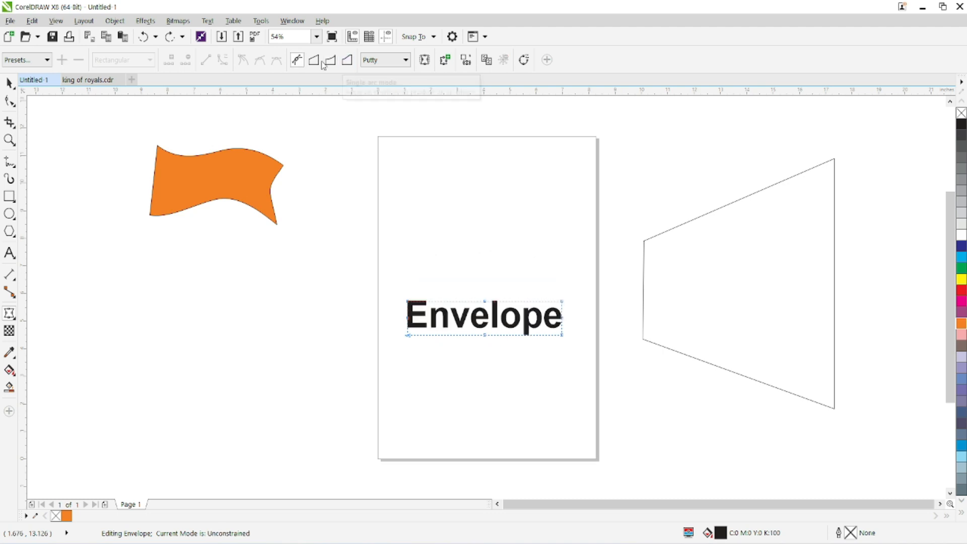
# Step: Warp the text in single arc mode with a shallow upward arch and a bottom edge bulging downward, and clear the envelope
pyautogui.click(331, 61)
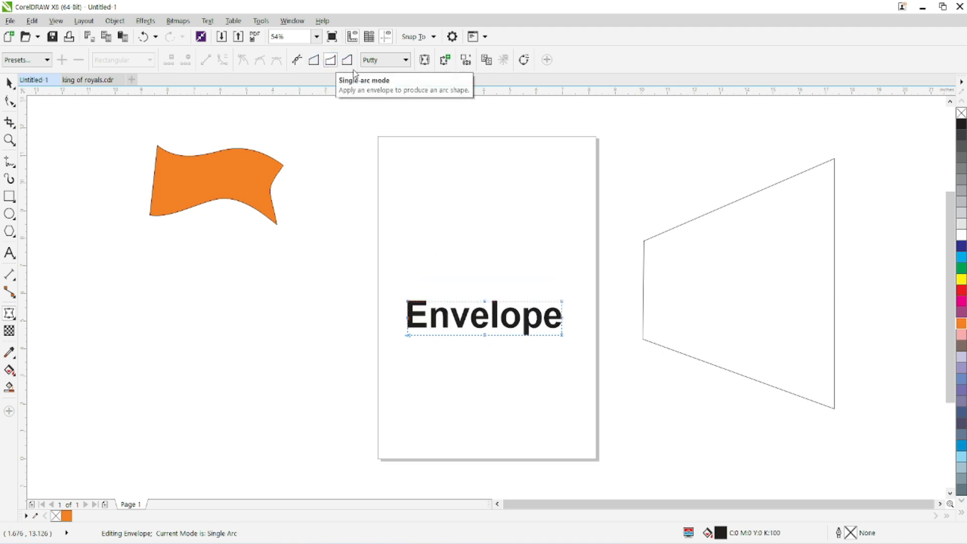
pyautogui.moveTo(485, 302); pyautogui.dragTo(485, 271)
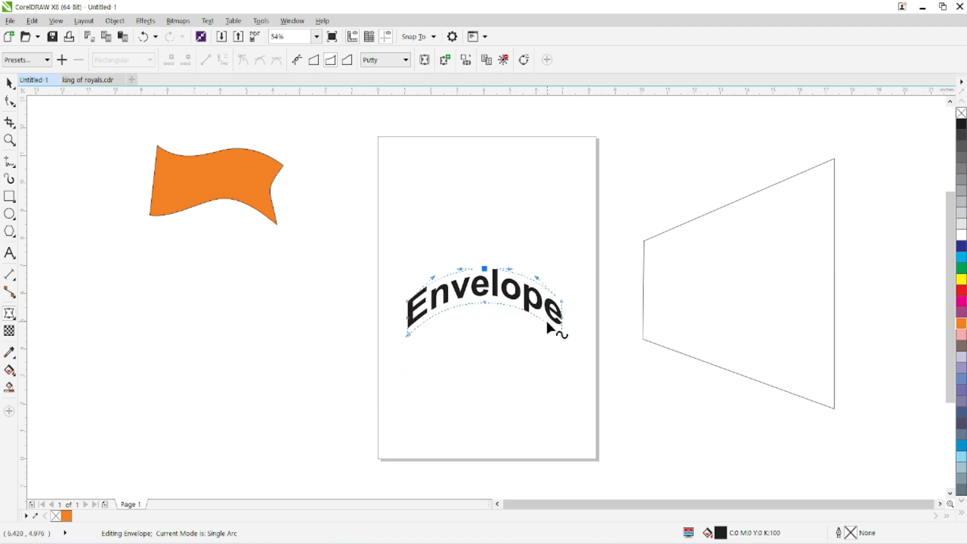
pyautogui.moveTo(484, 269); pyautogui.dragTo(485, 298)
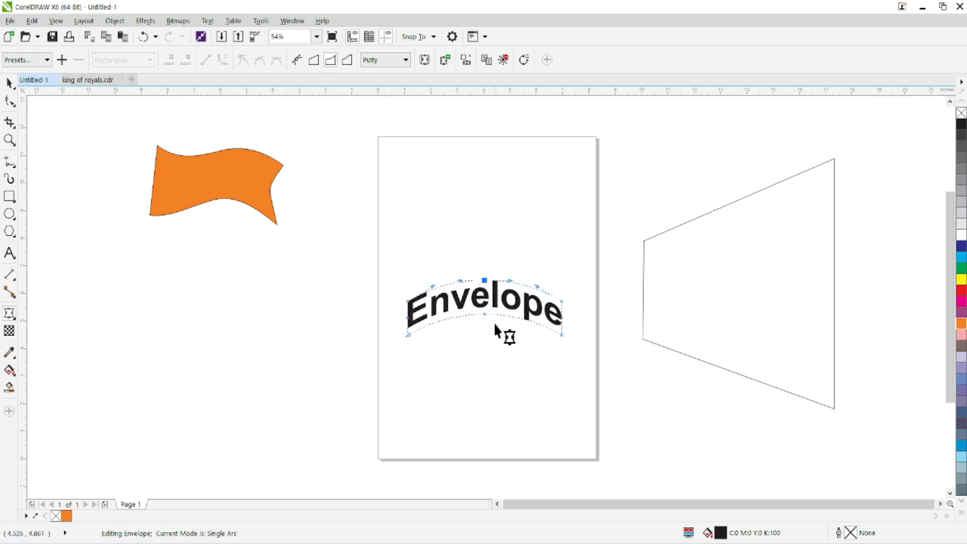
pyautogui.moveTo(483, 313); pyautogui.dragTo(484, 381)
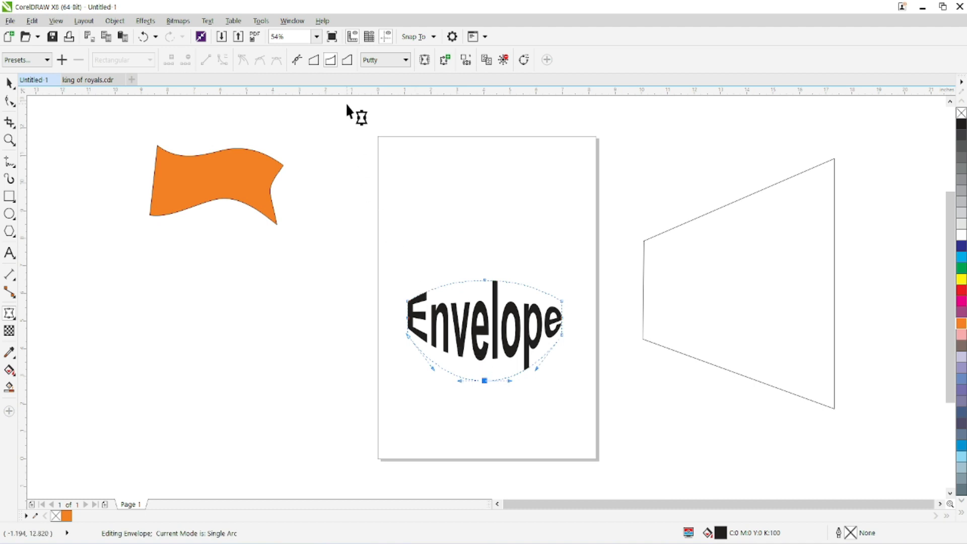
pyautogui.click(502, 59)
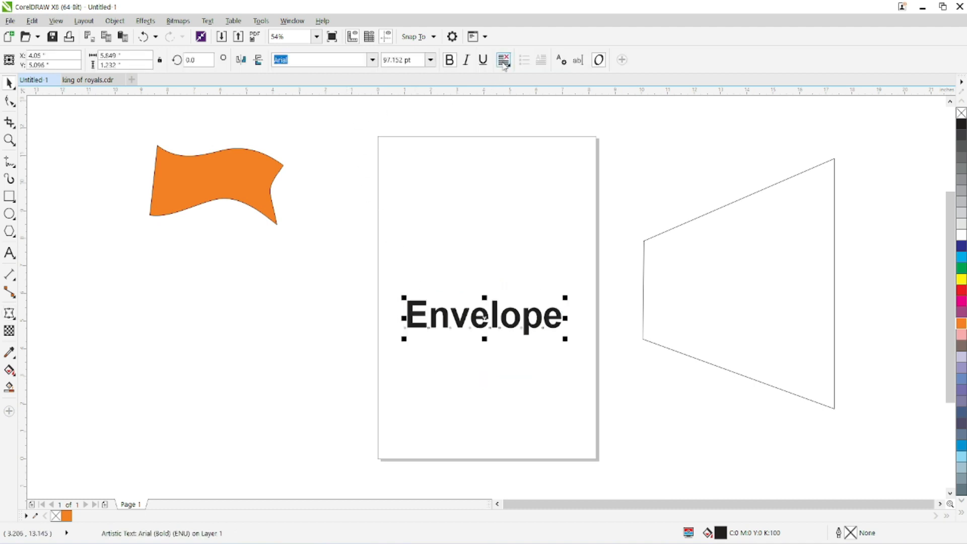
# Step: Raise only the top middle node of the text in double arc mode, and clear the envelope
pyautogui.click(10, 314)
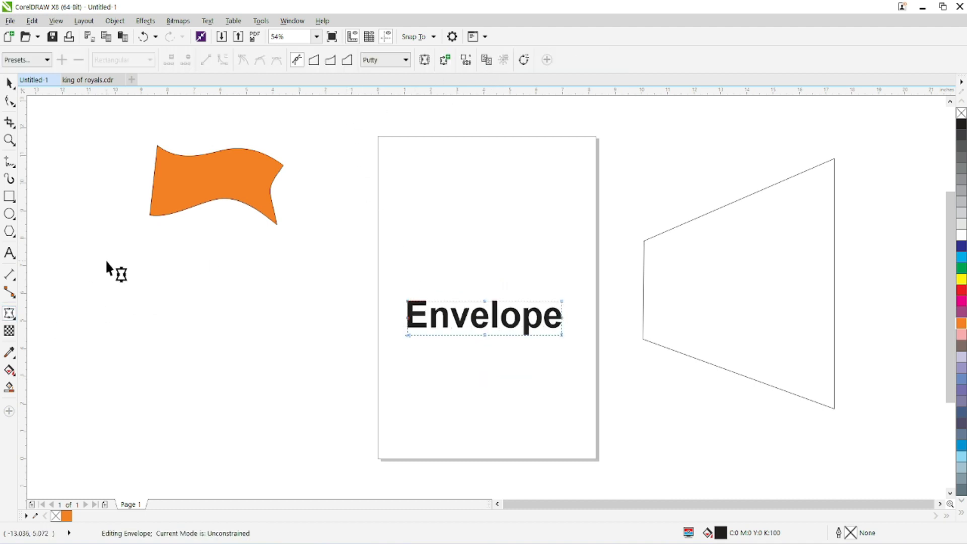
pyautogui.click(346, 60)
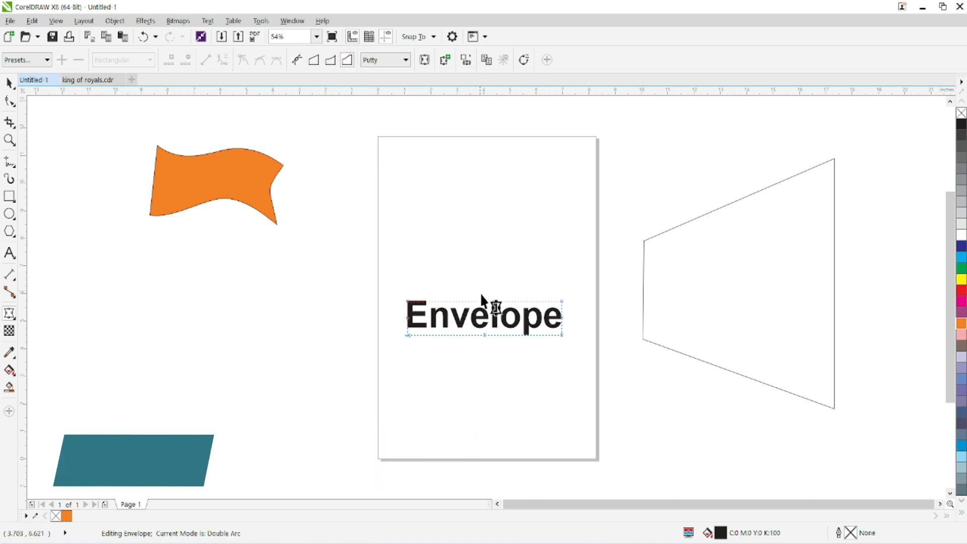
pyautogui.moveTo(484, 302); pyautogui.dragTo(486, 257)
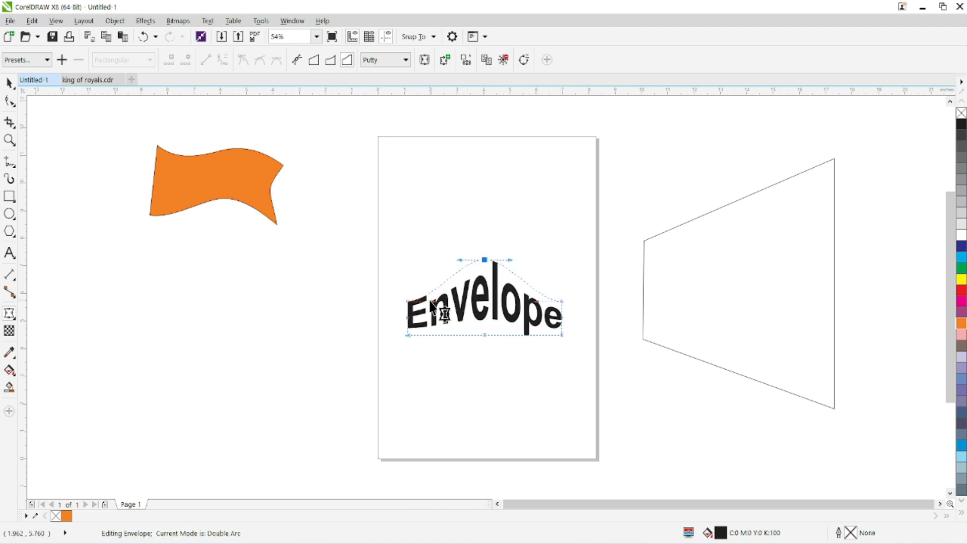
pyautogui.click(503, 61)
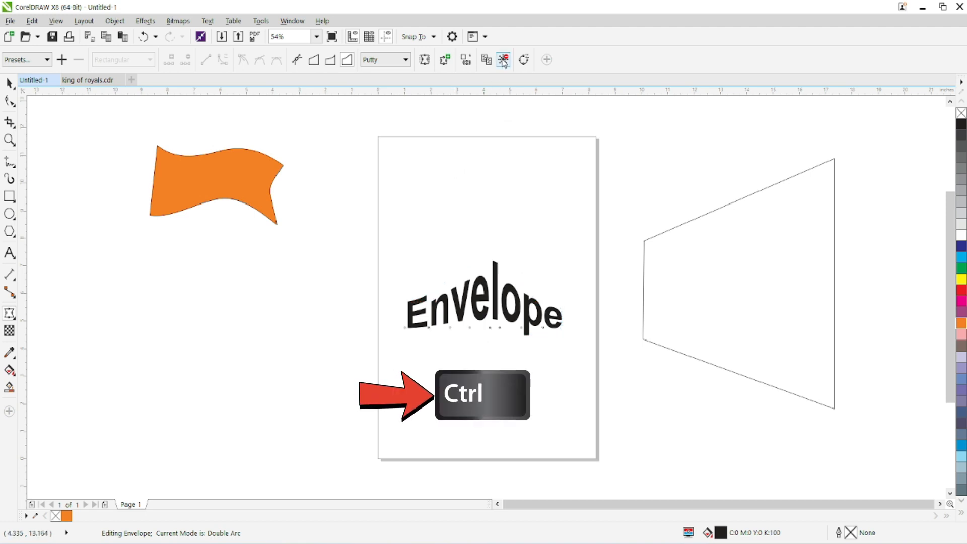
# Step: Raise the text's top and bottom middle nodes together in double arc mode to form a parallel wave, and clear the envelope
pyautogui.click(9, 314)
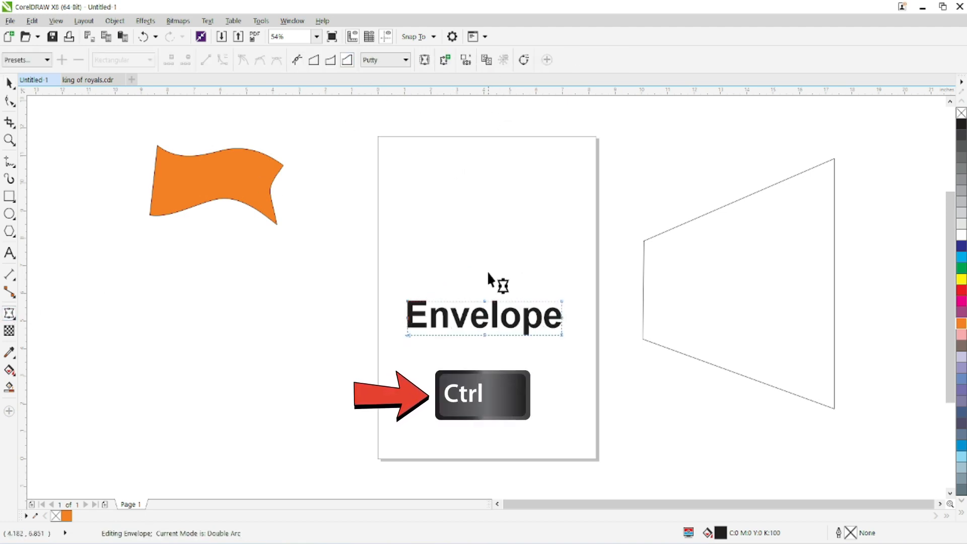
pyautogui.moveTo(486, 301); pyautogui.dragTo(484, 263)
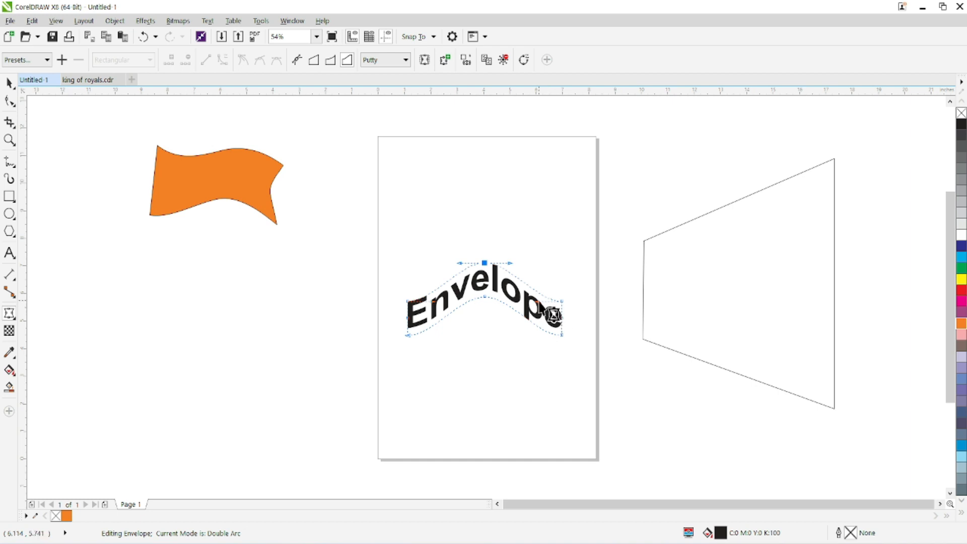
pyautogui.click(503, 60)
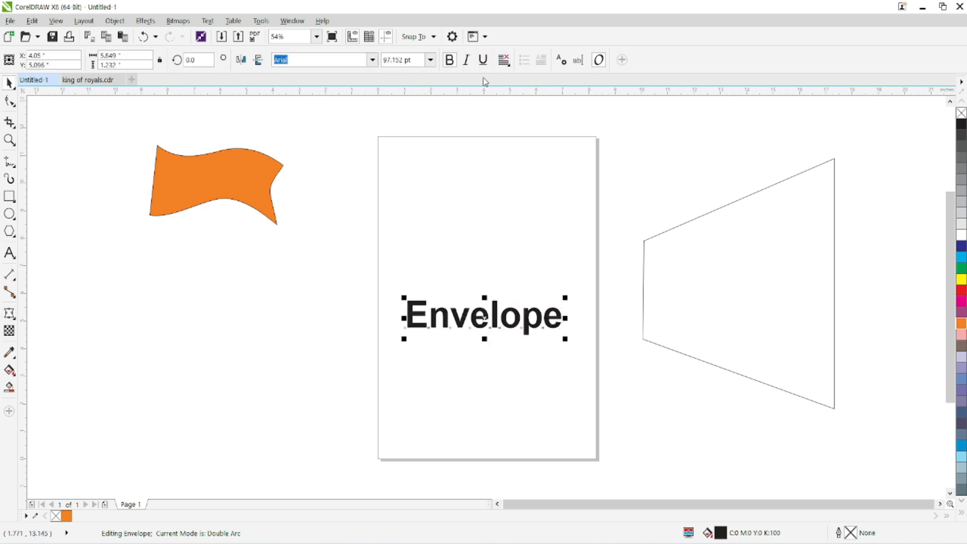
# Step: Warp the text with an unconstrained envelope, raising both right corner nodes together and pulling the right edge's middle node up and inward
pyautogui.click(9, 314)
pyautogui.click(485, 302)
pyautogui.moveTo(562, 301); pyautogui.dragTo(562, 285)
pyautogui.moveTo(562, 333); pyautogui.dragTo(554, 306)
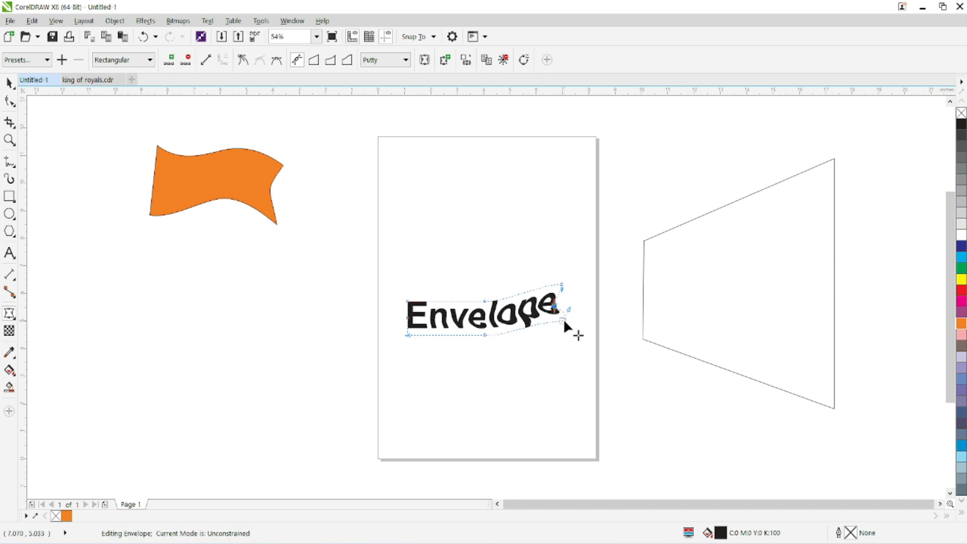
# Step: Lower the text envelope's top and bottom middle nodes together and raise the upper-left and lower-left corner nodes to form a V-shaped dip
pyautogui.moveTo(486, 303); pyautogui.dragTo(481, 351)
pyautogui.moveTo(407, 301); pyautogui.dragTo(405, 285)
pyautogui.moveTo(408, 335); pyautogui.dragTo(412, 309)
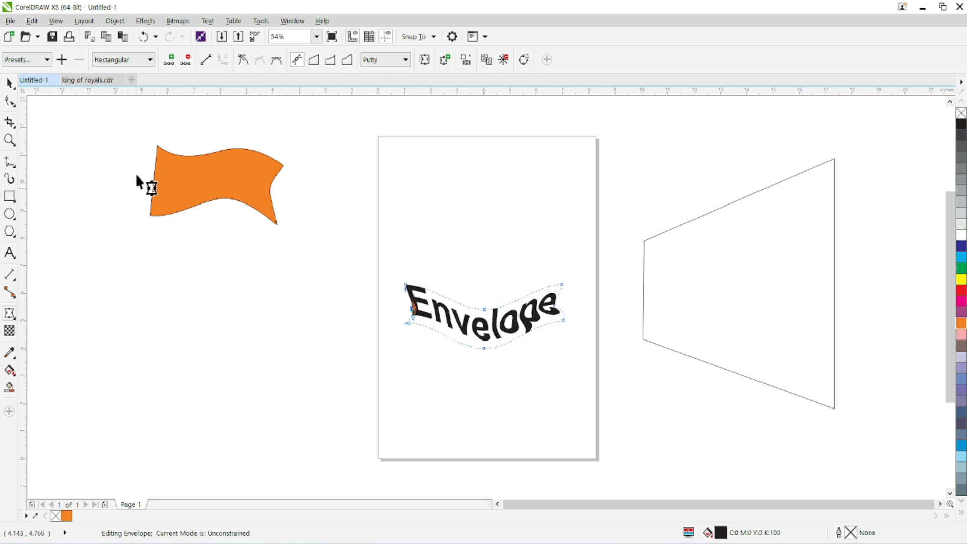
# Step: Delete the top and bottom middle nodes of the Envelope text's envelope
pyautogui.click(9, 83)
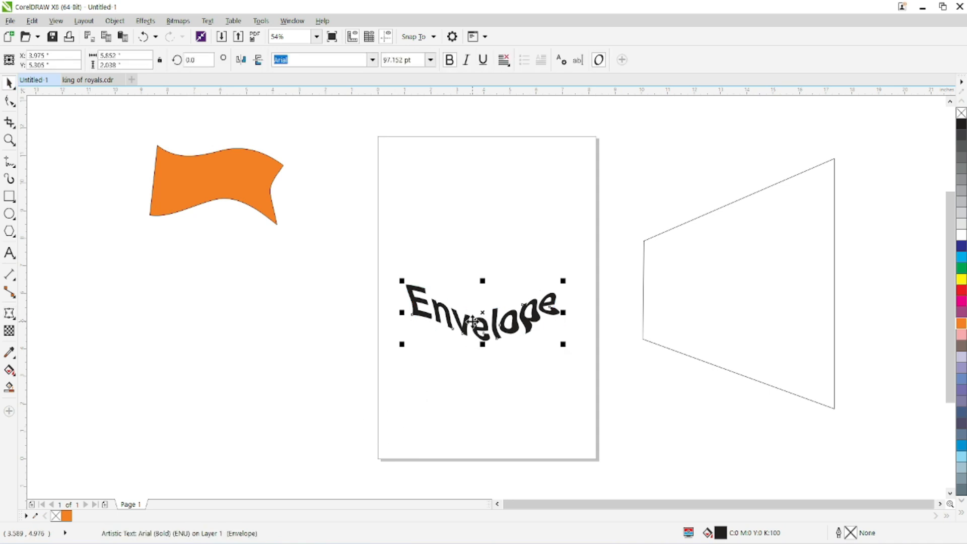
pyautogui.click(179, 157)
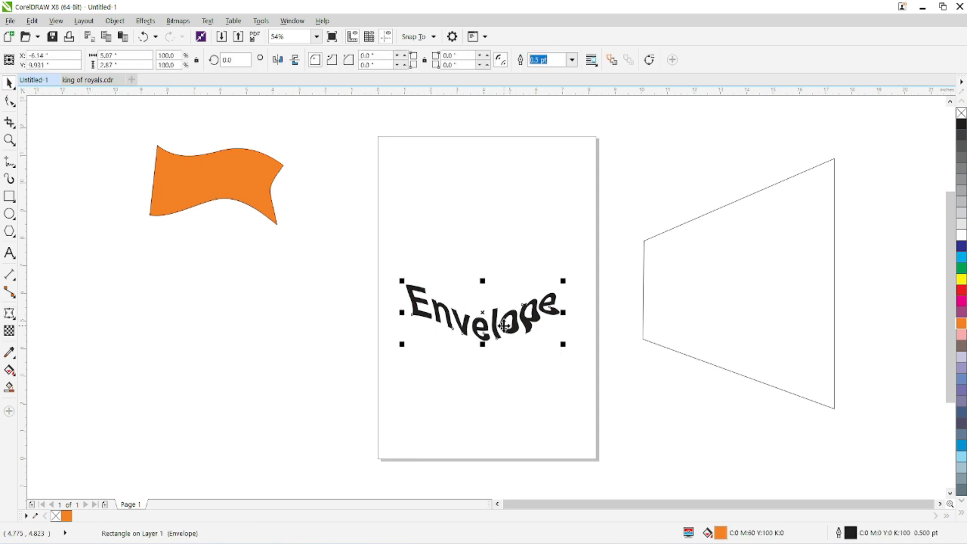
pyautogui.click(8, 313)
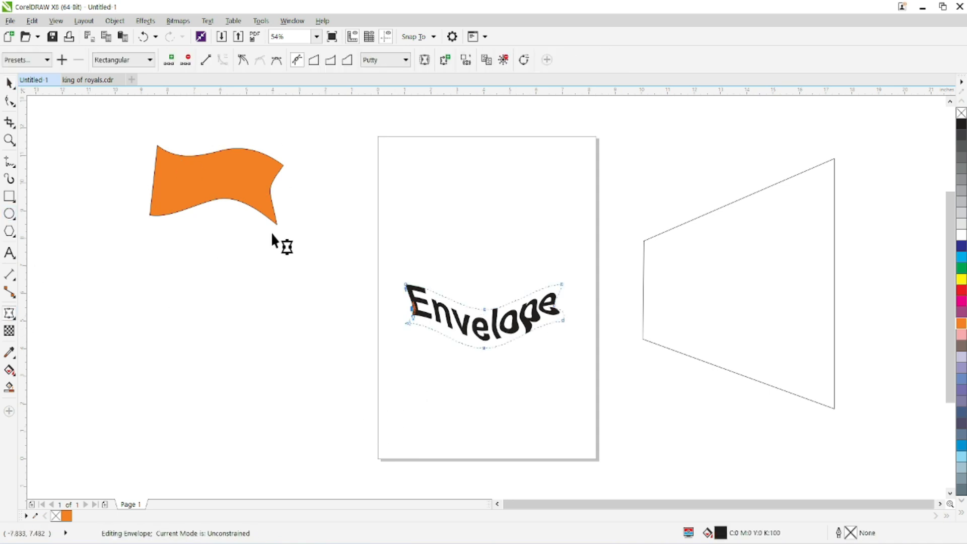
pyautogui.moveTo(464, 275); pyautogui.dragTo(510, 354)
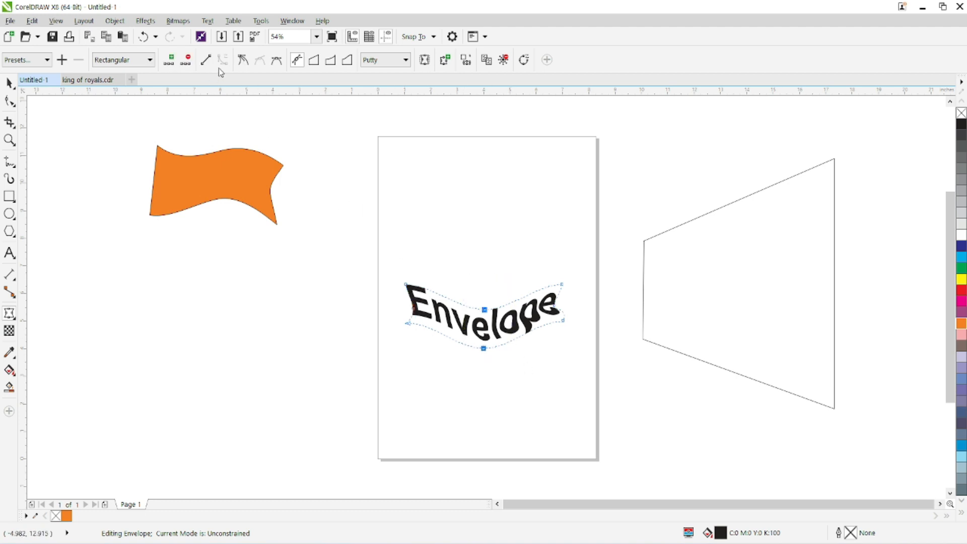
pyautogui.click(190, 60)
# Step: Curve the envelope's bottom and top edges into S-shaped waves, dipping near the text's start and rising toward its end, using the corner nodes' handles
pyautogui.moveTo(556, 344); pyautogui.dragTo(513, 303)
pyautogui.moveTo(461, 326); pyautogui.dragTo(463, 376)
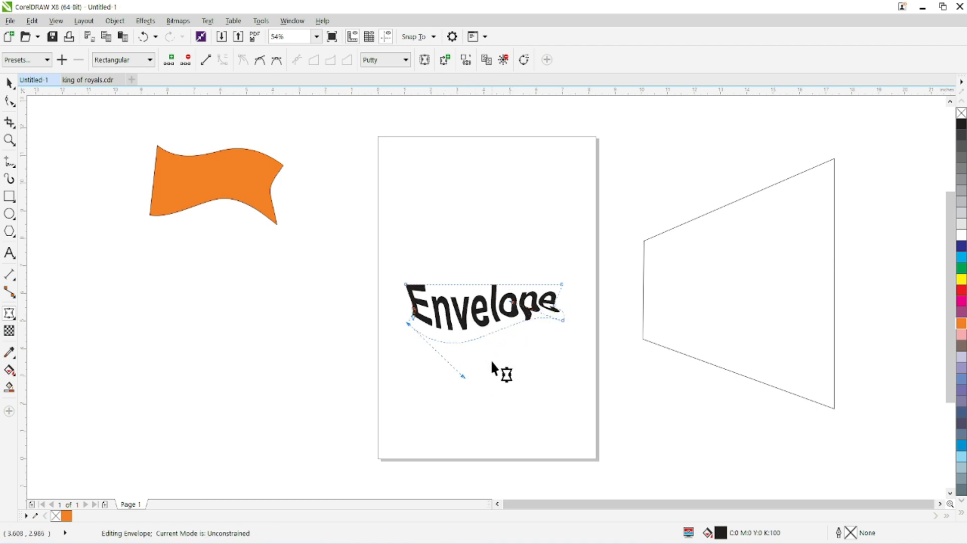
pyautogui.click(561, 283)
pyautogui.moveTo(454, 286); pyautogui.dragTo(458, 306)
pyautogui.click(406, 284)
pyautogui.moveTo(396, 269); pyautogui.dragTo(414, 301)
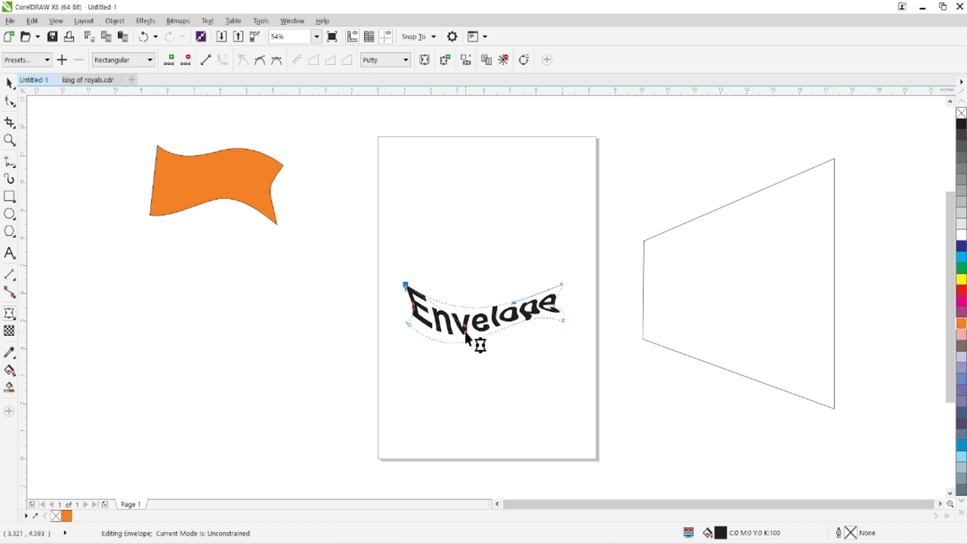
pyautogui.moveTo(465, 325)
pyautogui.mouseDown()
pyautogui.moveTo(463, 285)
pyautogui.moveTo(452, 323)
pyautogui.mouseUp()
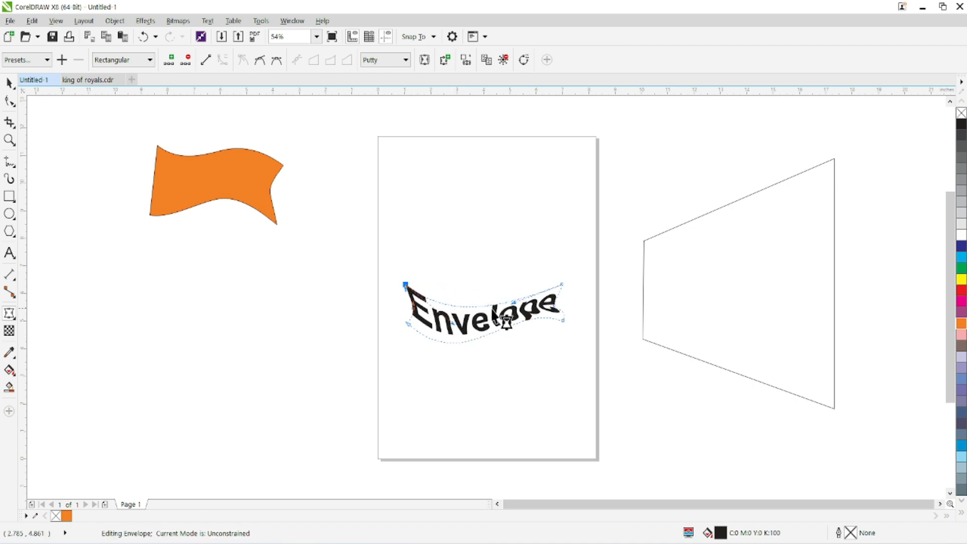
pyautogui.moveTo(513, 302); pyautogui.dragTo(510, 260)
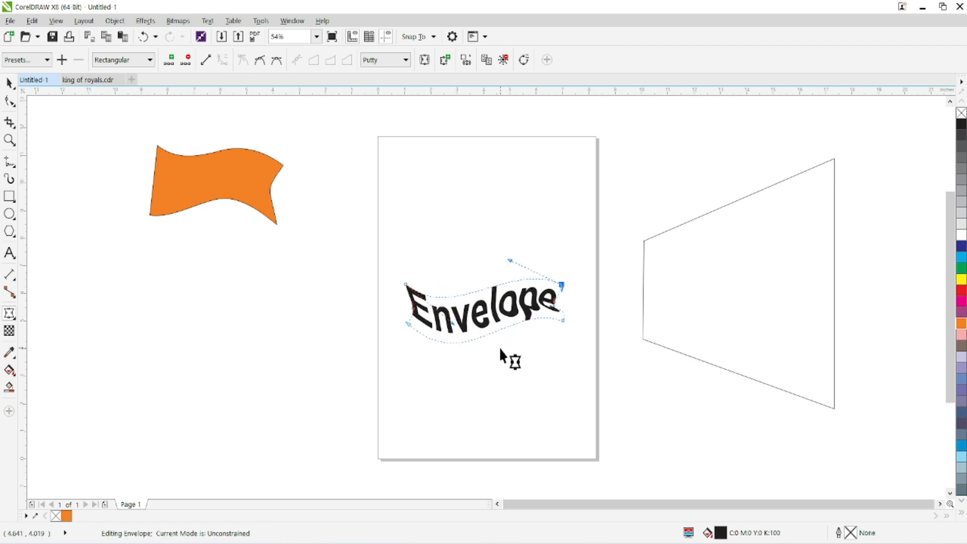
# Step: Lower the envelope's lower-right corner node slightly and delete the middle nodes of its right and left edges
pyautogui.moveTo(562, 321); pyautogui.dragTo(559, 335)
pyautogui.moveTo(568, 302); pyautogui.dragTo(545, 317)
pyautogui.click(185, 60)
pyautogui.moveTo(417, 314); pyautogui.dragTo(416, 315)
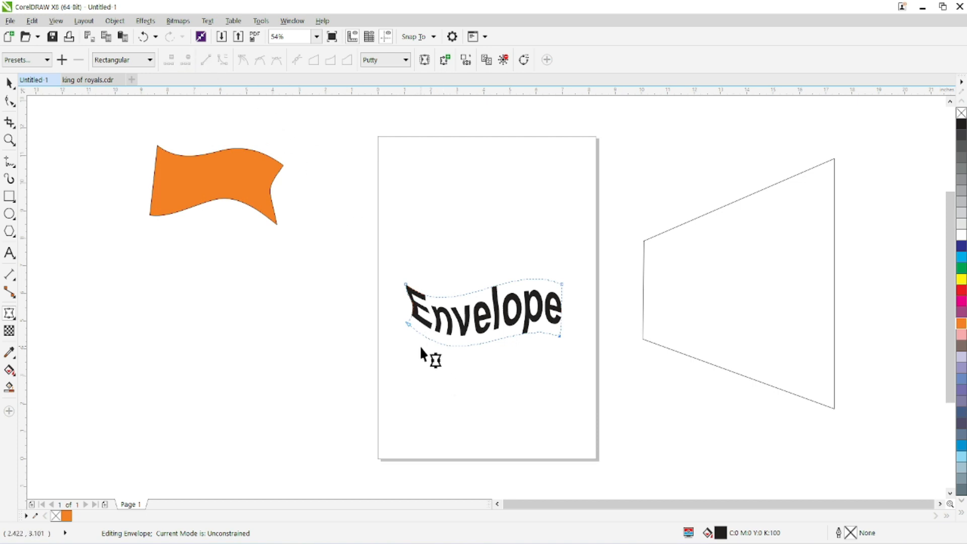
# Step: Lower the envelope's lower-left corner node, raise its lower-right corner node slightly, and deselect the text
pyautogui.moveTo(405, 324); pyautogui.dragTo(432, 365)
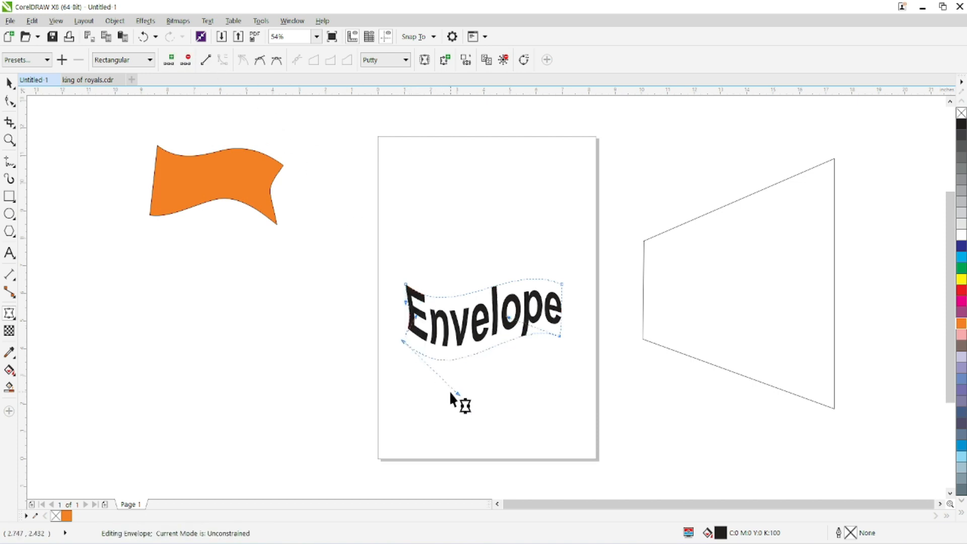
pyautogui.moveTo(560, 335); pyautogui.dragTo(563, 324)
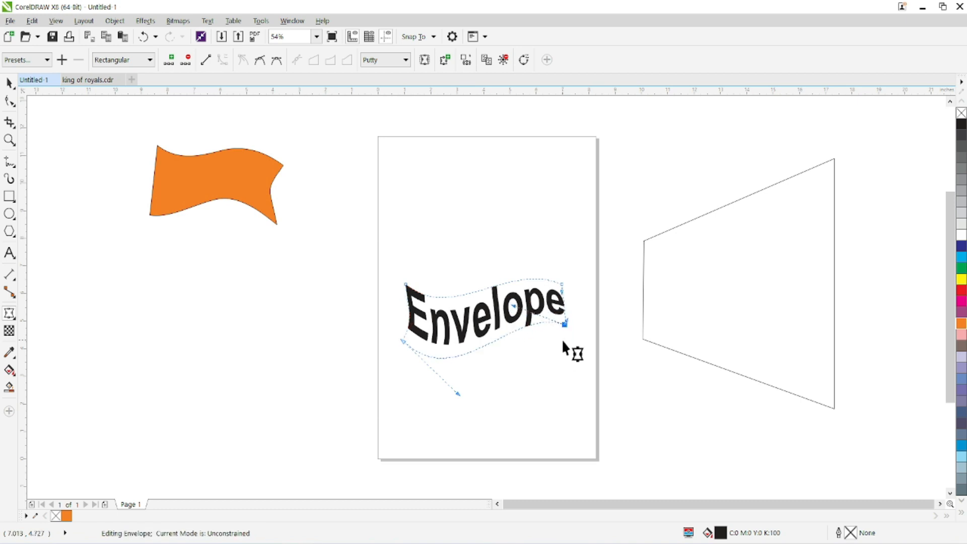
pyautogui.click(11, 84)
pyautogui.click(286, 433)
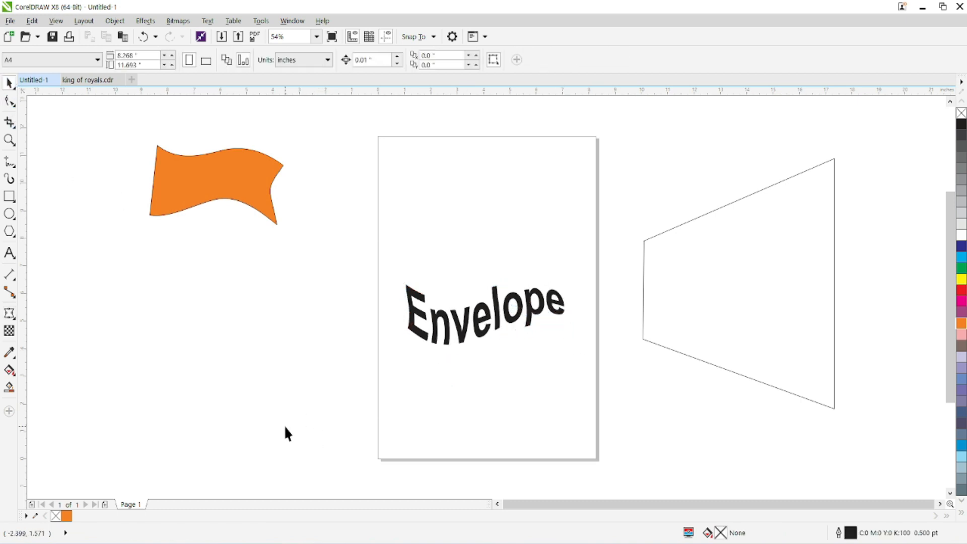
# Step: Add a new single arc envelope to the already warped text, raise its top and bottom middles into a high arch, and clear that envelope
pyautogui.click(9, 312)
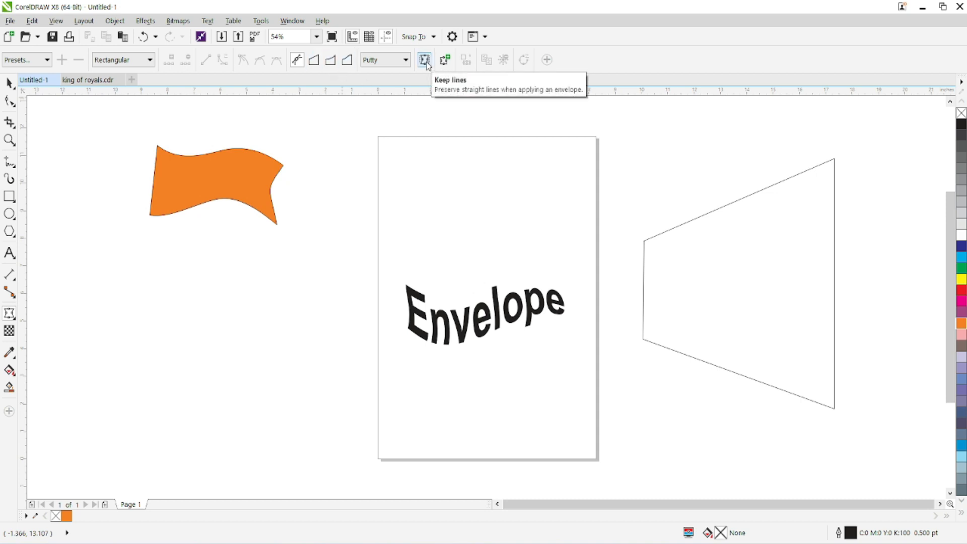
pyautogui.click(446, 61)
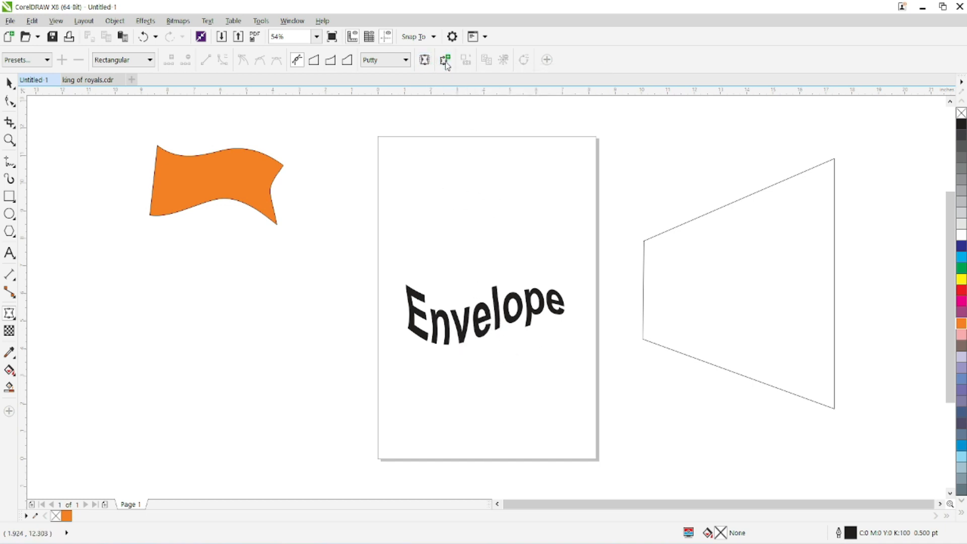
pyautogui.click(449, 327)
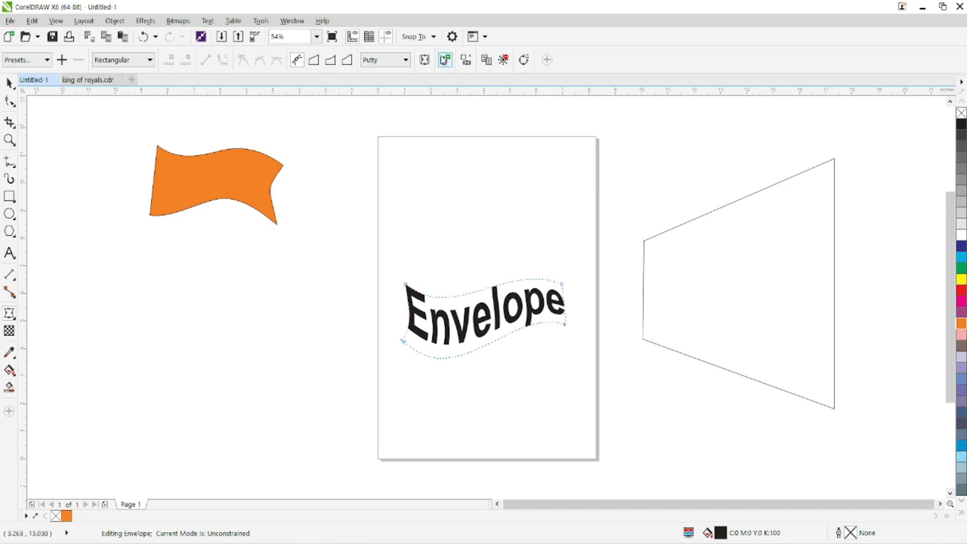
pyautogui.click(330, 60)
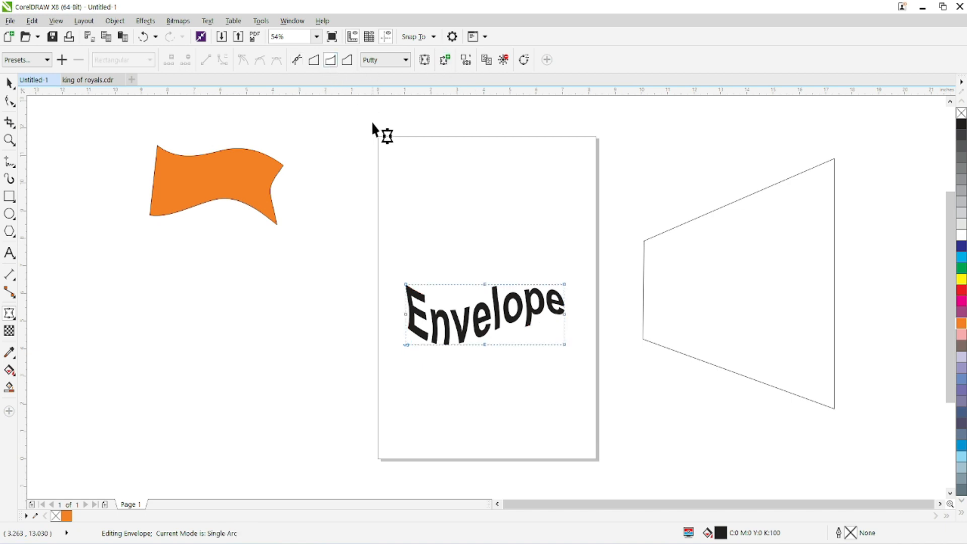
pyautogui.moveTo(487, 285); pyautogui.dragTo(483, 202)
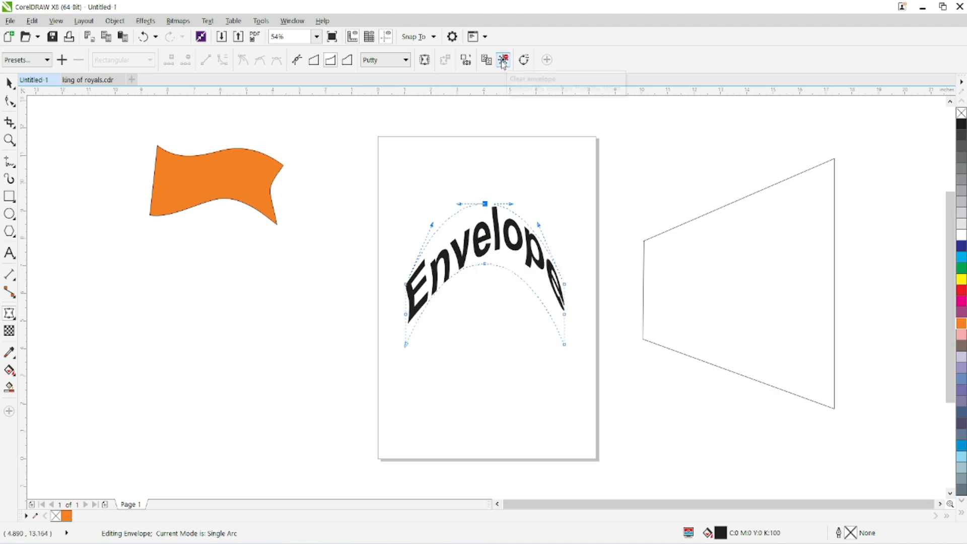
pyautogui.click(503, 61)
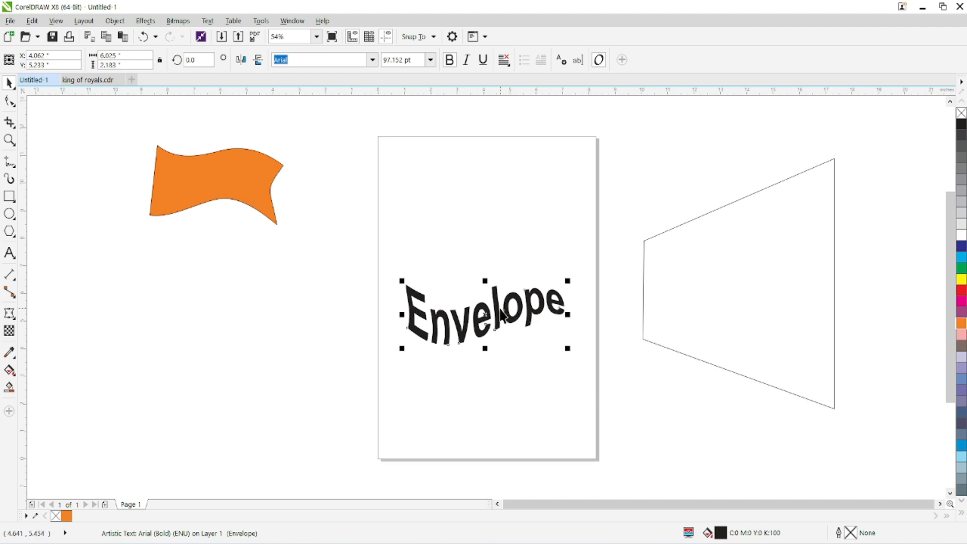
# Step: Draw a 6-sided polygon about 3.35 by 3.86 inches and position it below the orange flag
pyautogui.click(9, 313)
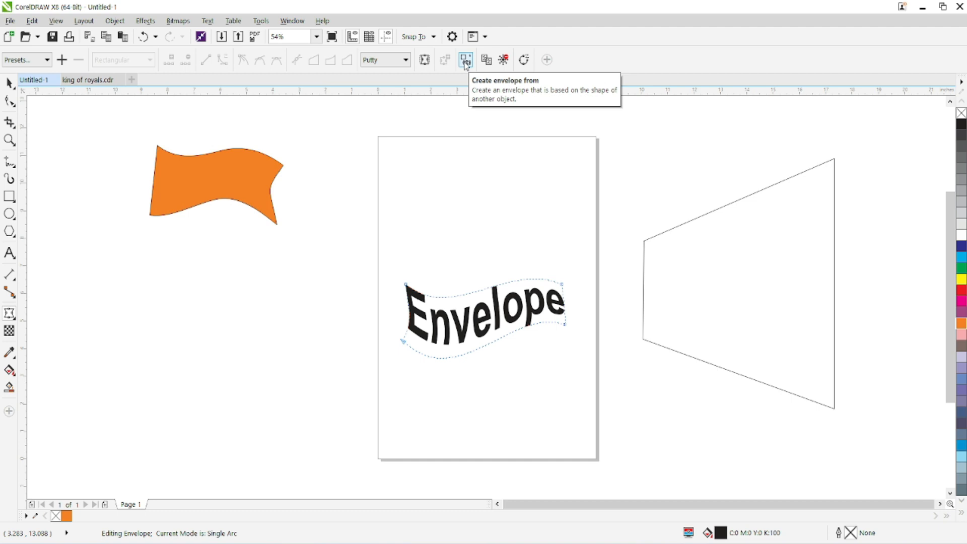
pyautogui.click(466, 60)
pyautogui.click(10, 231)
pyautogui.moveTo(208, 292); pyautogui.dragTo(260, 344)
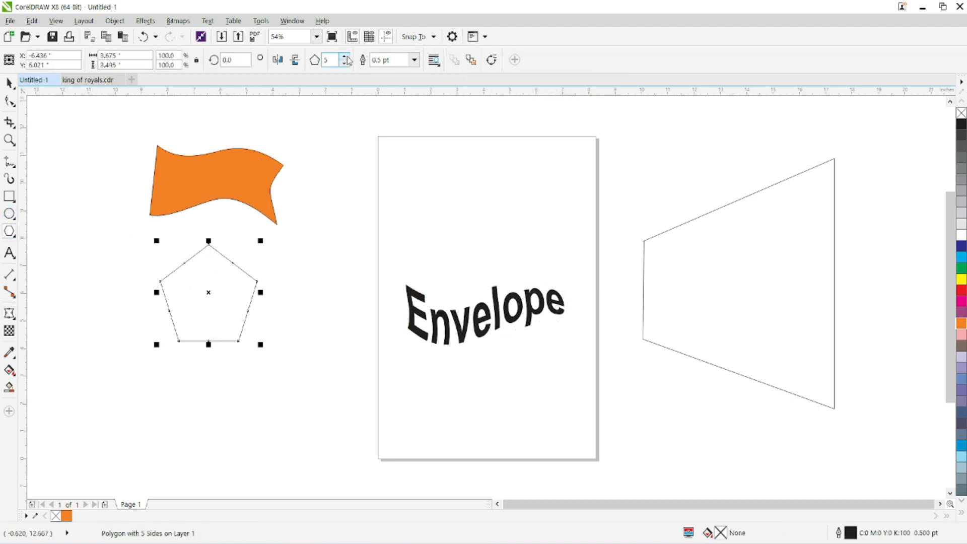
pyautogui.click(345, 57)
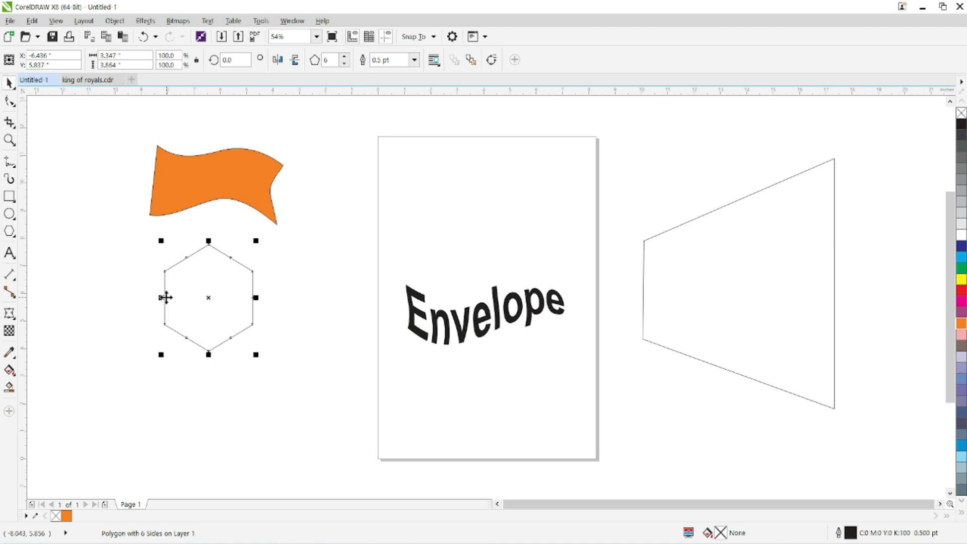
pyautogui.moveTo(165, 298); pyautogui.dragTo(162, 323)
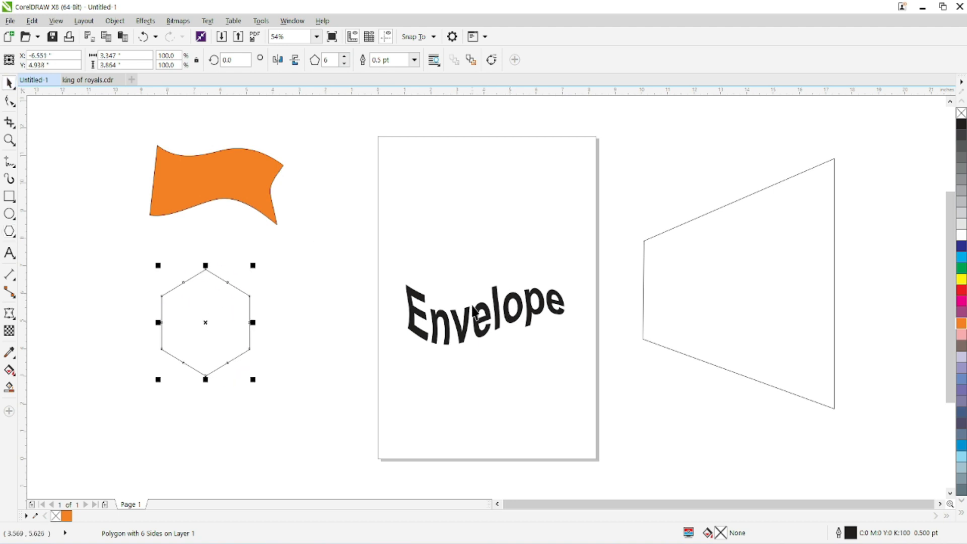
# Step: Add the artistic text "bajaj" above the Envelope text, enlarge it to about 134 pt, and make it bold
pyautogui.click(9, 253)
pyautogui.click(459, 201)
pyautogui.write('bajaj')
pyautogui.click(8, 82)
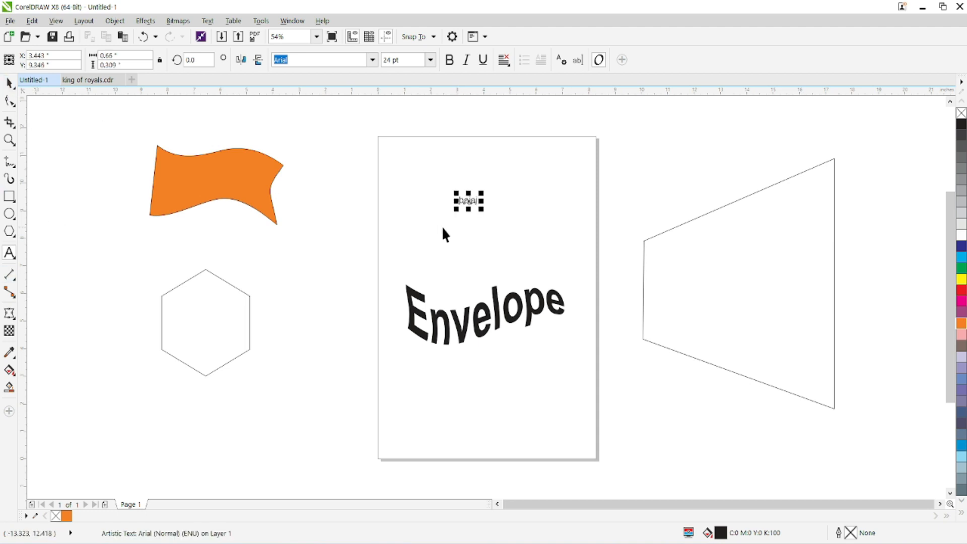
pyautogui.moveTo(454, 210); pyautogui.dragTo(377, 248)
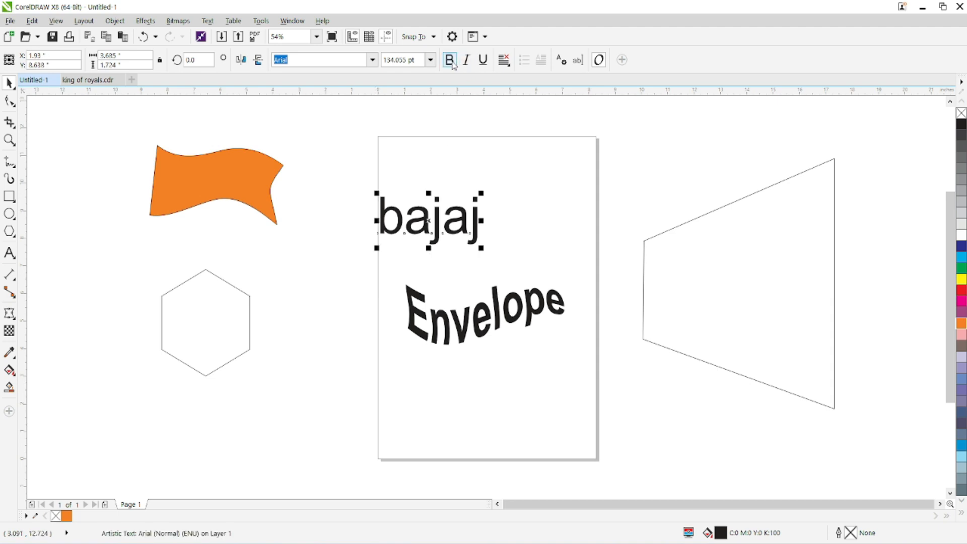
pyautogui.click(449, 60)
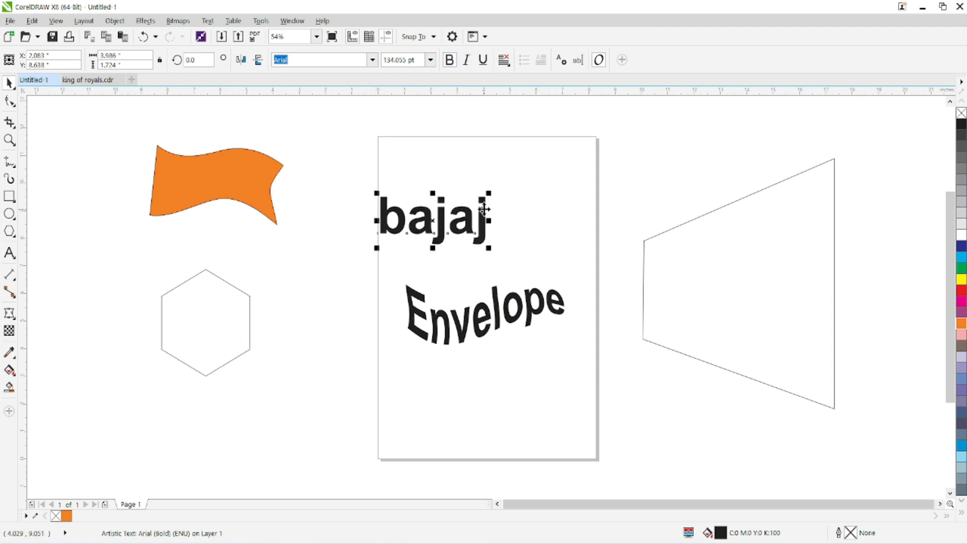
# Step: Warp the bajaj text with an envelope created from the hexagon, and fit it inside the hexagon at about 3.08 by 3.44 inches
pyautogui.click(9, 314)
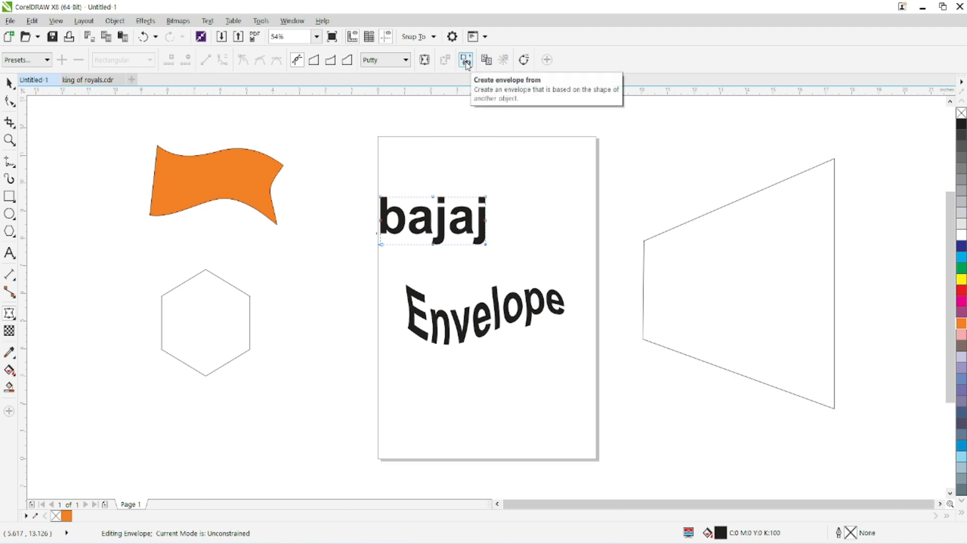
pyautogui.click(227, 283)
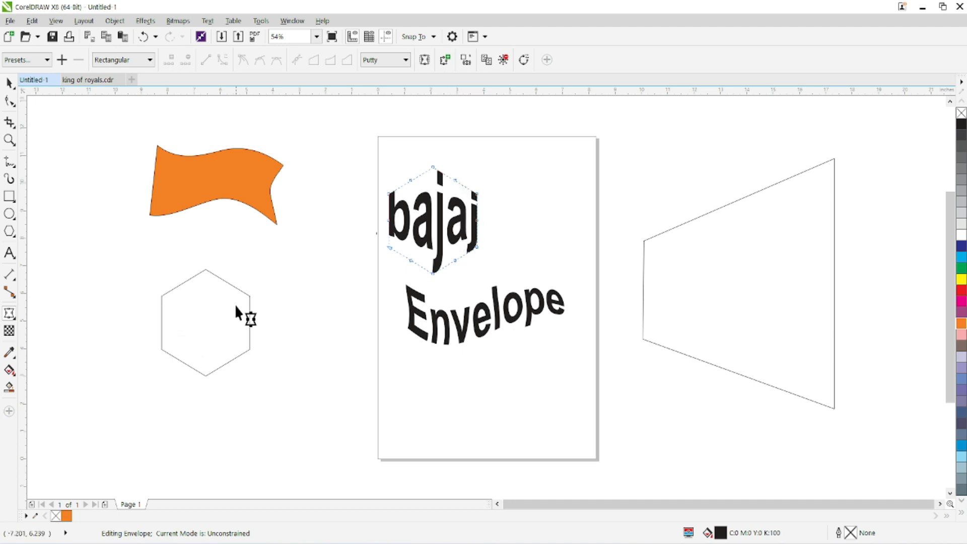
pyautogui.click(9, 84)
pyautogui.moveTo(431, 229); pyautogui.dragTo(209, 336)
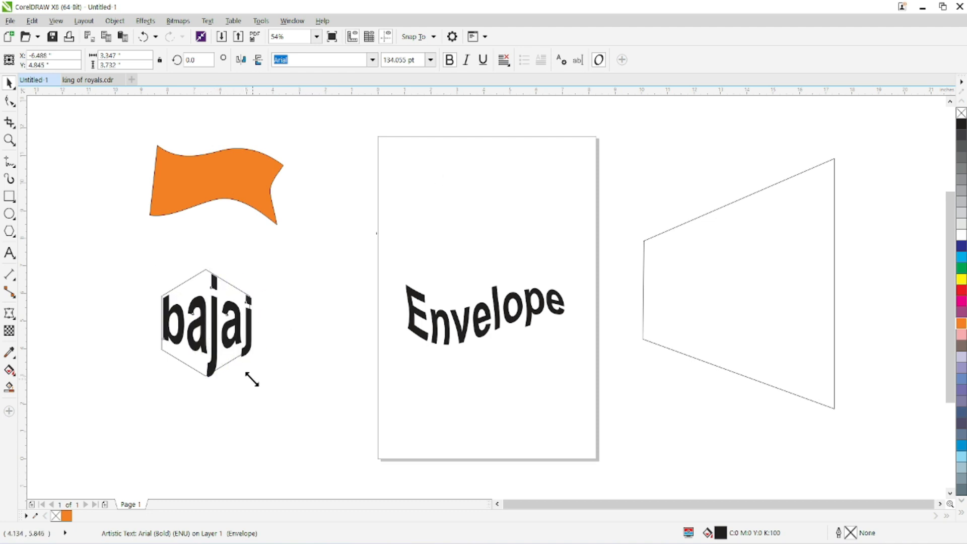
pyautogui.click(220, 332)
pyautogui.moveTo(206, 321); pyautogui.dragTo(206, 323)
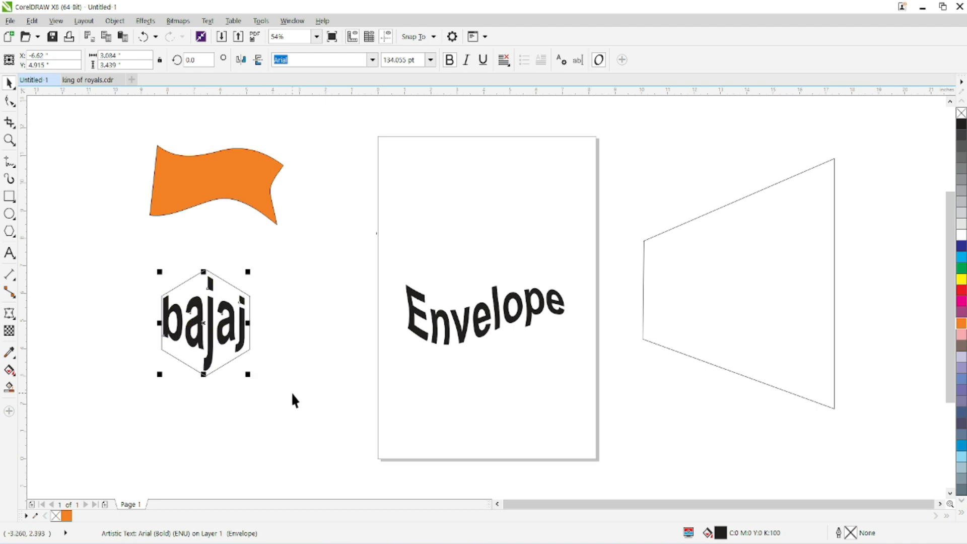
pyautogui.click(9, 313)
pyautogui.click(486, 60)
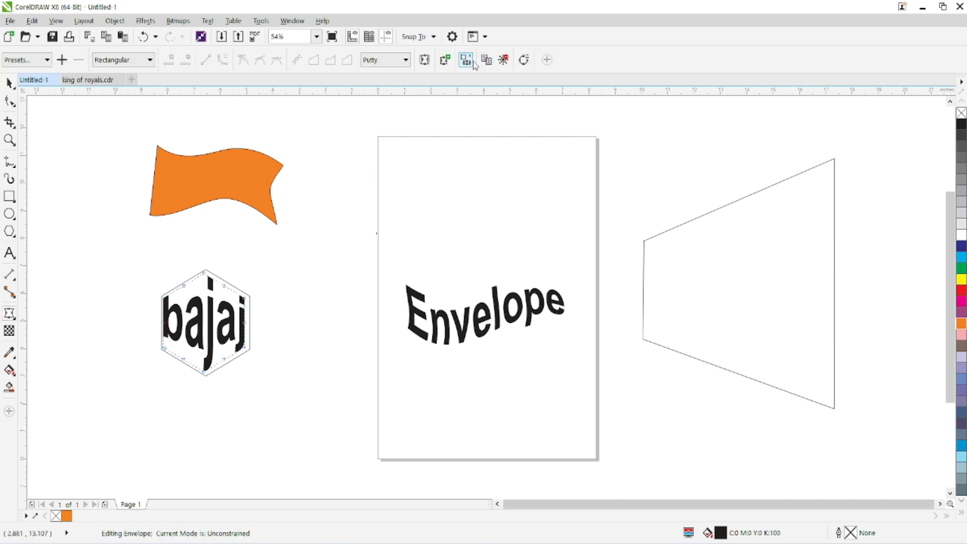
pyautogui.click(8, 82)
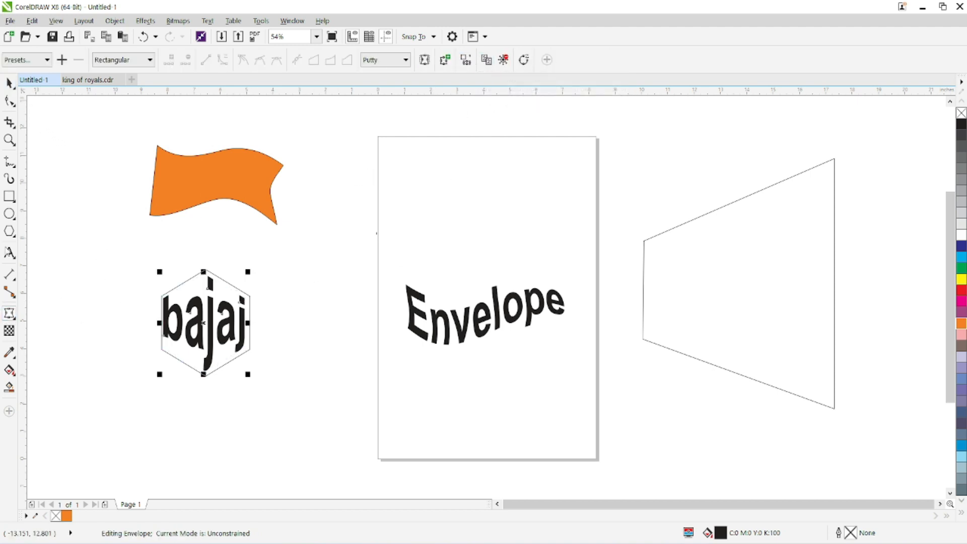
# Step: Add the artistic text "SCOPE COMPUTERS" above the Envelope text and make it bold
pyautogui.click(9, 253)
pyautogui.click(414, 225)
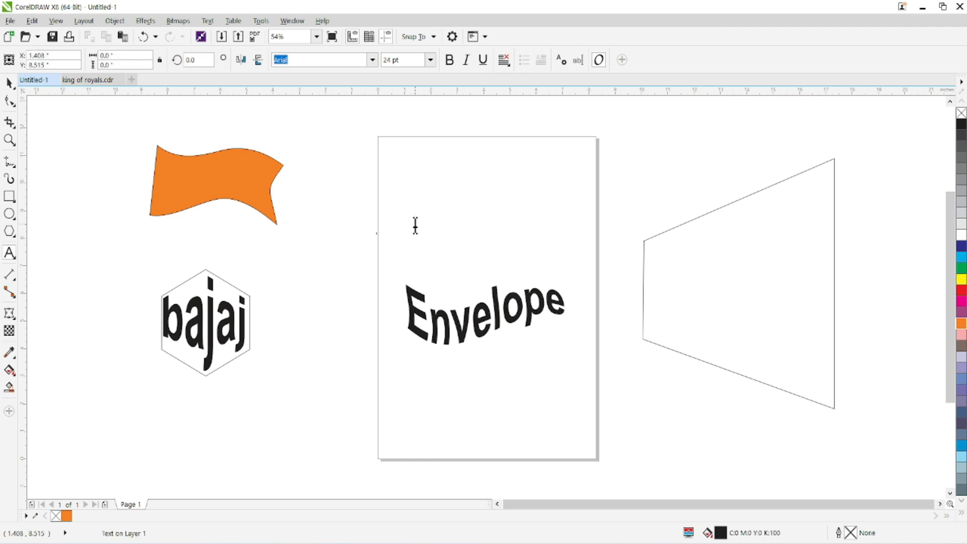
pyautogui.write('SCOPE COMPUTERS')
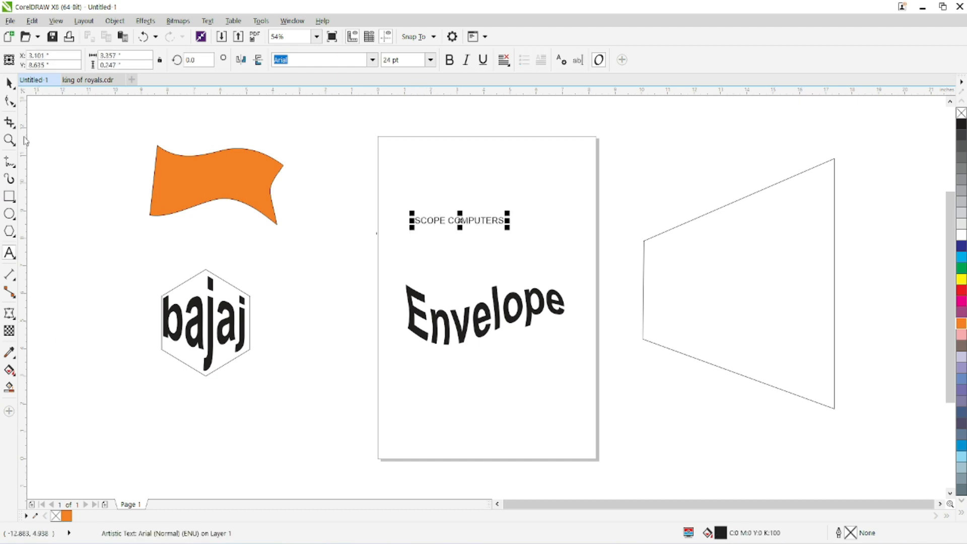
pyautogui.click(9, 84)
pyautogui.click(450, 59)
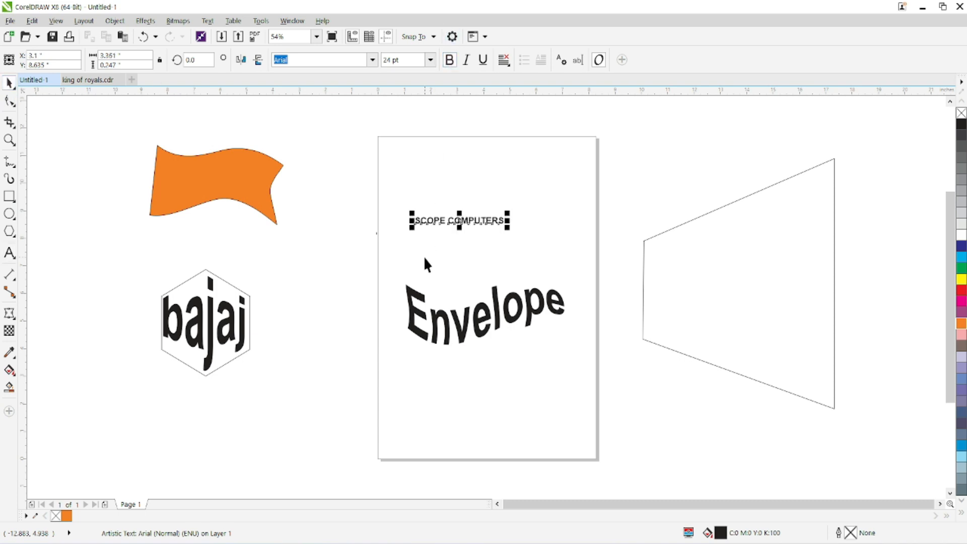
# Step: Enlarge the SCOPE COMPUTERS text to about 52 pt
pyautogui.moveTo(412, 228); pyautogui.dragTo(170, 358)
pyautogui.click(214, 336)
pyautogui.click(391, 230)
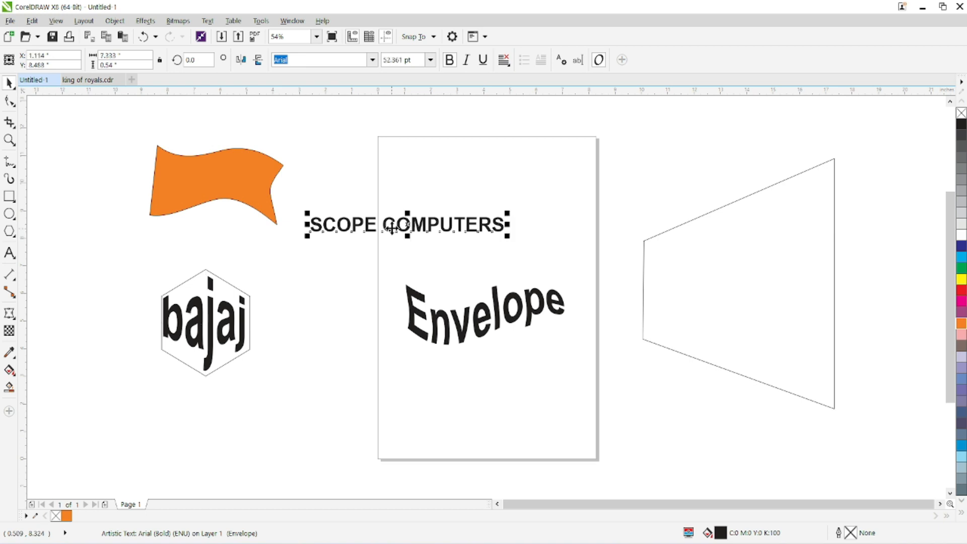
# Step: Warp the SCOPE COMPUTERS text with an envelope created from the hexagon and place it beside the bajaj hexagon
pyautogui.click(9, 331)
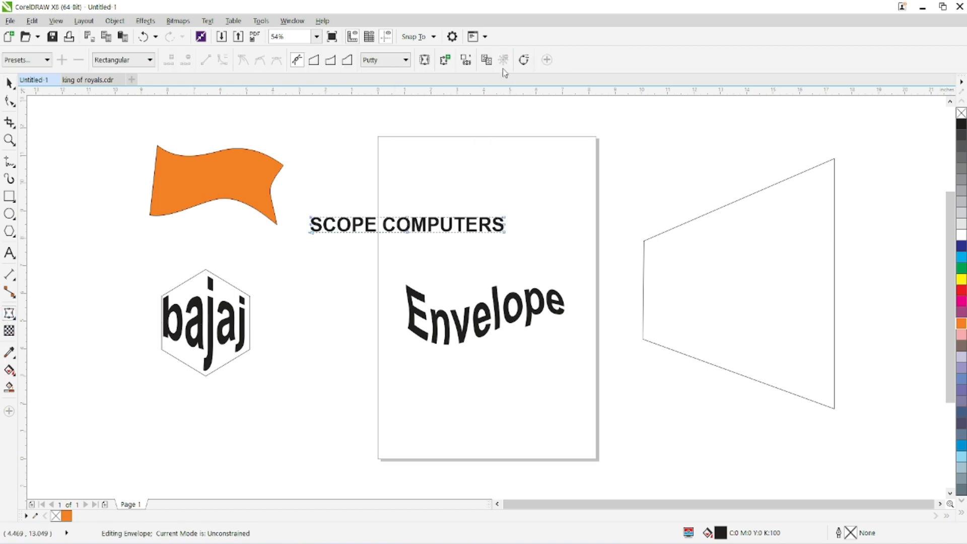
pyautogui.click(205, 322)
pyautogui.moveTo(418, 216); pyautogui.dragTo(318, 310)
pyautogui.scroll(3, 153, 332)
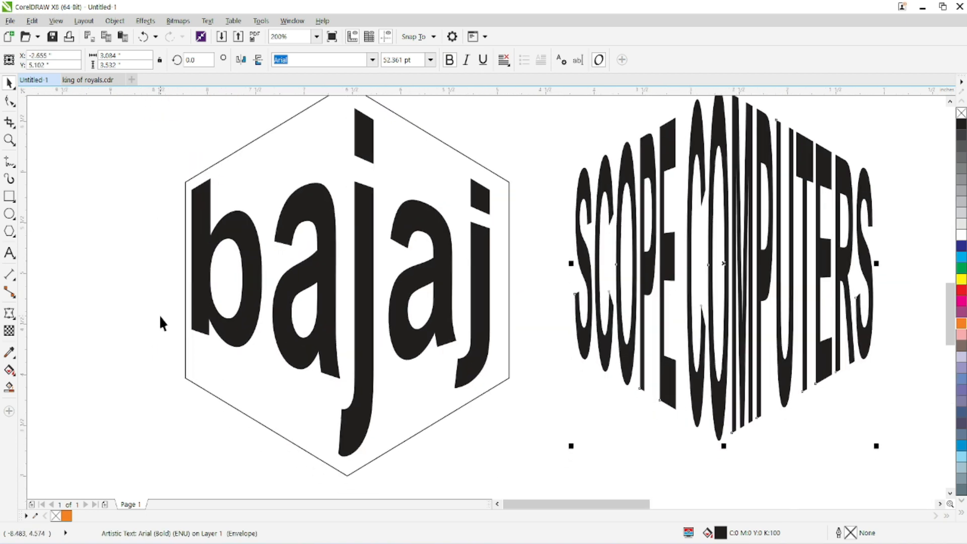
pyautogui.scroll(-4, 503, 287)
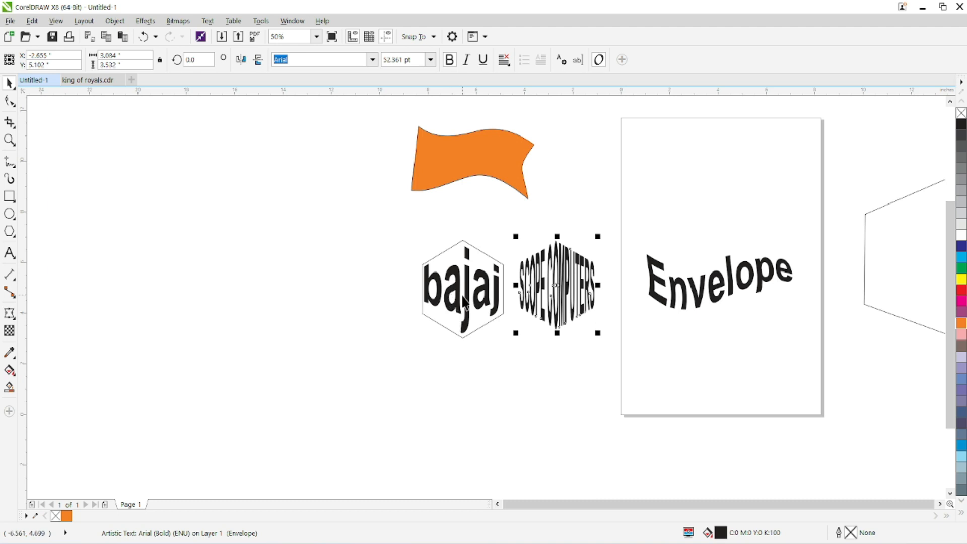
# Step: Move the hexagon outline clear of the bajaj text and fill the warped SCOPE COMPUTERS text red
pyautogui.moveTo(463, 299); pyautogui.dragTo(337, 300)
pyautogui.click(528, 303)
pyautogui.click(529, 308)
pyautogui.scroll(2, 546, 293)
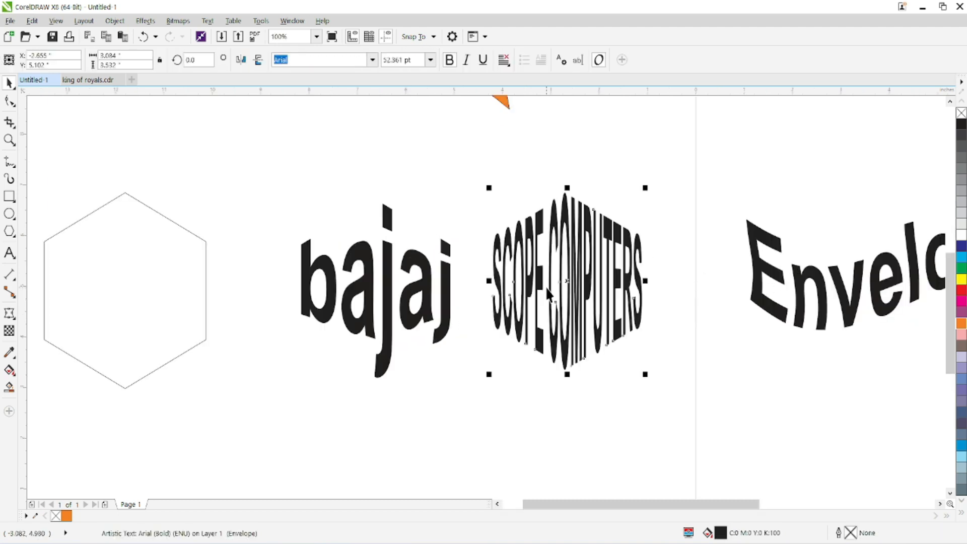
pyautogui.click(961, 290)
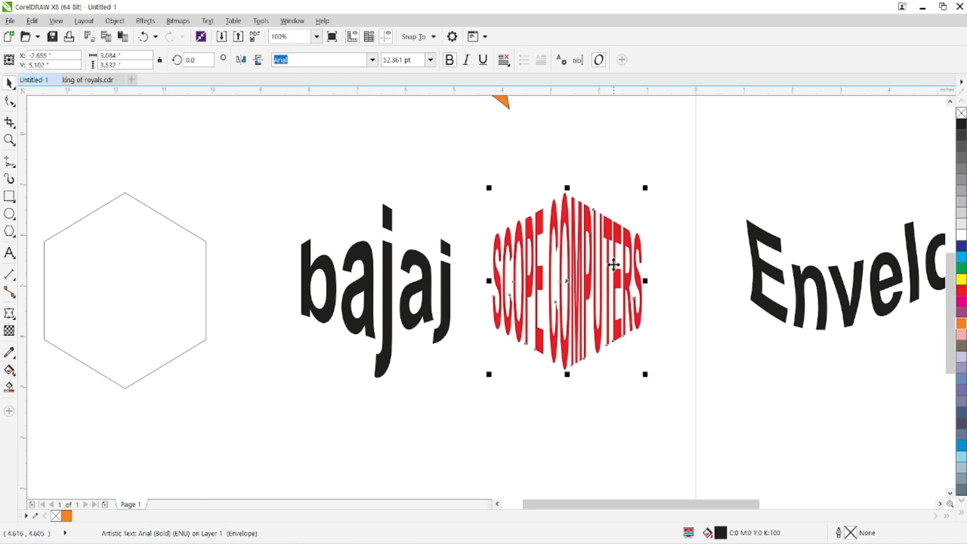
pyautogui.scroll(-2, 591, 304)
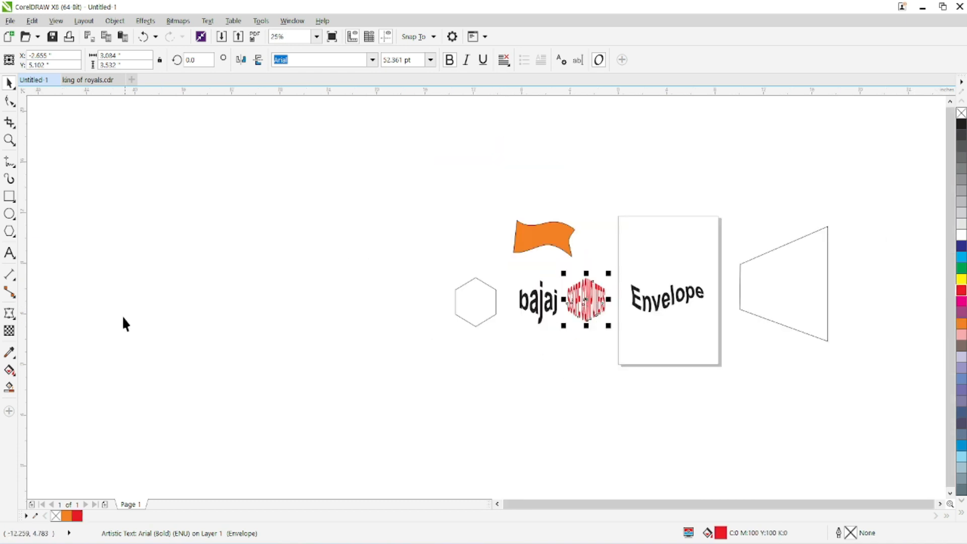
# Step: Extrude the bajaj text toward its upper right with the Extrude tool, at a depth of 11
pyautogui.click(8, 314)
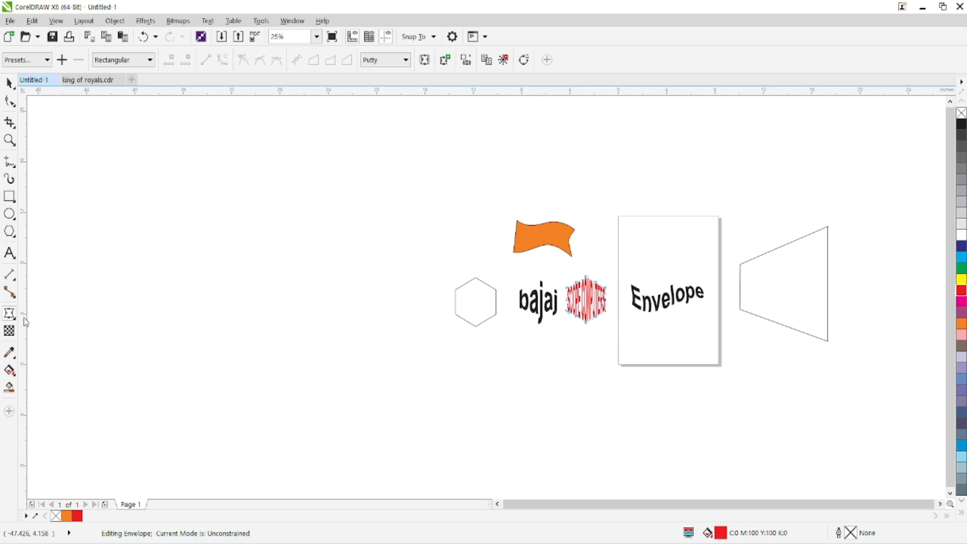
pyautogui.click(9, 314)
pyautogui.click(40, 382)
pyautogui.click(8, 314)
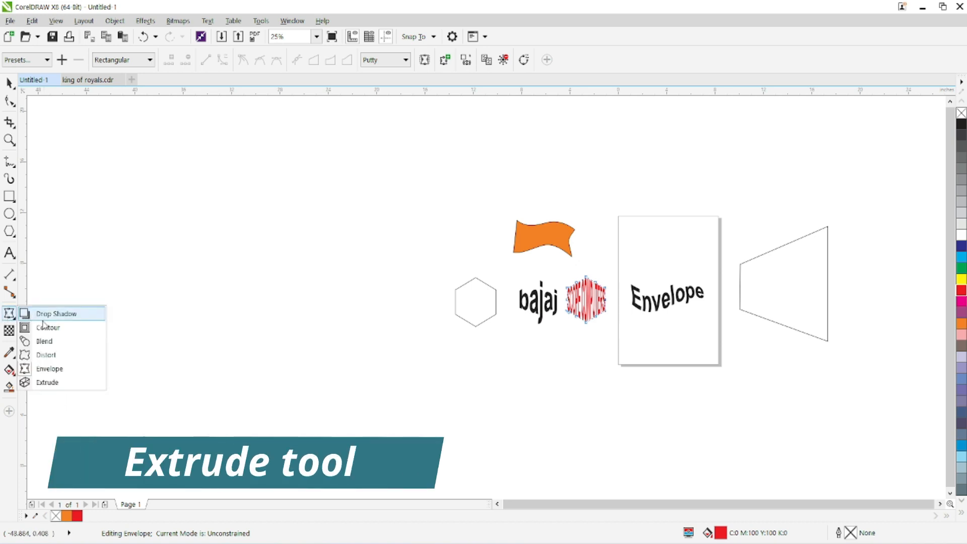
pyautogui.click(47, 382)
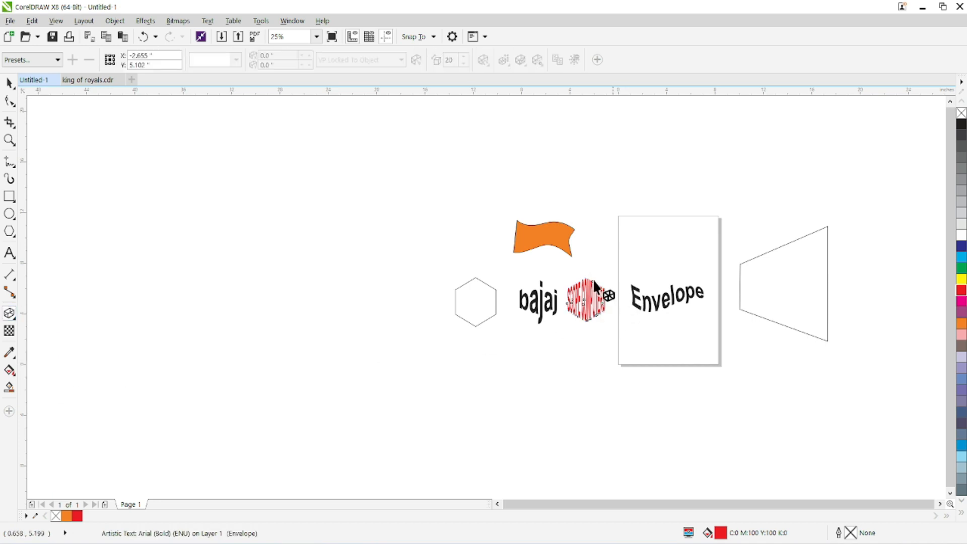
pyautogui.scroll(2, 576, 281)
pyautogui.moveTo(442, 373); pyautogui.dragTo(584, 233)
pyautogui.moveTo(456, 349); pyautogui.dragTo(439, 361)
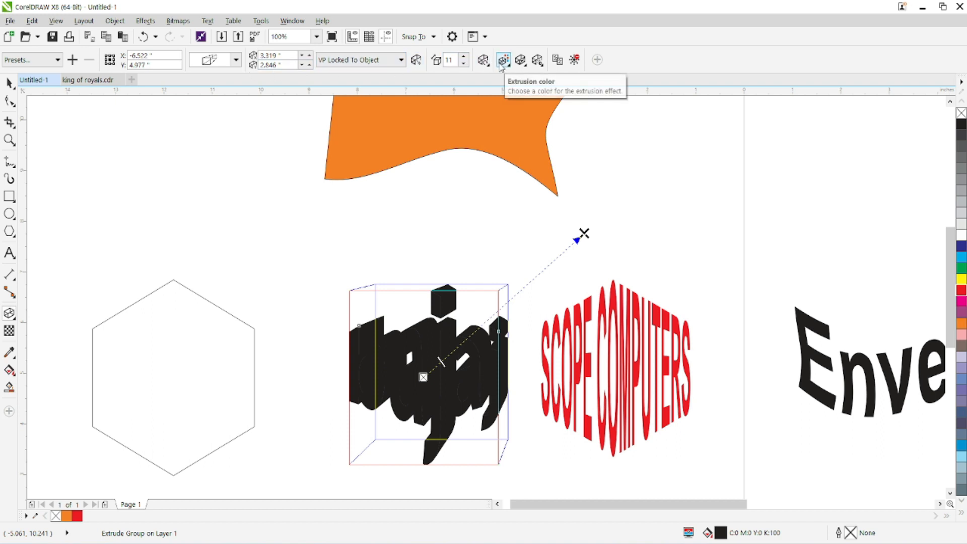
# Step: Give the bajaj extrusion a solid red colour (C0 M100 Y100 K0) instead of the object fill
pyautogui.click(503, 61)
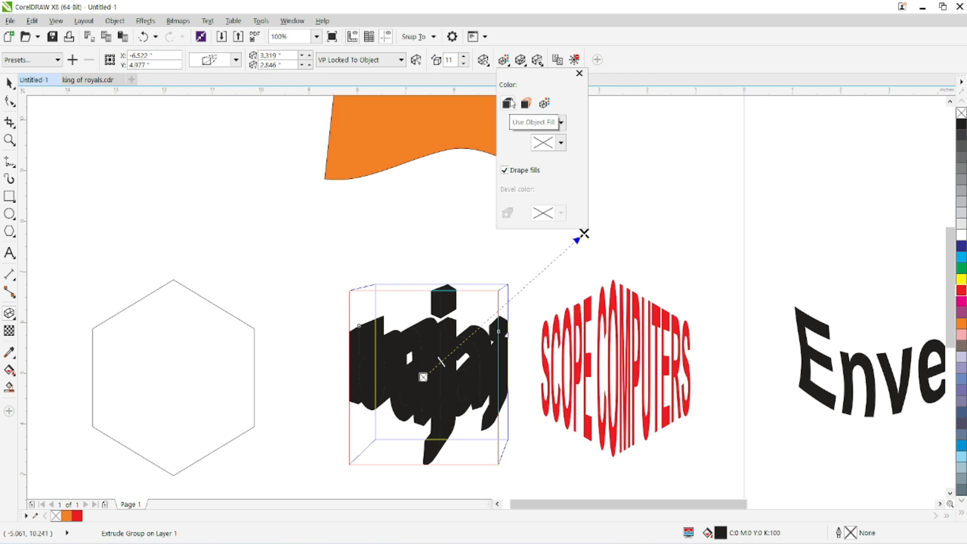
pyautogui.click(526, 104)
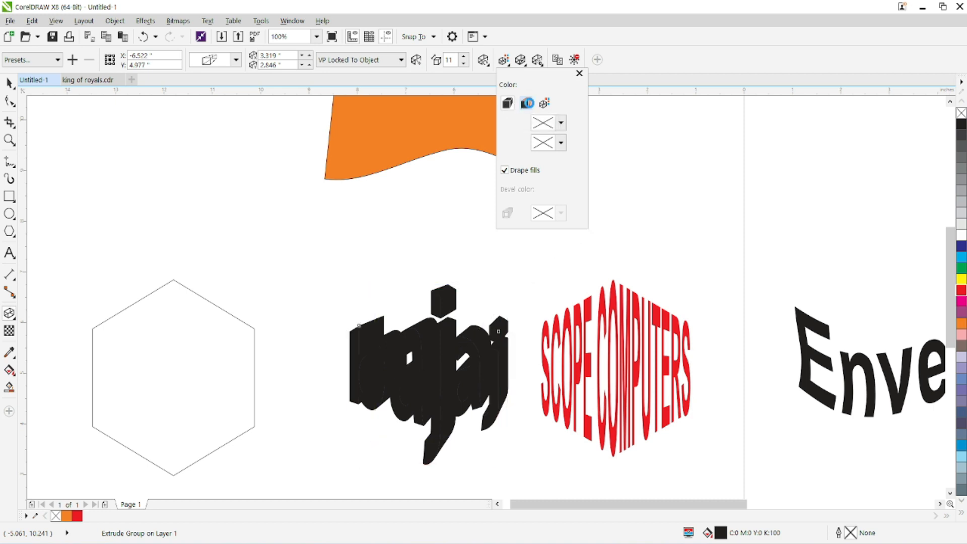
pyautogui.click(563, 125)
pyautogui.moveTo(607, 207); pyautogui.dragTo(640, 178)
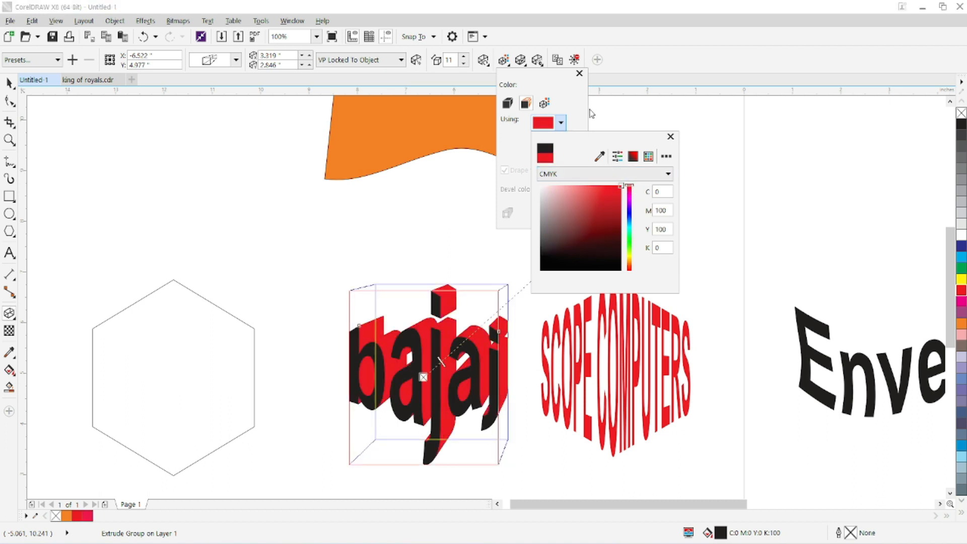
pyautogui.click(669, 61)
# Step: Reposition the bajaj extrusion's vanishing point to about 3.485, 2.367 inches and deepen the extrusion to 29
pyautogui.click(583, 233)
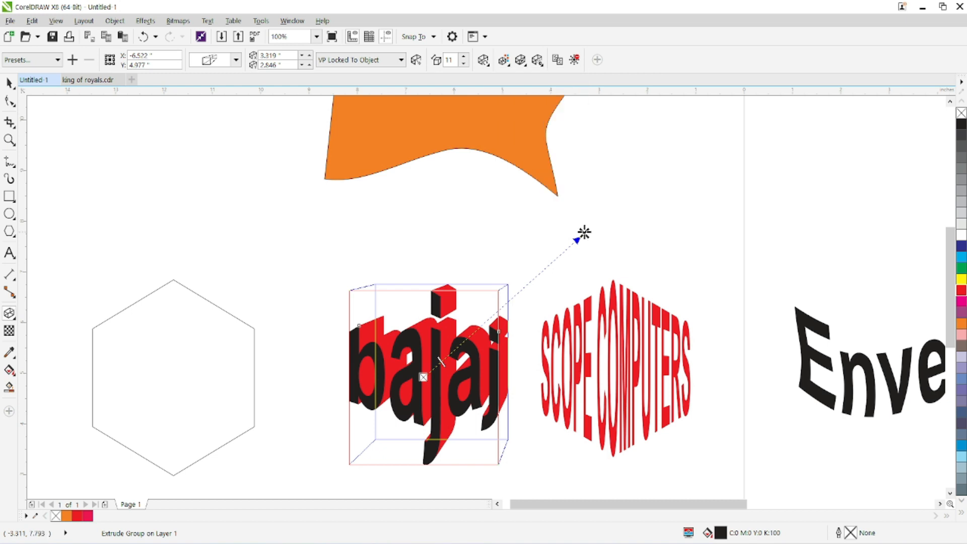
pyautogui.moveTo(578, 230); pyautogui.dragTo(644, 241)
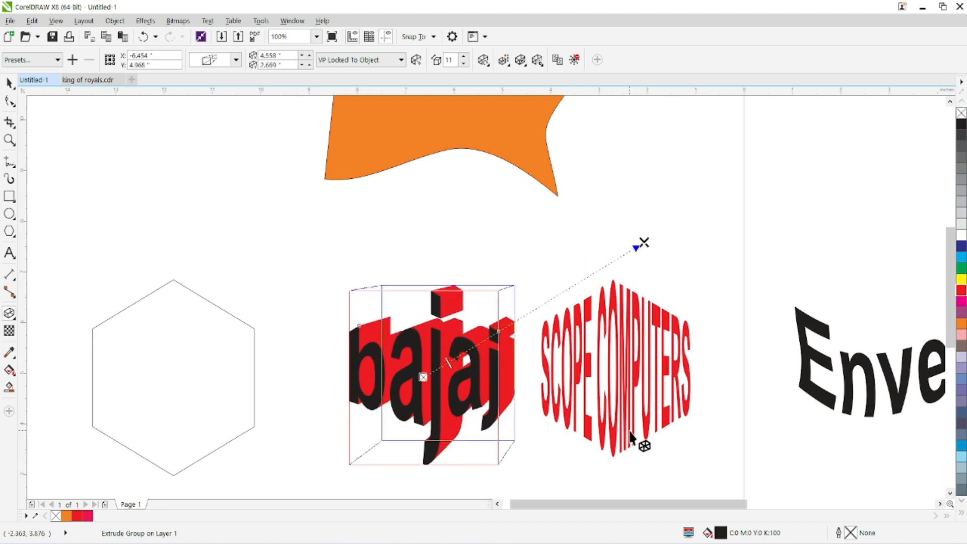
pyautogui.moveTo(451, 362); pyautogui.dragTo(487, 336)
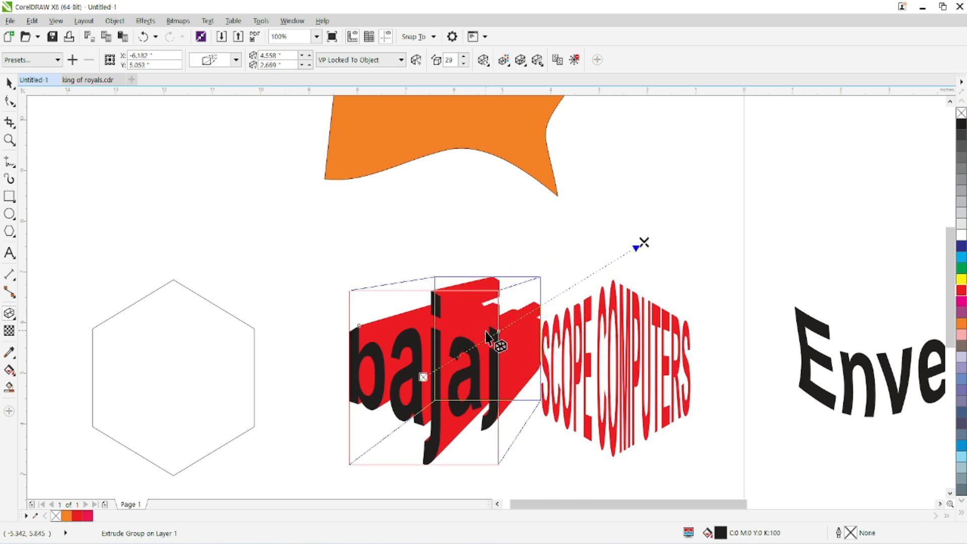
pyautogui.moveTo(644, 240); pyautogui.dragTo(591, 257)
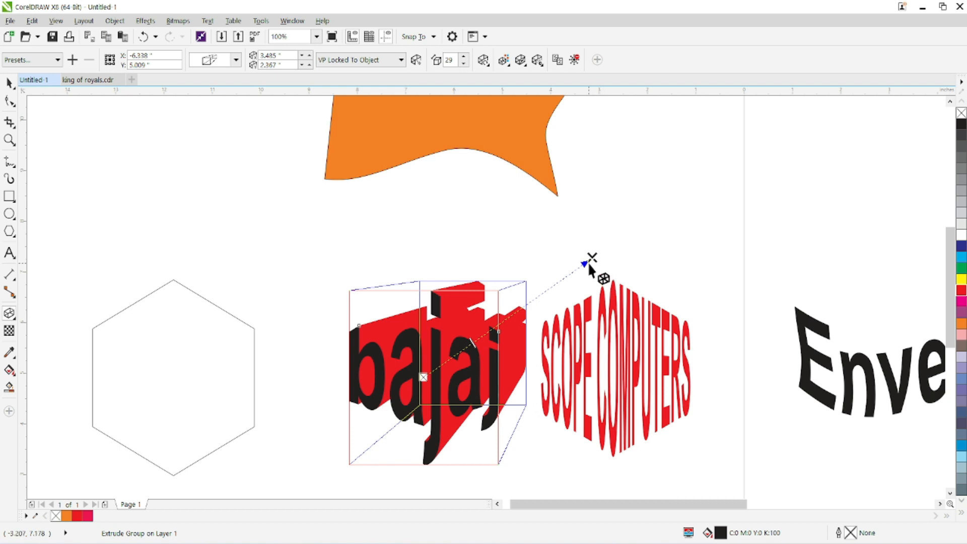
# Step: Switch the bajaj extrusion to color shading and set its From colour to red (C0 M100 Y100 K0)
pyautogui.click(503, 59)
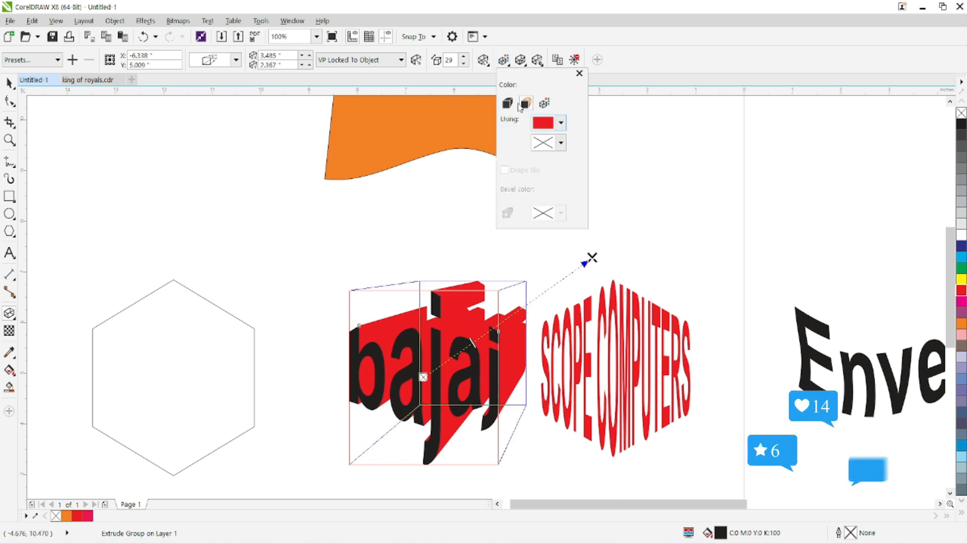
pyautogui.click(544, 104)
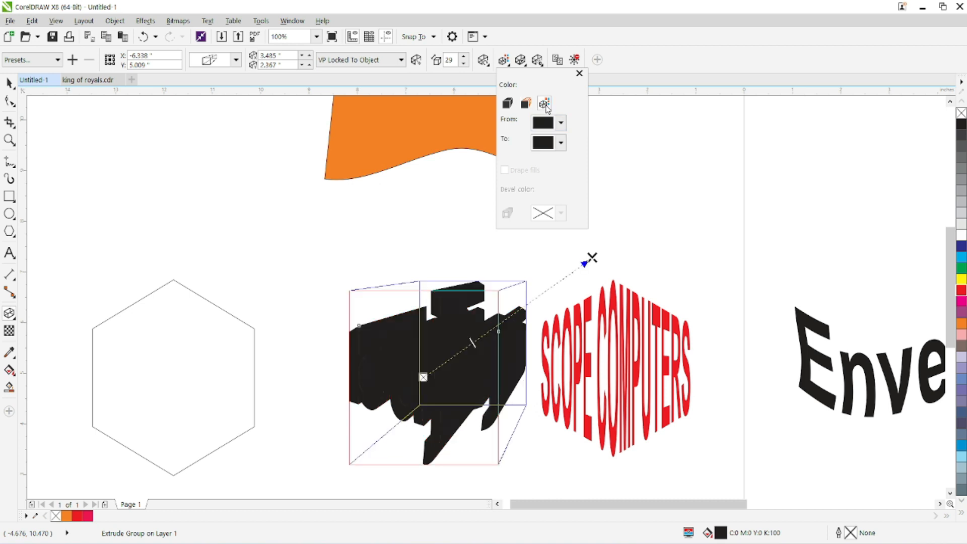
pyautogui.click(560, 124)
pyautogui.click(629, 194)
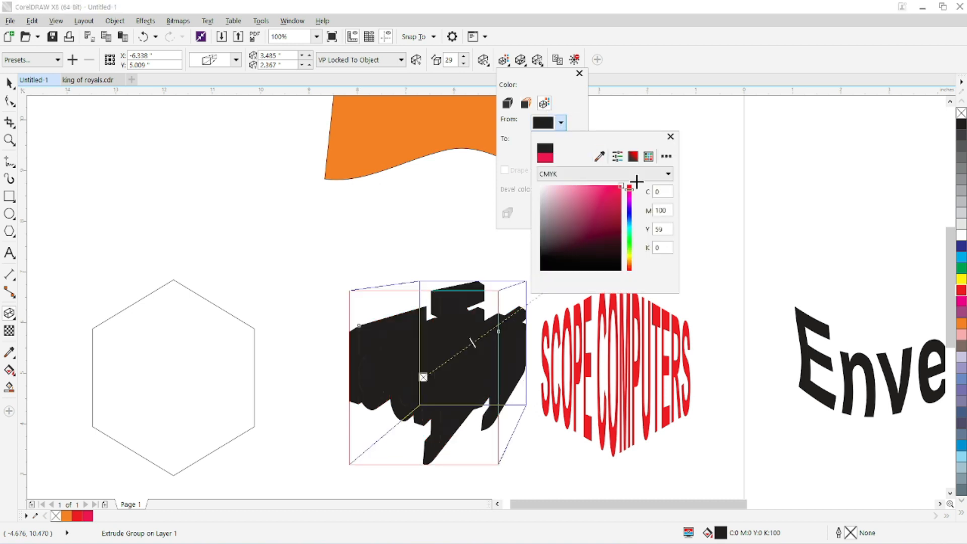
pyautogui.moveTo(629, 192); pyautogui.dragTo(635, 182)
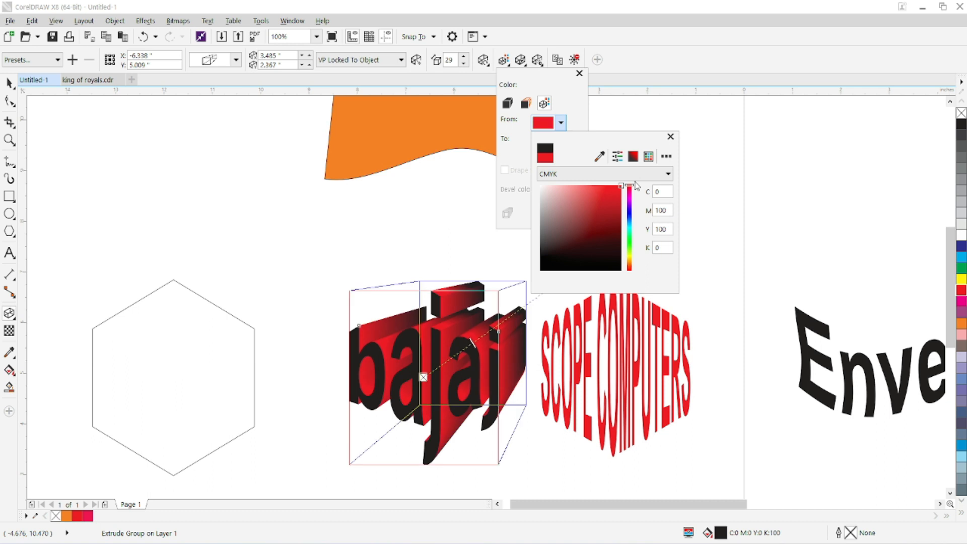
pyautogui.click(580, 118)
# Step: Set the To colour of the bajaj extrusion shading to white
pyautogui.click(562, 143)
pyautogui.moveTo(563, 216); pyautogui.dragTo(541, 206)
pyautogui.click(582, 139)
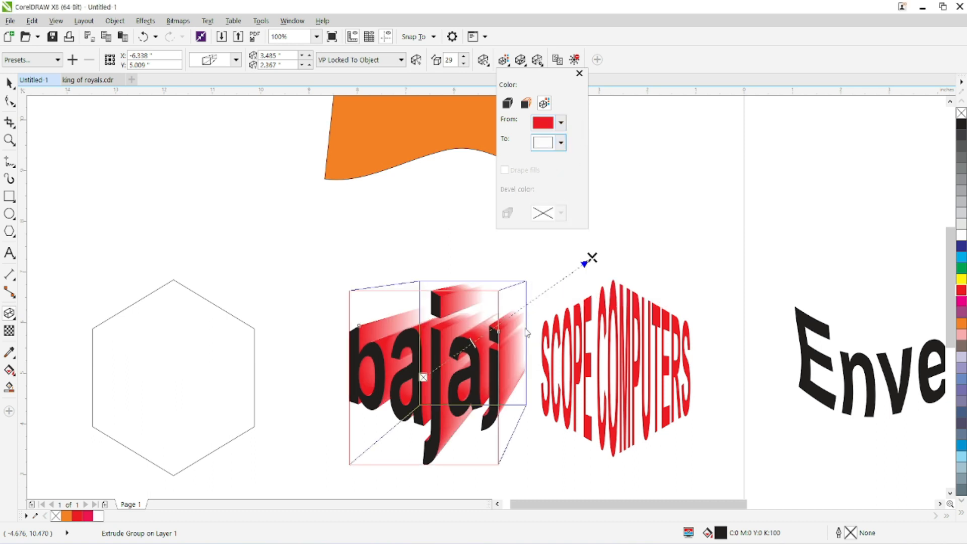
# Step: Set the To colour of the bajaj extrusion shading to blue (C96 M84 Y0 K0)
pyautogui.click(560, 144)
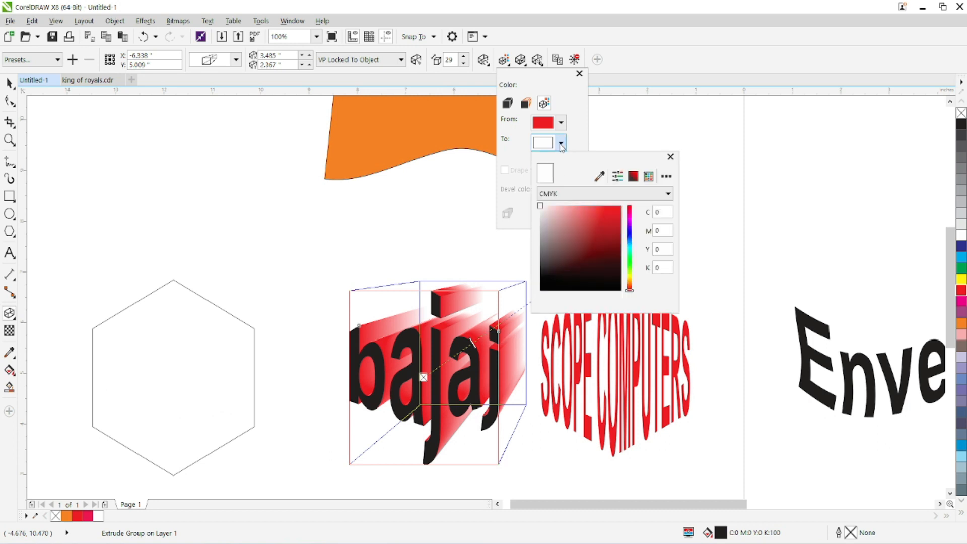
pyautogui.click(628, 235)
pyautogui.click(621, 215)
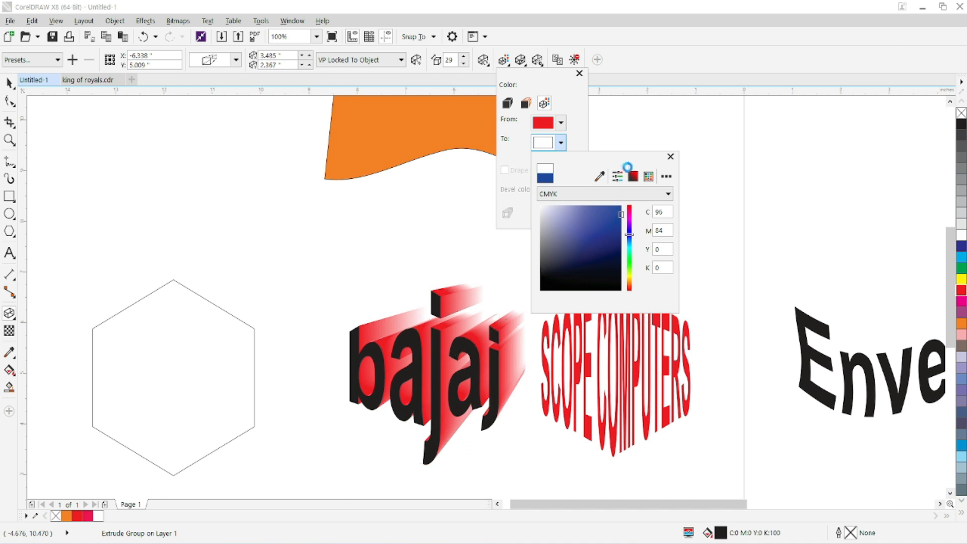
pyautogui.click(584, 130)
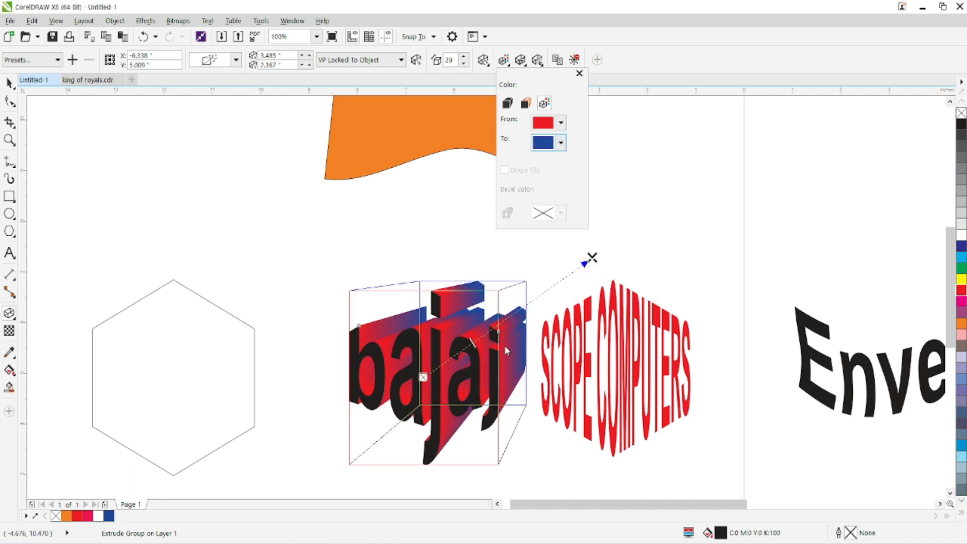
pyautogui.click(646, 60)
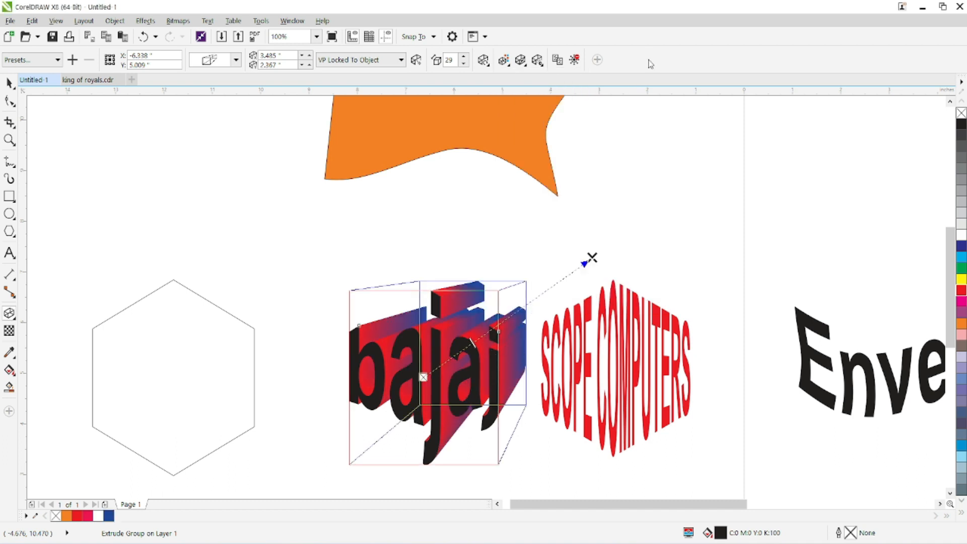
# Step: Select the front bajaj text within the extrusion and try green and red fills before filling it orange
pyautogui.click(9, 83)
pyautogui.click(50, 146)
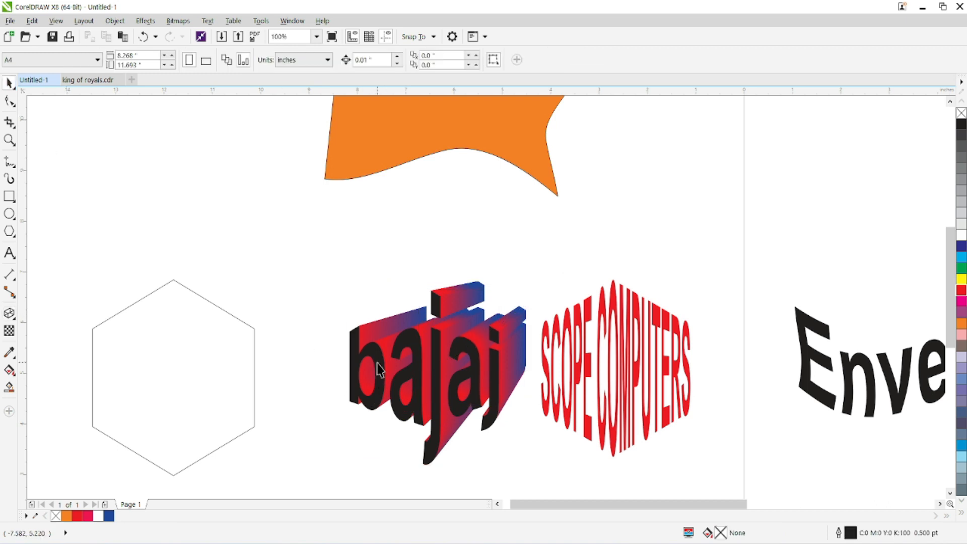
pyautogui.click(371, 367)
pyautogui.click(270, 331)
pyautogui.click(355, 360)
pyautogui.click(313, 333)
pyautogui.click(352, 350)
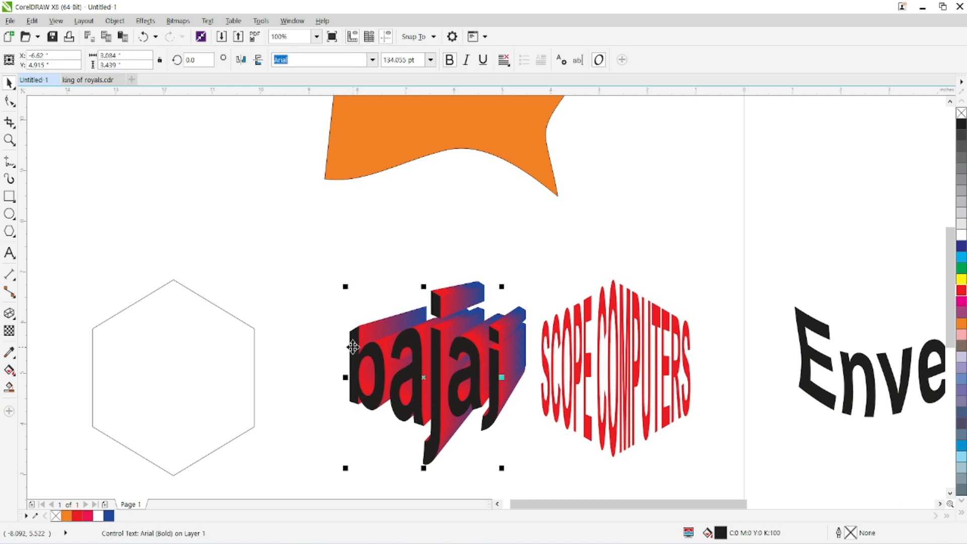
pyautogui.click(960, 268)
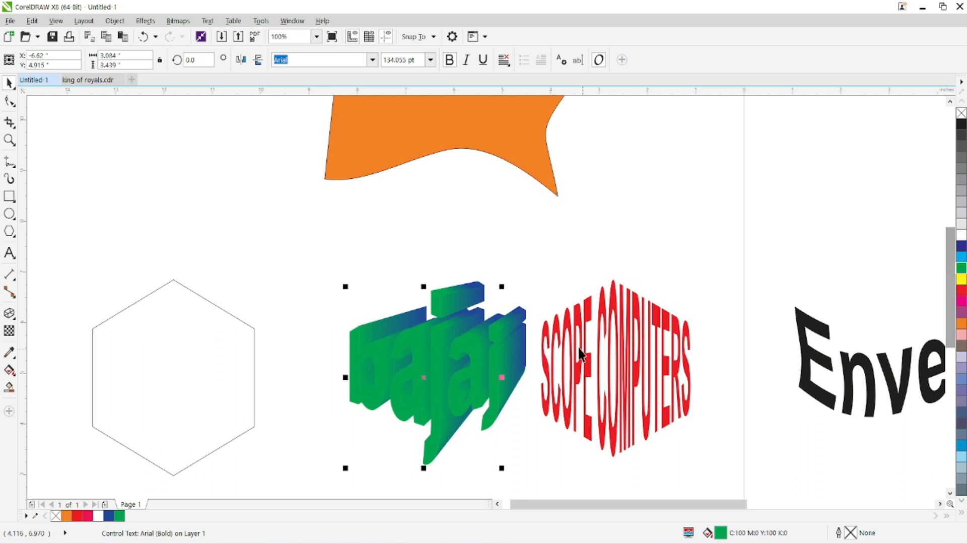
pyautogui.click(960, 290)
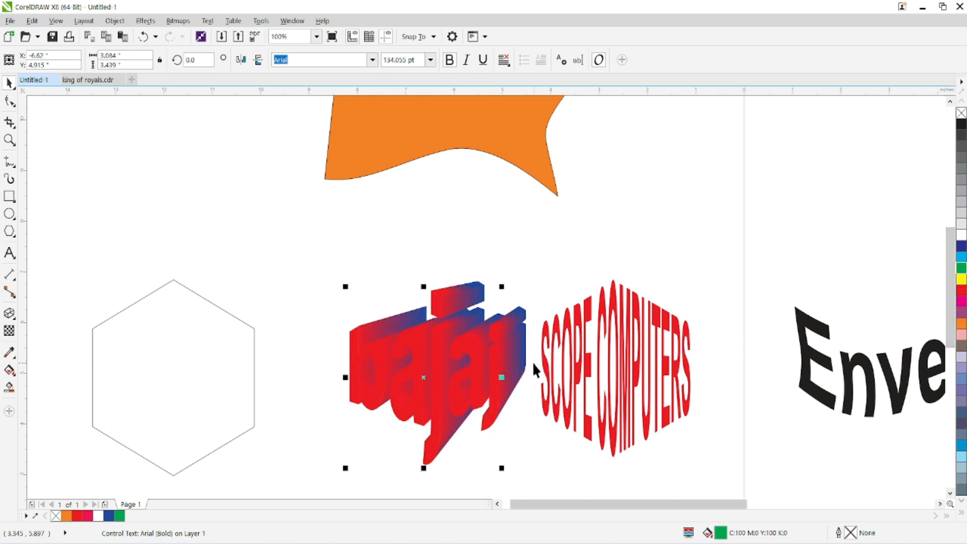
pyautogui.click(961, 323)
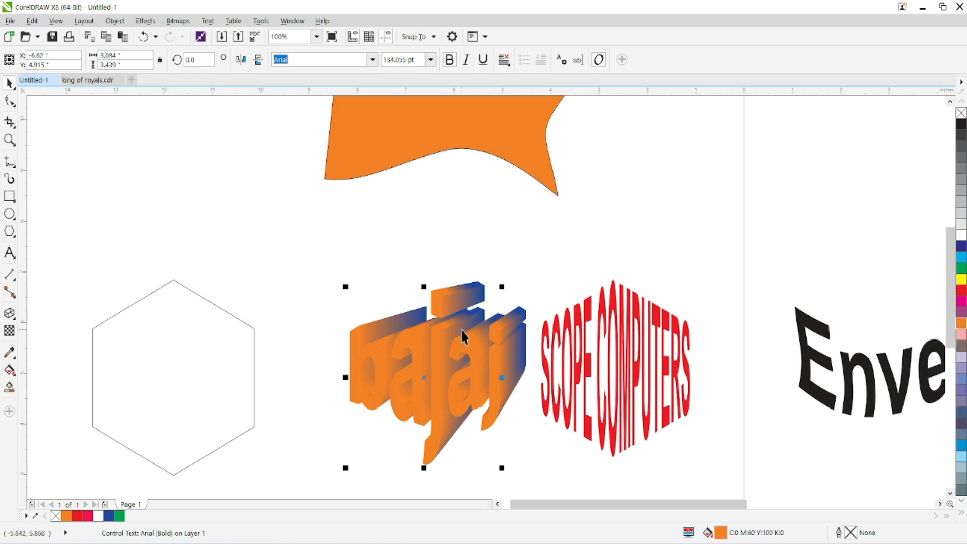
# Step: Set the From colour of the bajaj extrusion shading to red so it contrasts with the orange front
pyautogui.click(9, 314)
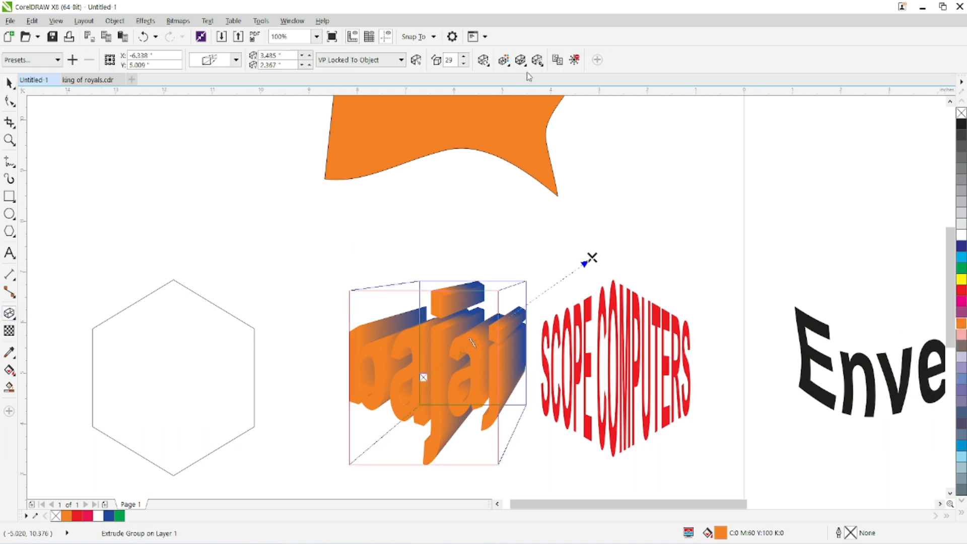
pyautogui.click(504, 60)
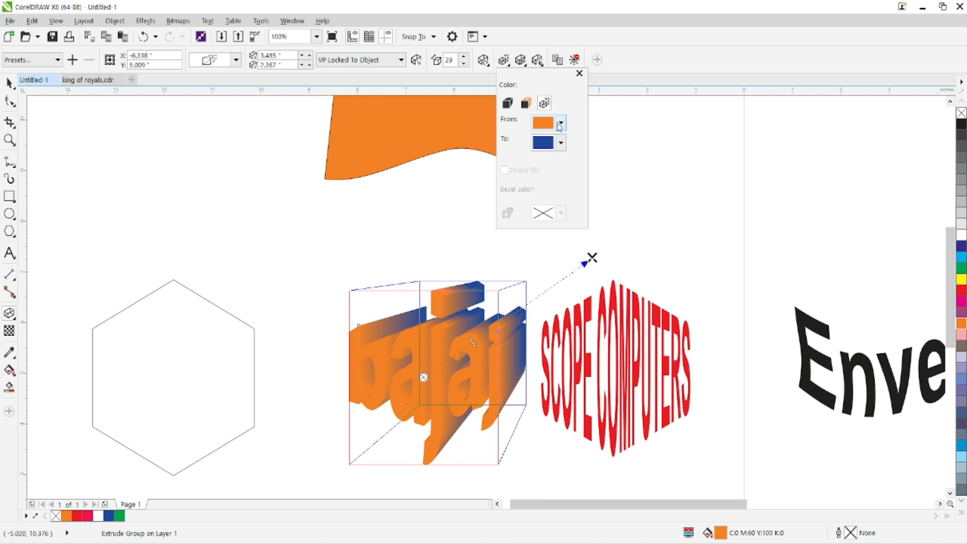
pyautogui.click(559, 123)
pyautogui.moveTo(635, 184); pyautogui.dragTo(625, 187)
pyautogui.click(581, 117)
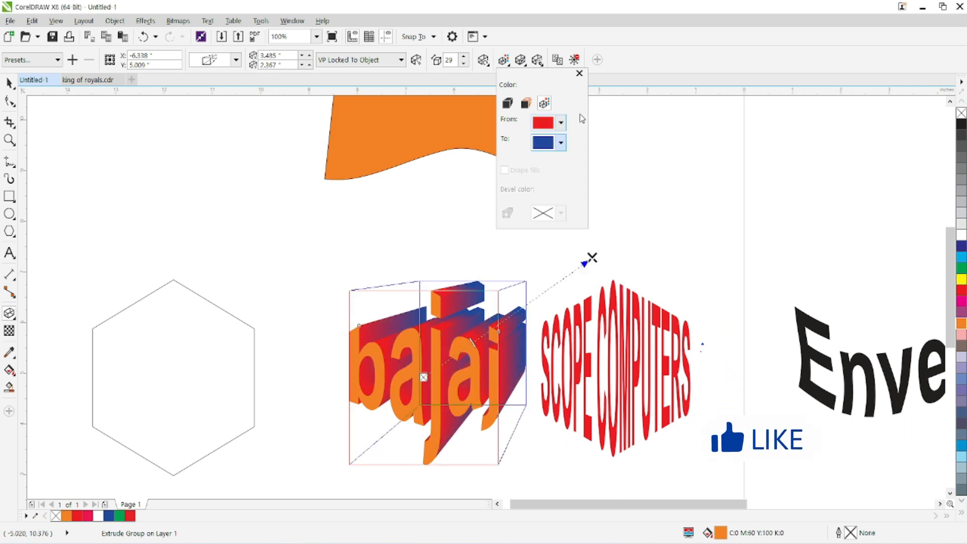
# Step: Move the bajaj extrusion's vanishing point closer to the text, just beyond its upper-right corner
pyautogui.moveTo(592, 257); pyautogui.dragTo(511, 270)
pyautogui.moveTo(517, 263); pyautogui.dragTo(526, 261)
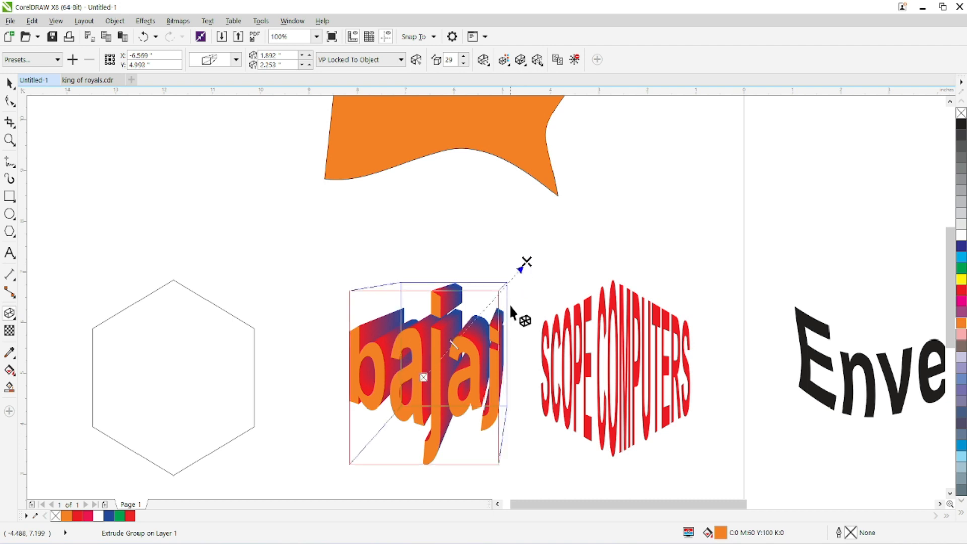
# Step: Try rotating the bajaj extrusion in 3D, first sideways and then upward, and reset the rotation
pyautogui.click(483, 61)
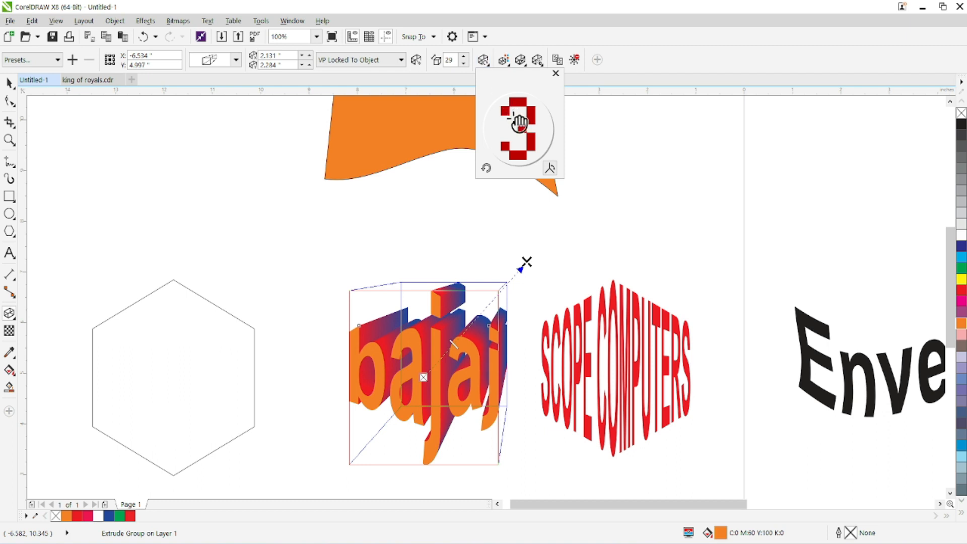
pyautogui.moveTo(508, 121); pyautogui.dragTo(526, 129)
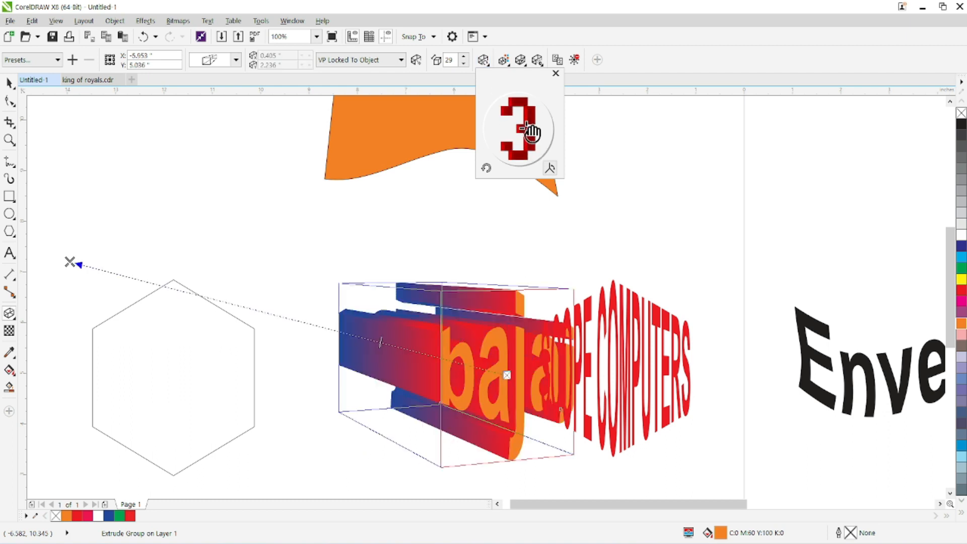
pyautogui.click(70, 262)
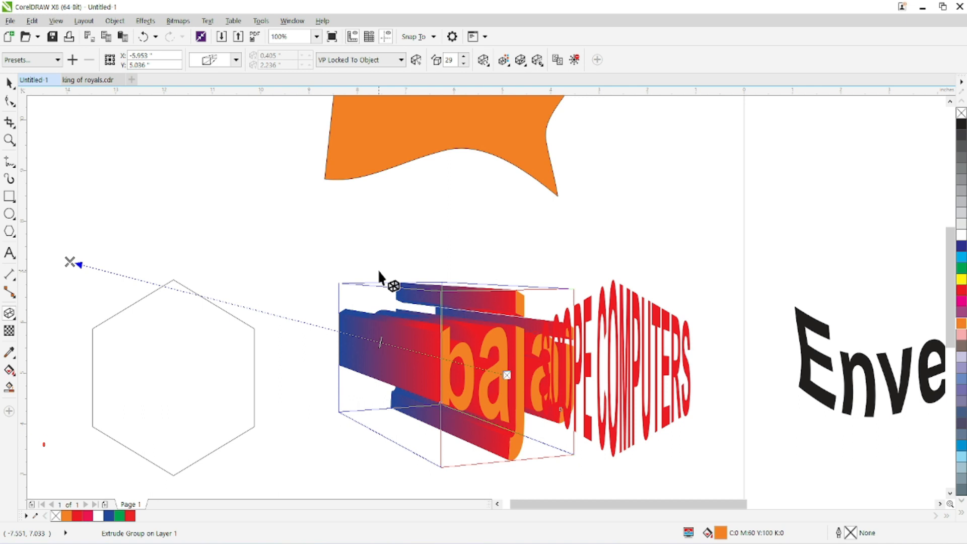
pyautogui.click(484, 62)
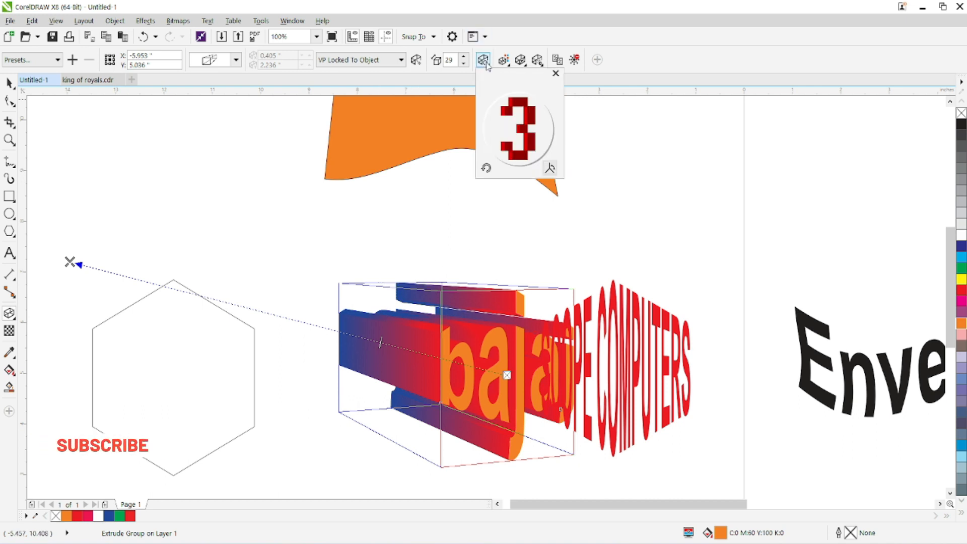
pyautogui.moveTo(539, 141); pyautogui.dragTo(518, 116)
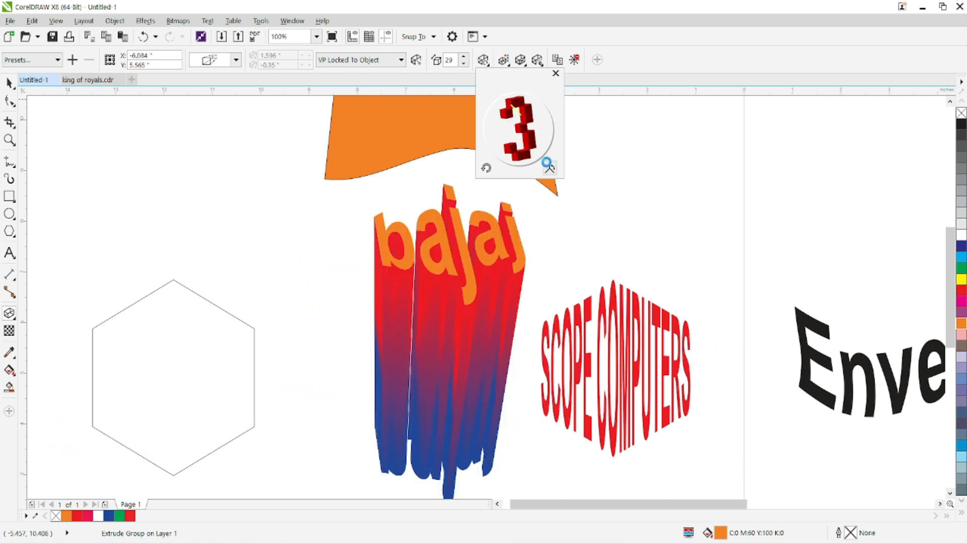
pyautogui.click(486, 168)
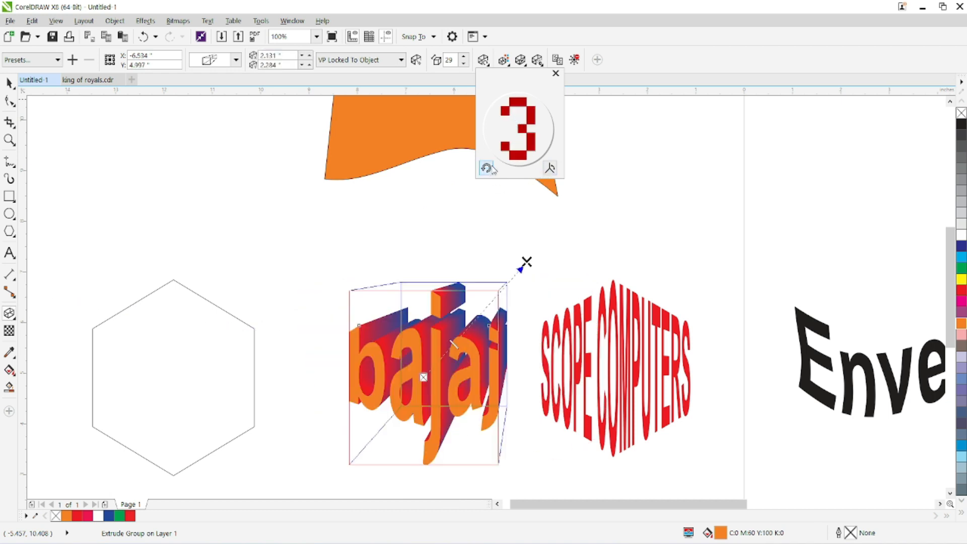
pyautogui.click(483, 59)
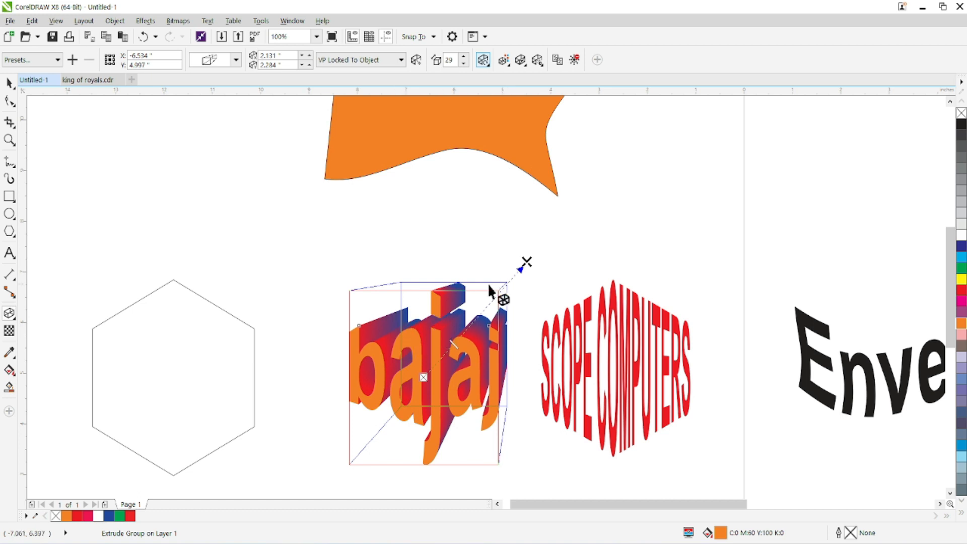
# Step: Move the bajaj extrusion's vanishing point slightly lower and toward the SCOPE COMPUTERS text, and deselect the extrusion
pyautogui.moveTo(525, 261); pyautogui.dragTo(551, 277)
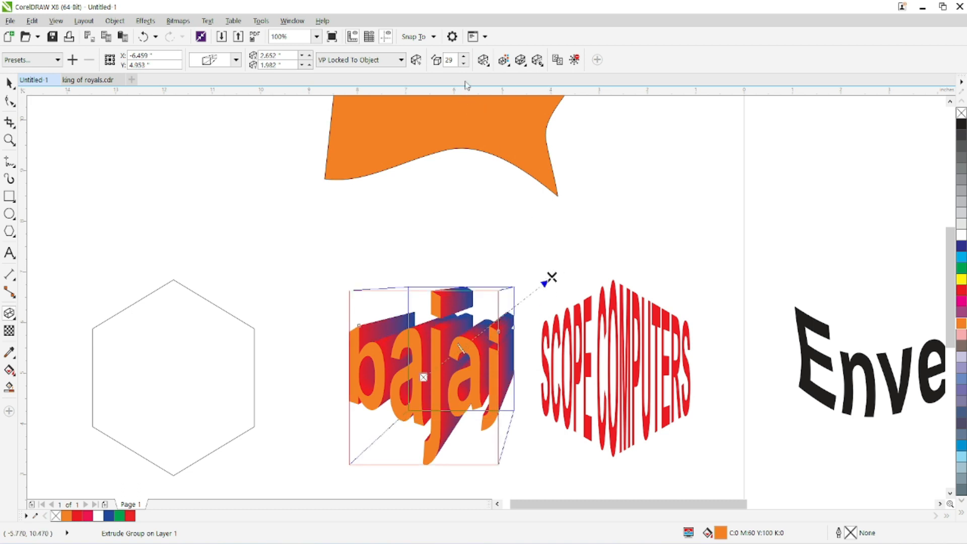
pyautogui.click(483, 60)
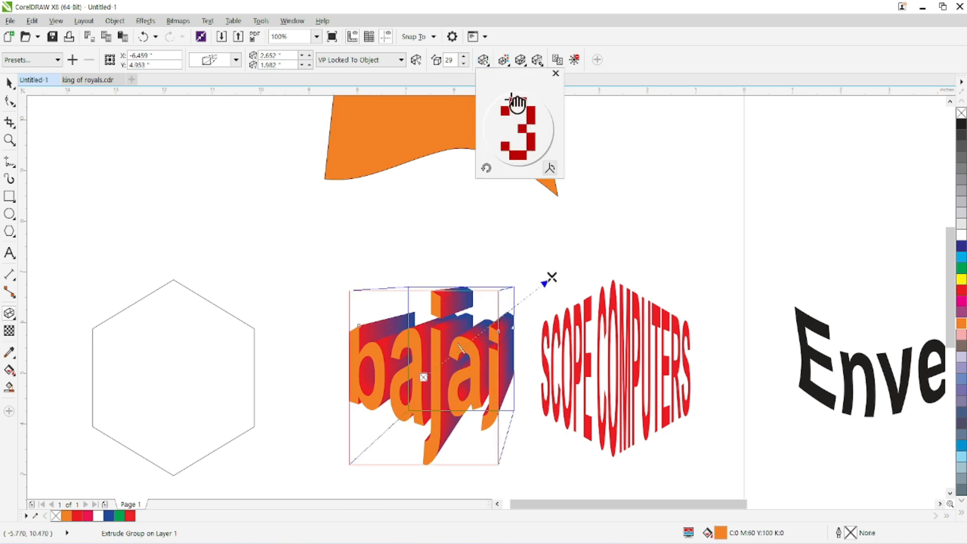
pyautogui.click(484, 60)
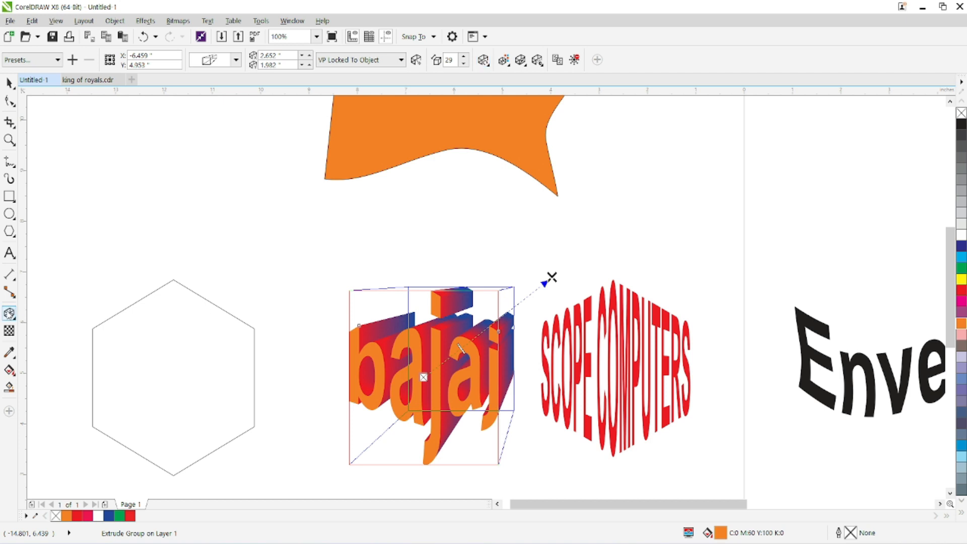
pyautogui.click(10, 313)
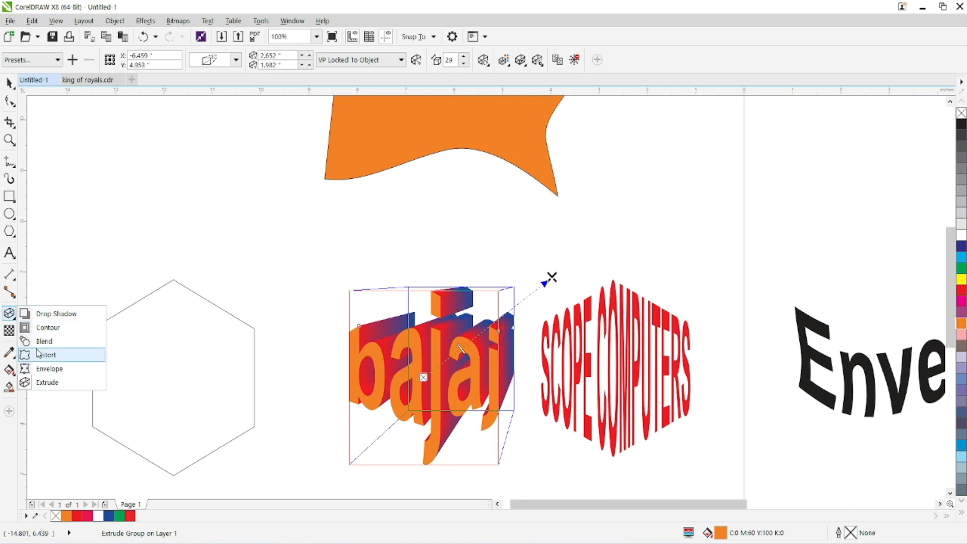
pyautogui.click(9, 83)
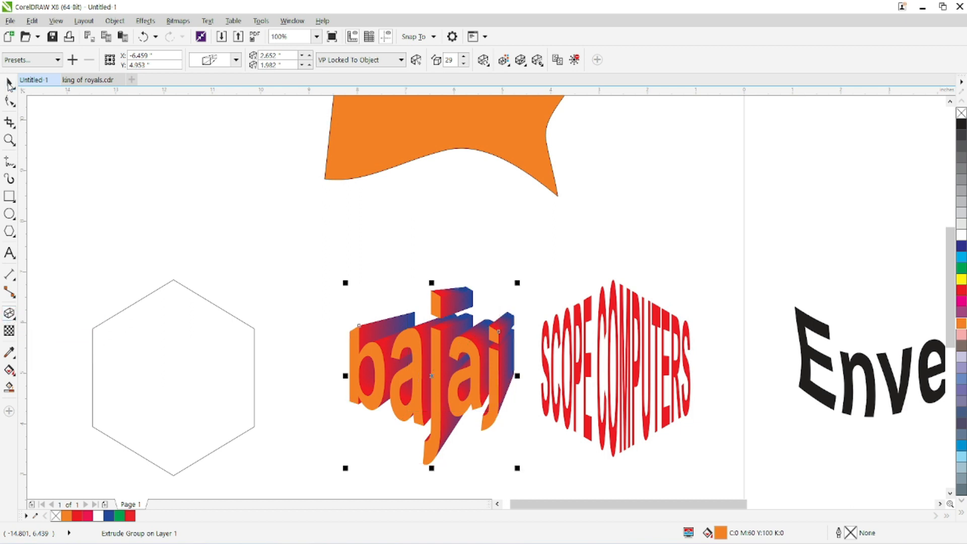
pyautogui.click(260, 250)
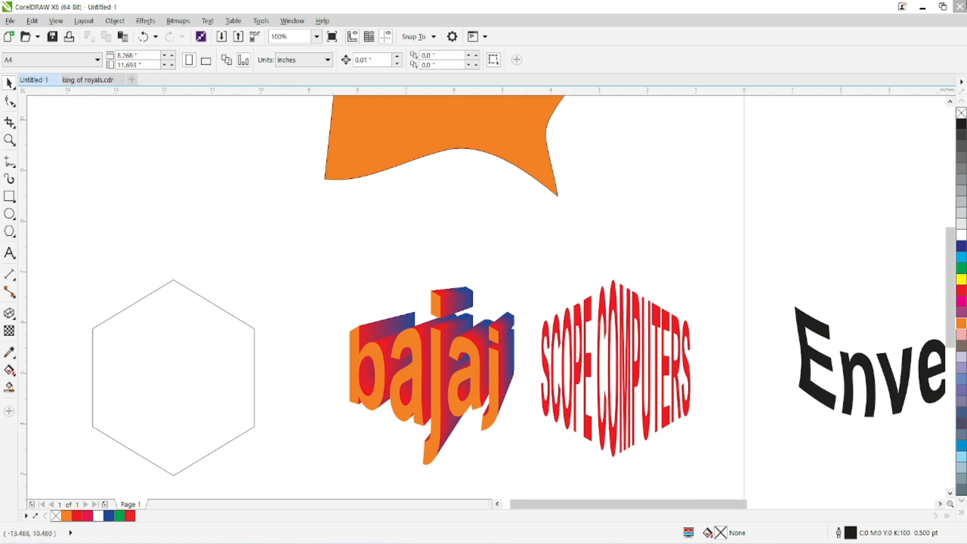
# Step: Quit CorelDRAW X8 and dismiss the CorelDRAW Graphics Suite window to switch to CorelDRAW 2021
pyautogui.click(958, 7)
pyautogui.press('Escape')
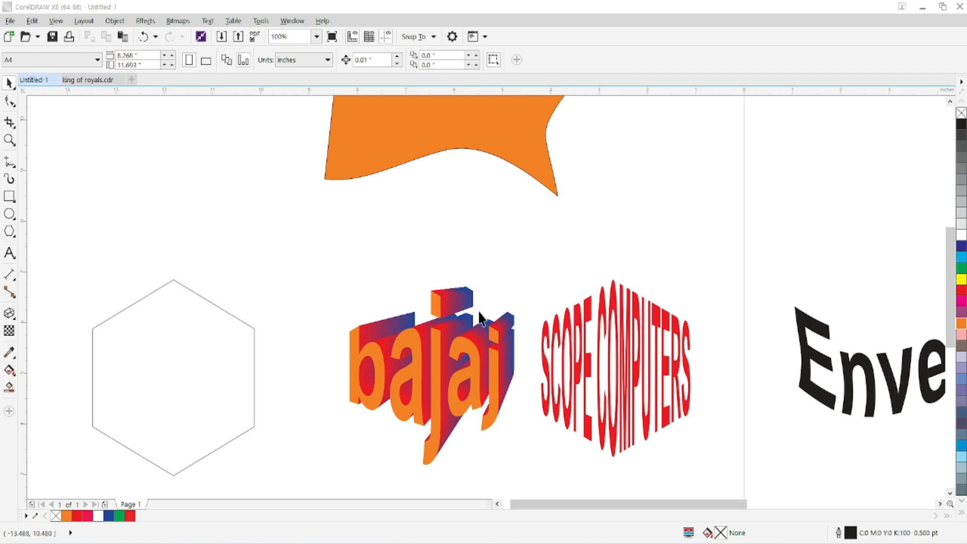
pyautogui.click(481, 305)
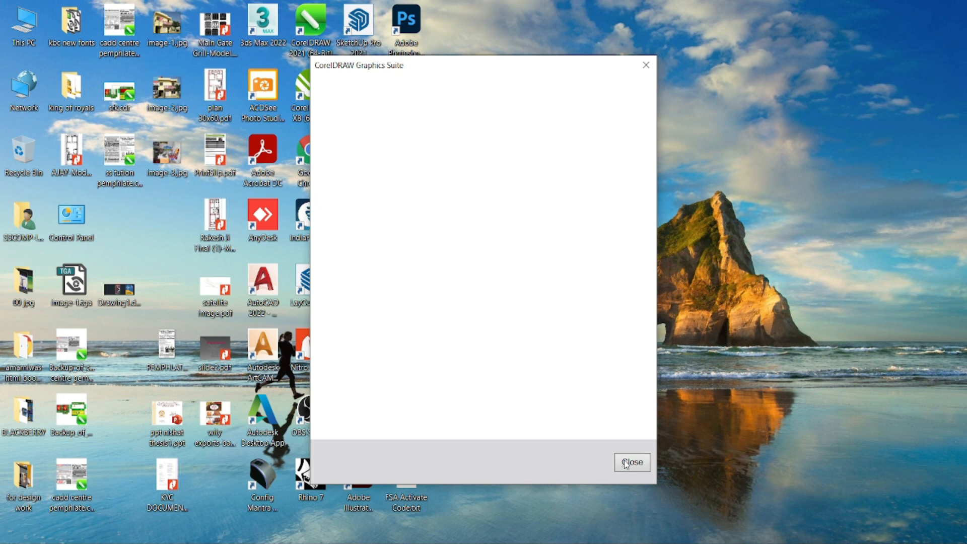
pyautogui.click(629, 459)
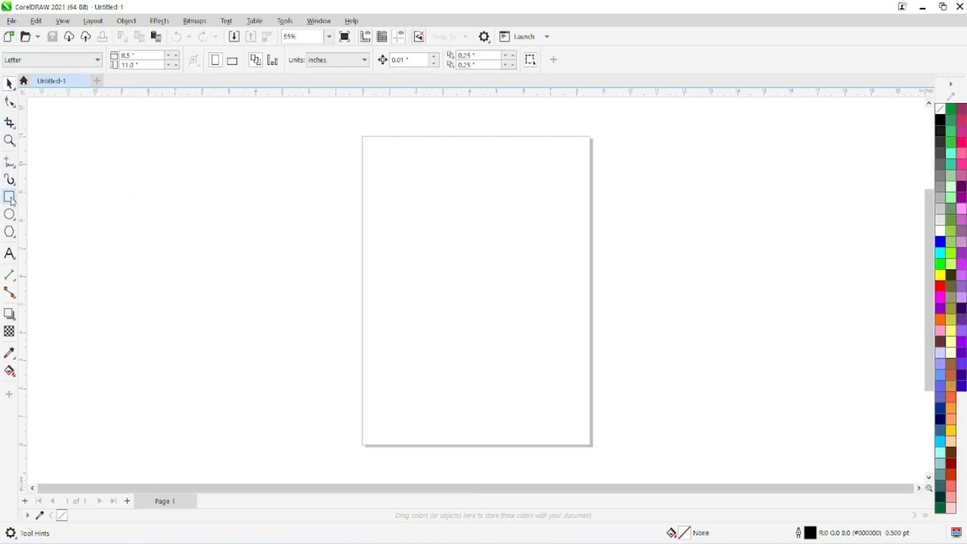
# Step: Draw a radial impact shape about 4.4 inches across in the upper part of the page with the Impact tool
pyautogui.click(13, 240)
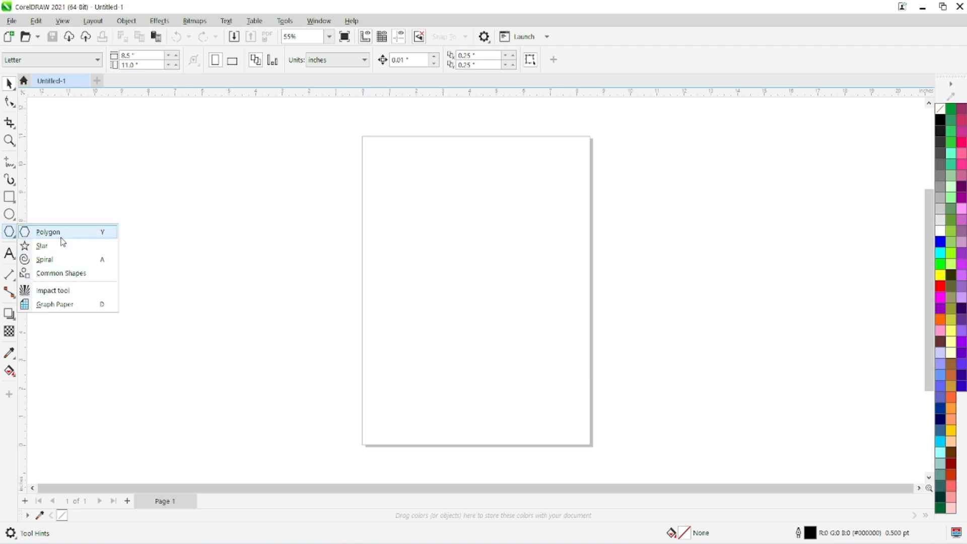
pyautogui.click(54, 291)
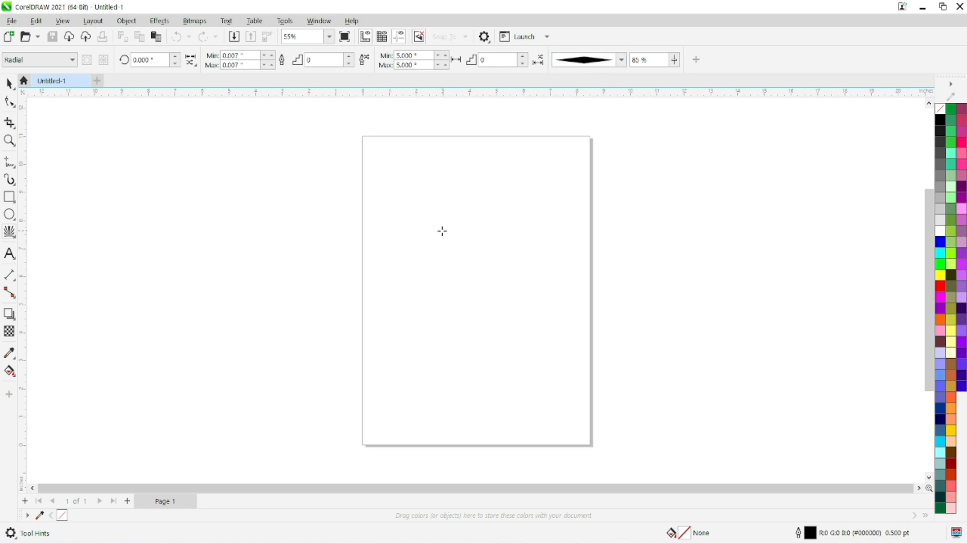
pyautogui.moveTo(462, 245); pyautogui.dragTo(487, 300)
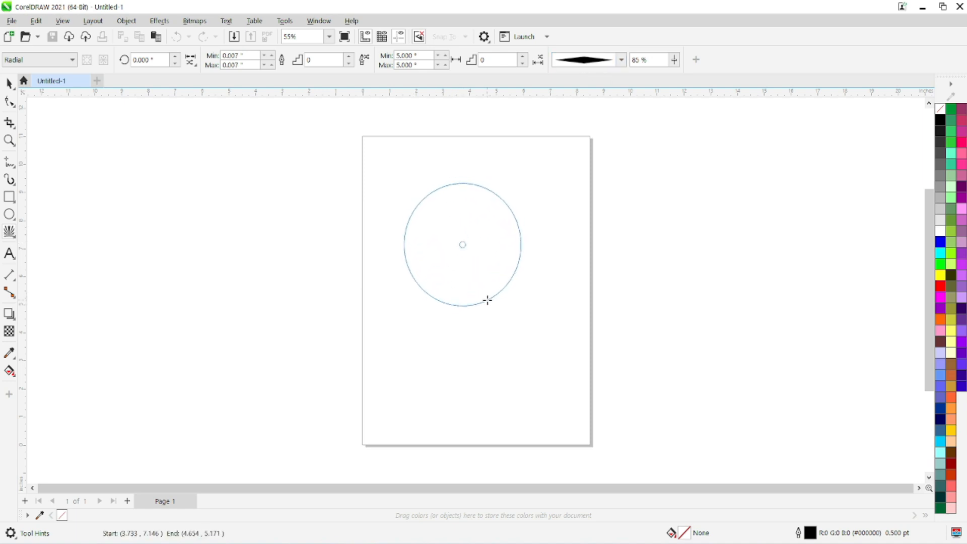
pyautogui.moveTo(461, 254); pyautogui.dragTo(460, 251)
pyautogui.scroll(2, 444, 220)
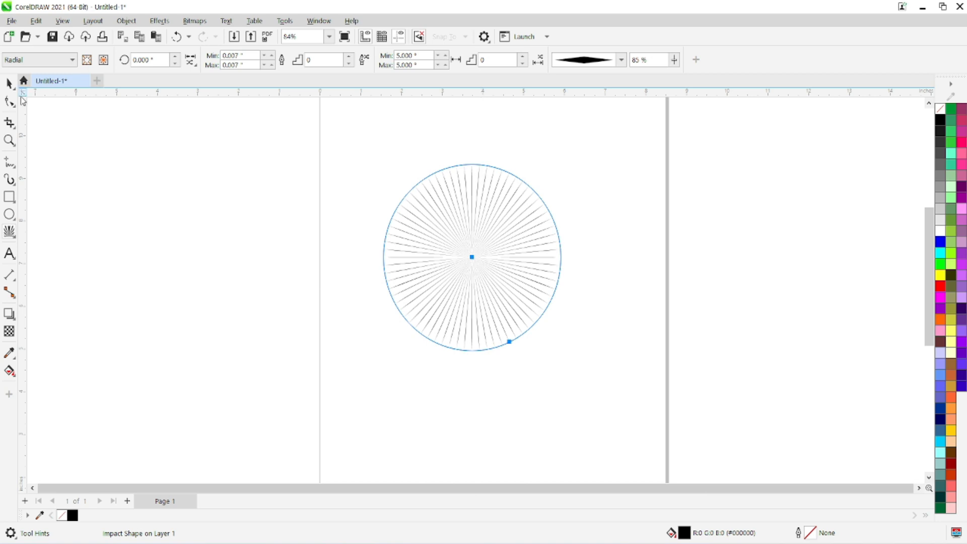
pyautogui.click(174, 190)
pyautogui.click(354, 274)
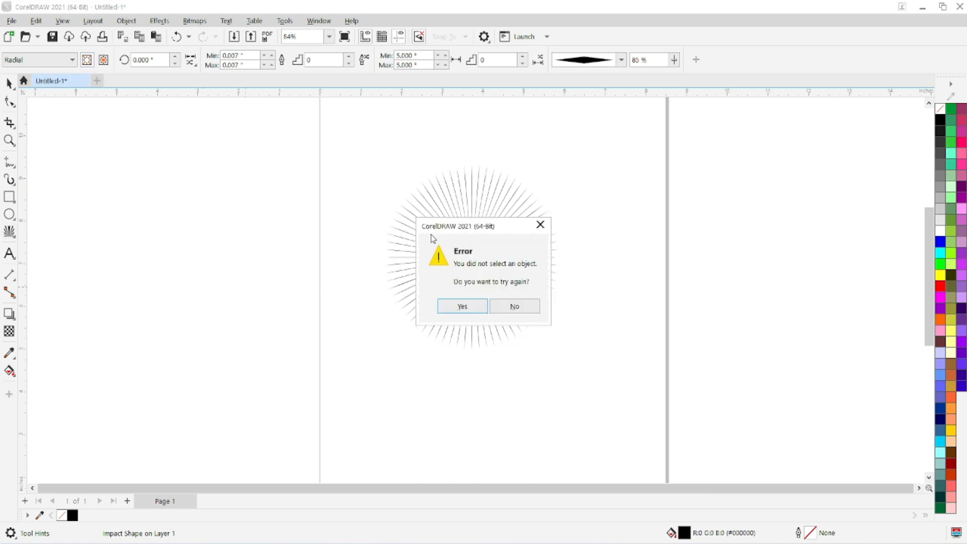
pyautogui.click(476, 306)
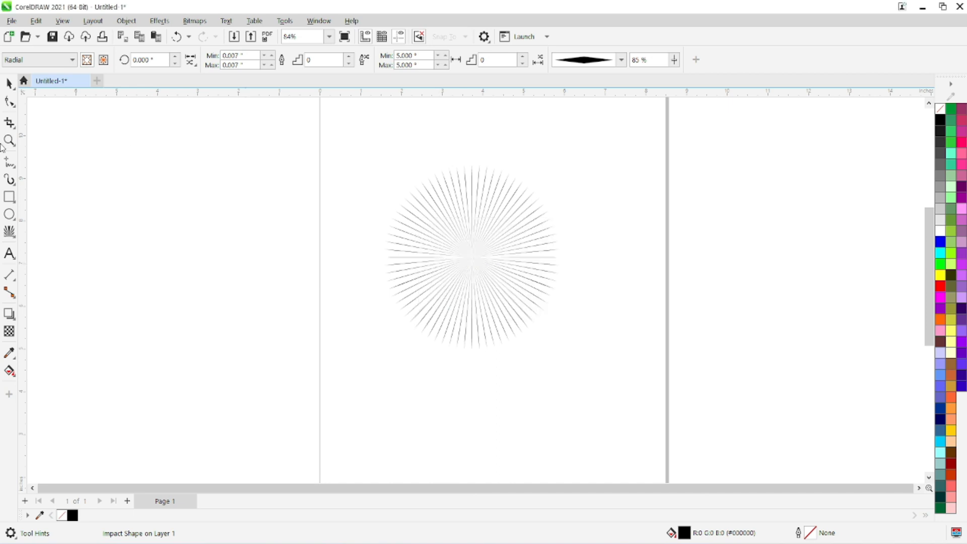
pyautogui.doubleClick(9, 83)
pyautogui.click(9, 232)
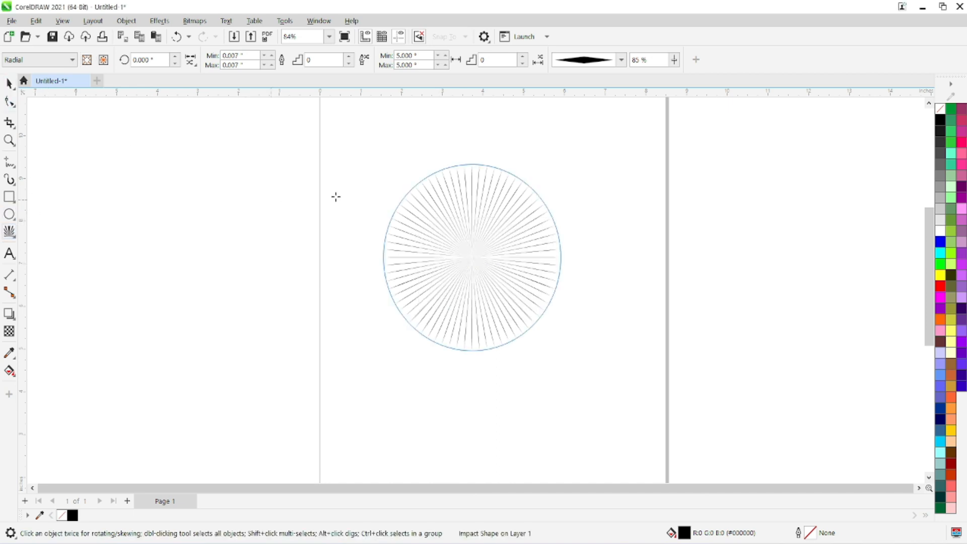
# Step: Change the impact shape's lines to the elliptical style and draw a second radial one about 4.4 inches across left of it
pyautogui.click(626, 59)
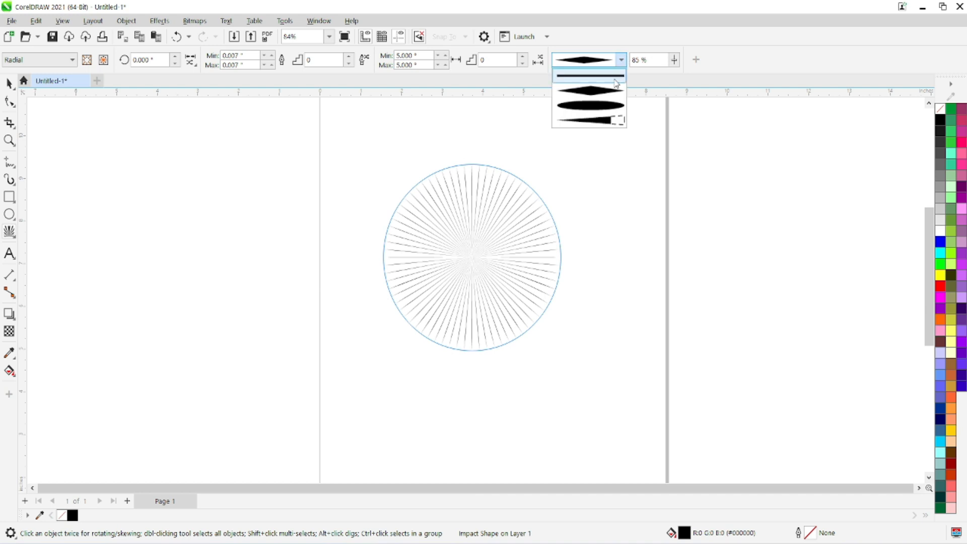
pyautogui.click(604, 105)
pyautogui.moveTo(233, 259); pyautogui.dragTo(292, 335)
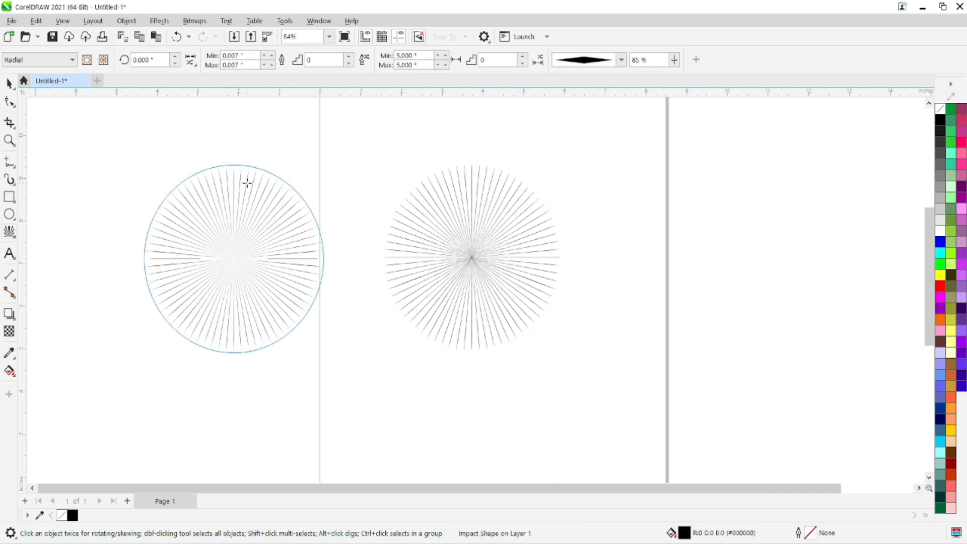
# Step: Draw a third radial impact shape about 2.2 inches across between the first two and set its lines' widest point to 100%
pyautogui.scroll(3, 243, 182)
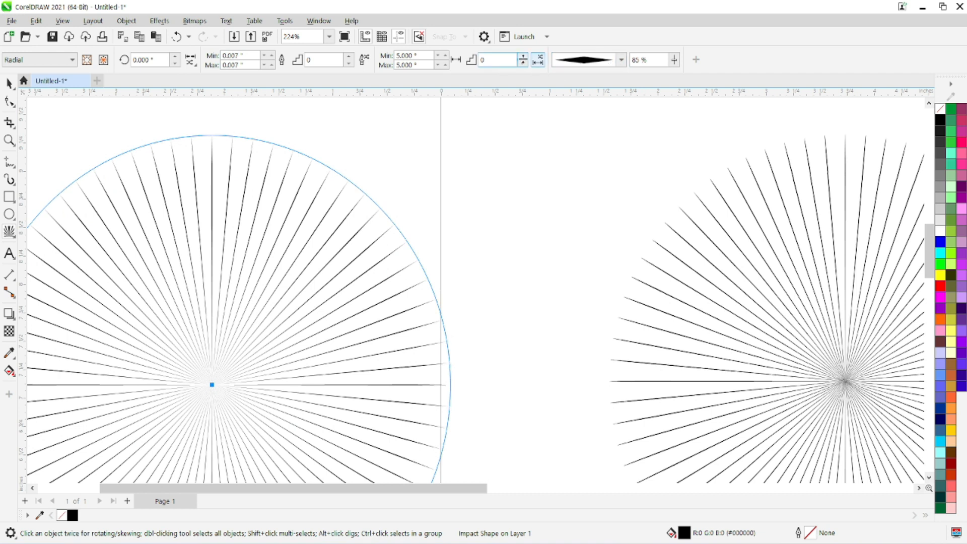
pyautogui.click(524, 59)
pyautogui.click(524, 59)
pyautogui.click(524, 60)
pyautogui.click(523, 57)
pyautogui.click(523, 57)
pyautogui.click(522, 57)
pyautogui.moveTo(494, 151); pyautogui.dragTo(564, 241)
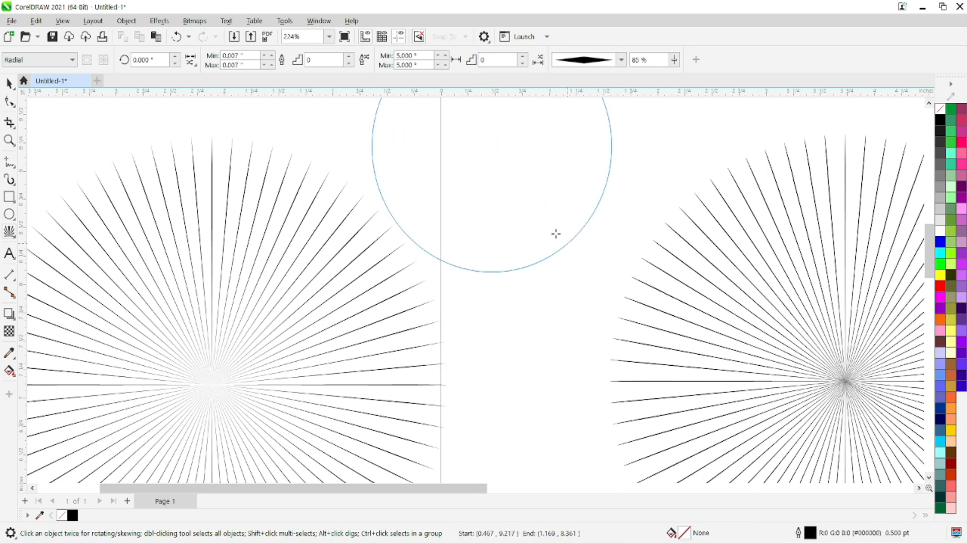
pyautogui.moveTo(505, 162); pyautogui.dragTo(496, 289)
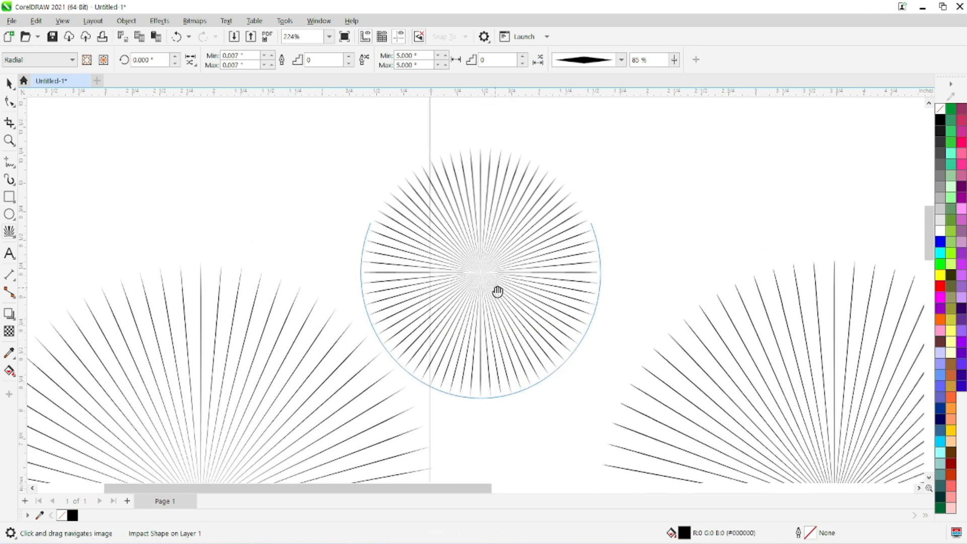
pyautogui.click(674, 59)
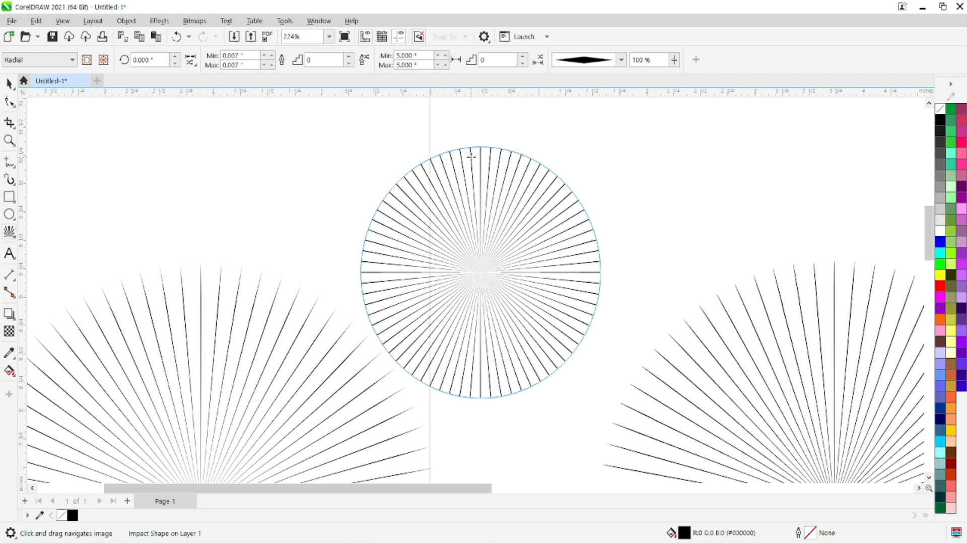
# Step: Draw a fourth radial impact shape about 2.1 inches across above the large one outside the page
pyautogui.click(347, 60)
pyautogui.write('3')
pyautogui.moveTo(201, 157); pyautogui.dragTo(277, 247)
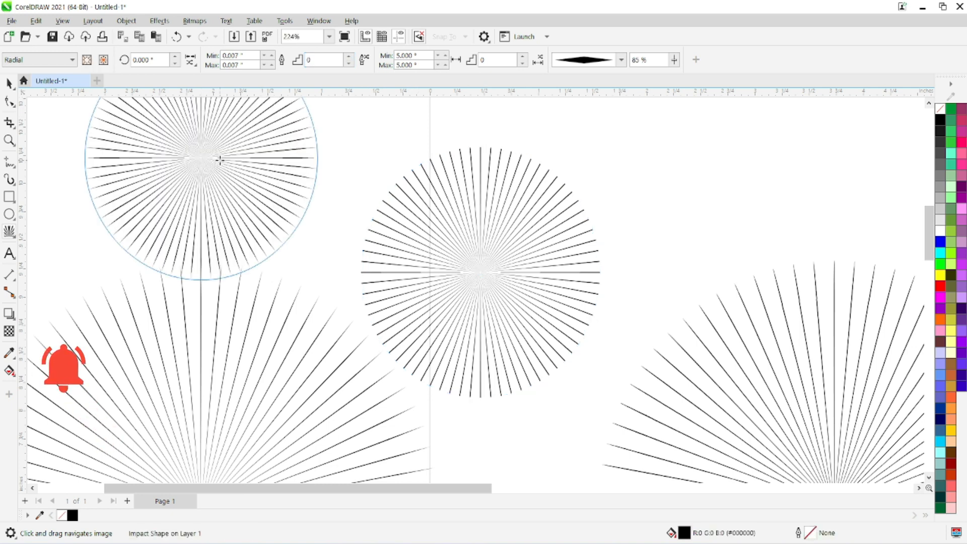
pyautogui.moveTo(219, 160); pyautogui.dragTo(366, 331)
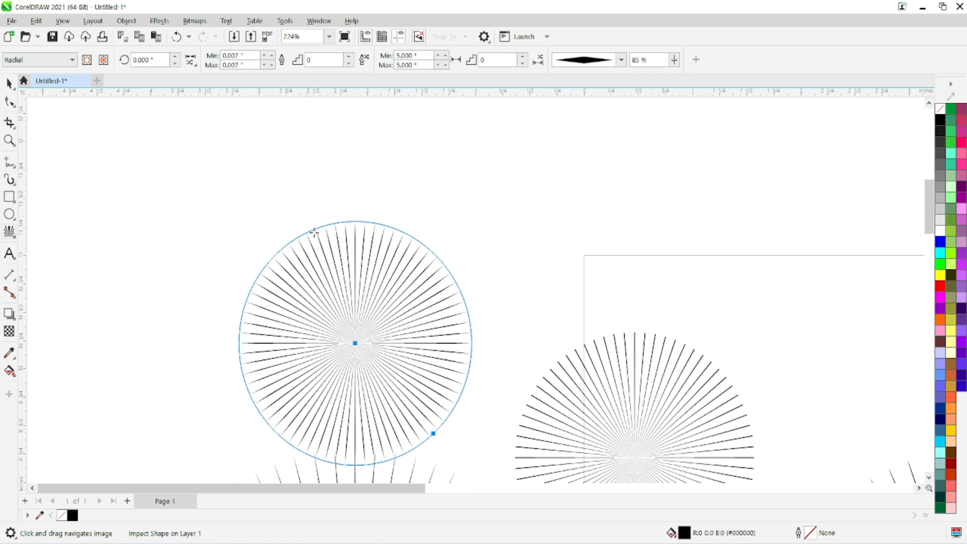
pyautogui.scroll(-3, 313, 229)
pyautogui.scroll(-2, 314, 234)
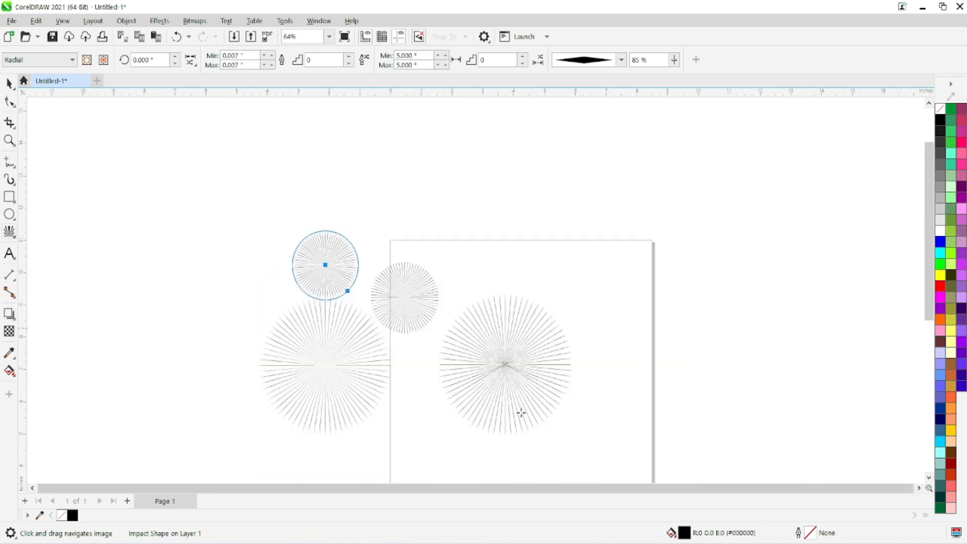
pyautogui.press('space')
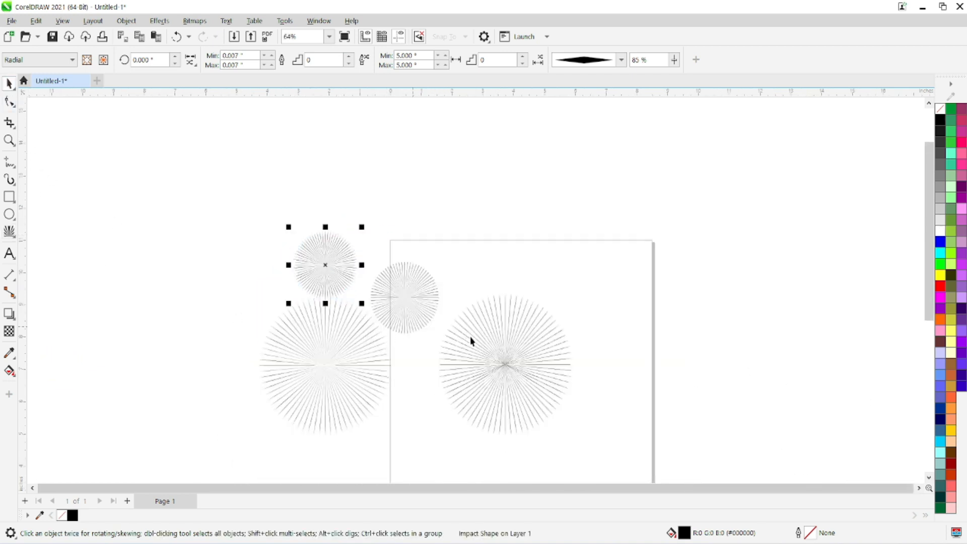
pyautogui.click(465, 367)
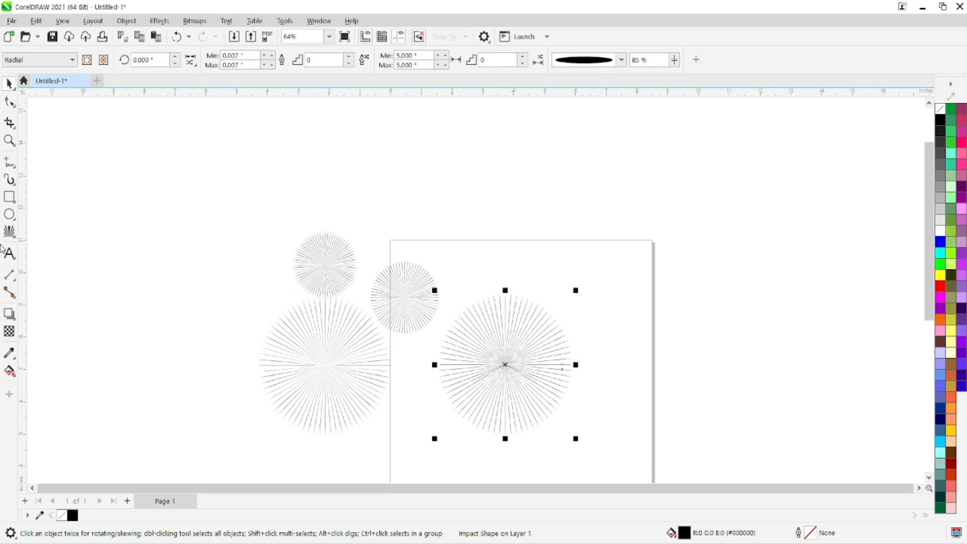
pyautogui.click(9, 232)
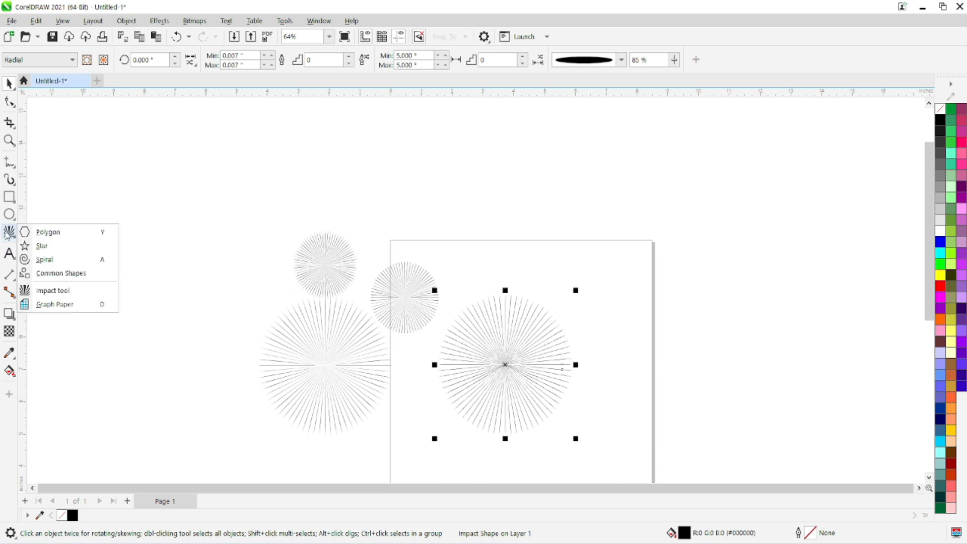
pyautogui.click(7, 83)
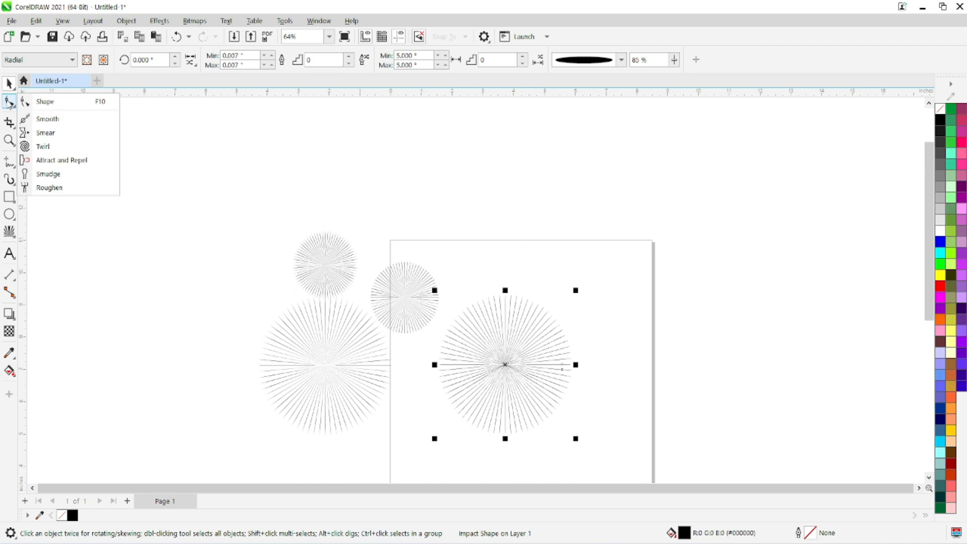
pyautogui.moveTo(9, 139)
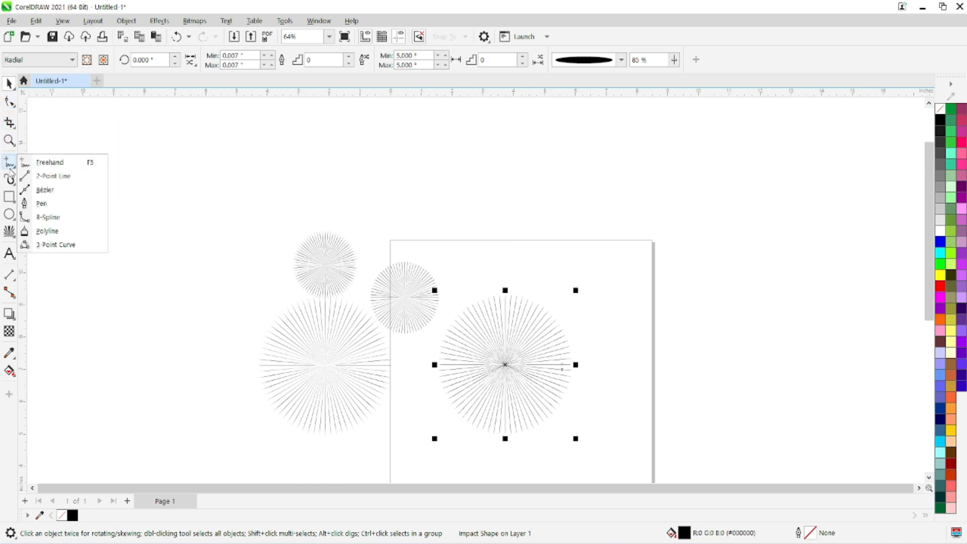
pyautogui.moveTo(12, 185)
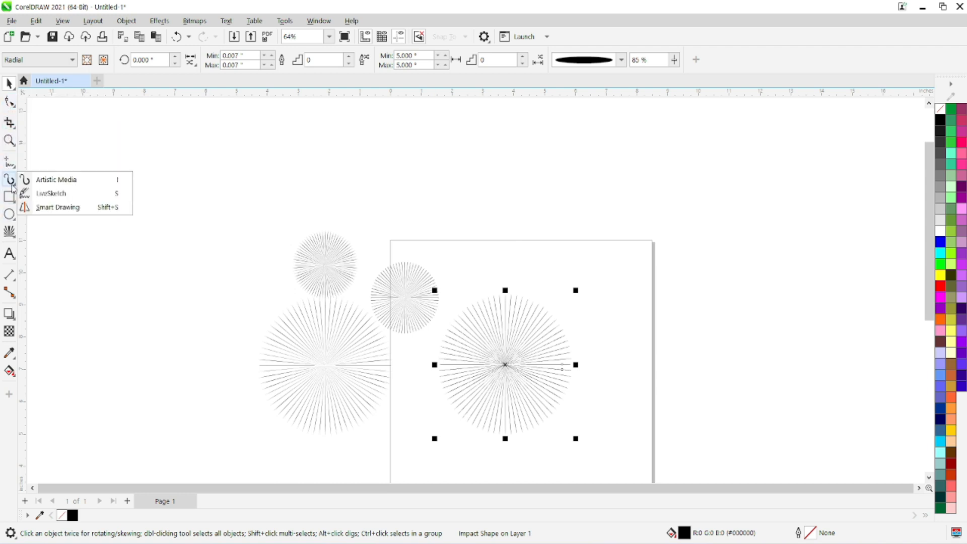
pyautogui.moveTo(13, 255)
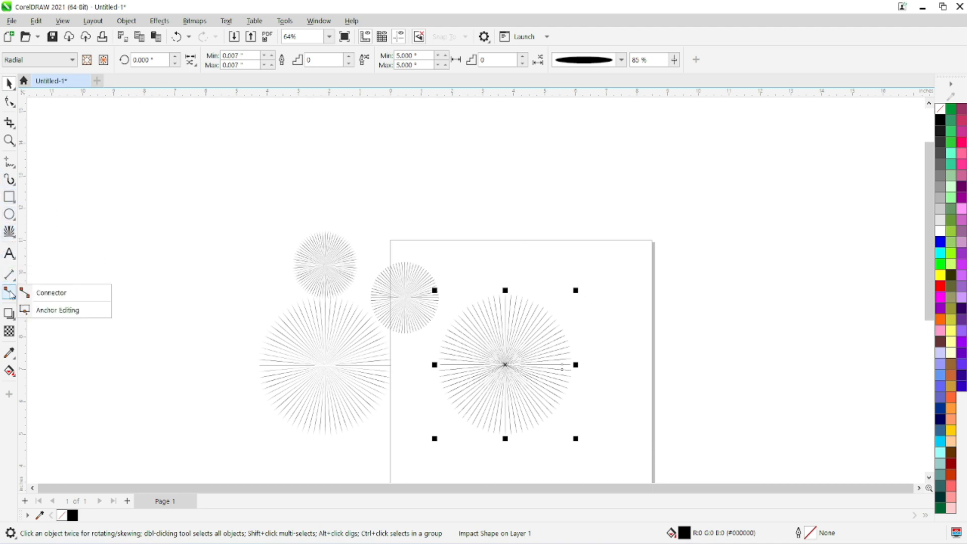
pyautogui.moveTo(15, 318)
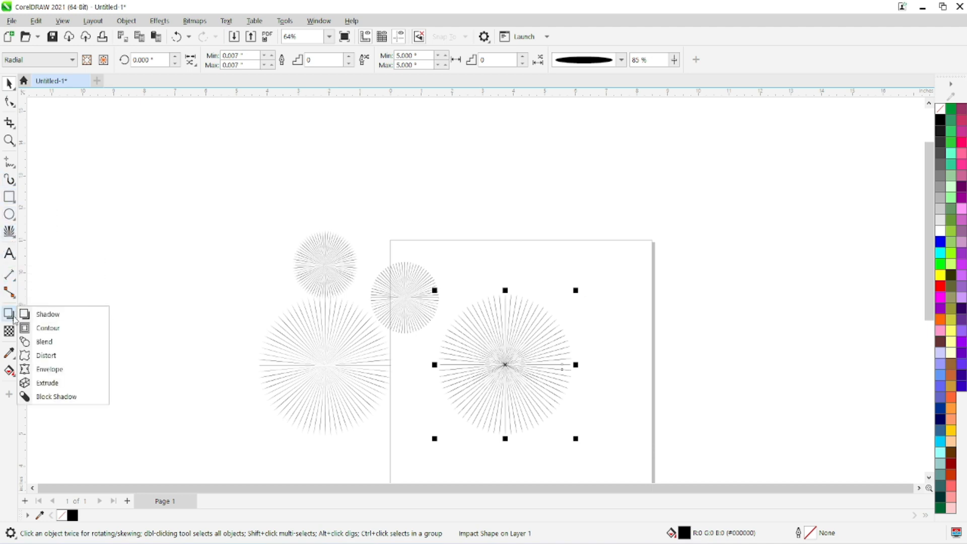
pyautogui.click(72, 370)
pyautogui.click(9, 84)
# Step: Draw a rectangle about 2.0 by 1.2 inches outside the page beside the impact shapes and fill it red
pyautogui.click(9, 197)
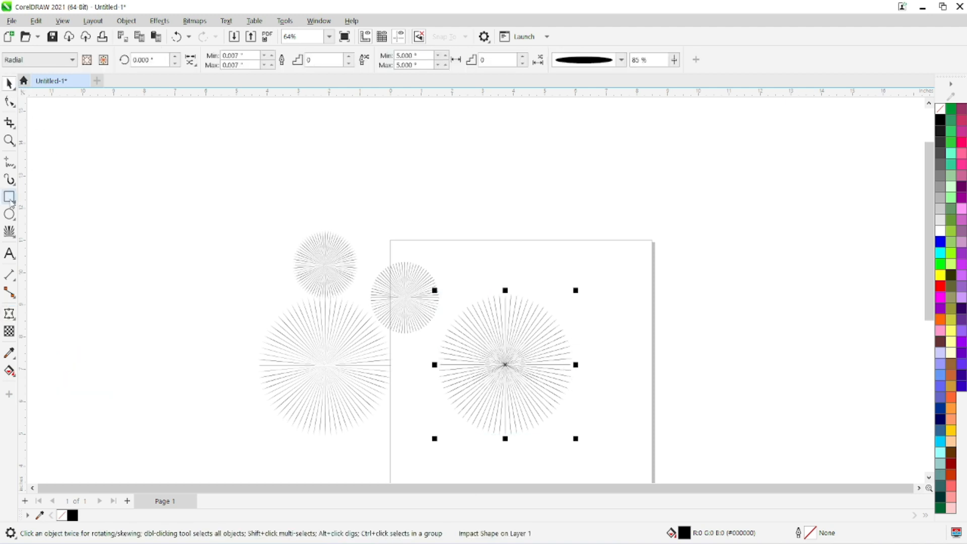
pyautogui.moveTo(157, 269); pyautogui.dragTo(218, 306)
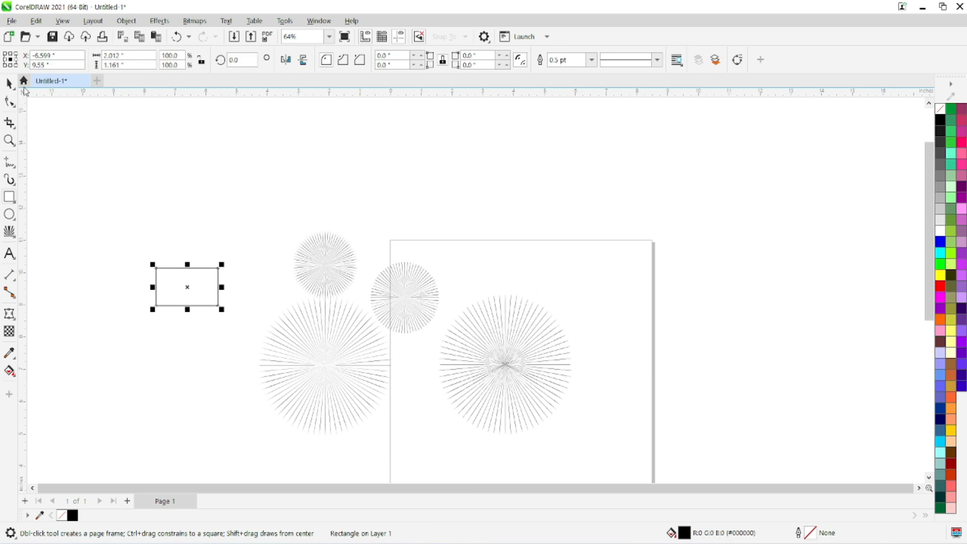
pyautogui.press('space')
pyautogui.click(939, 286)
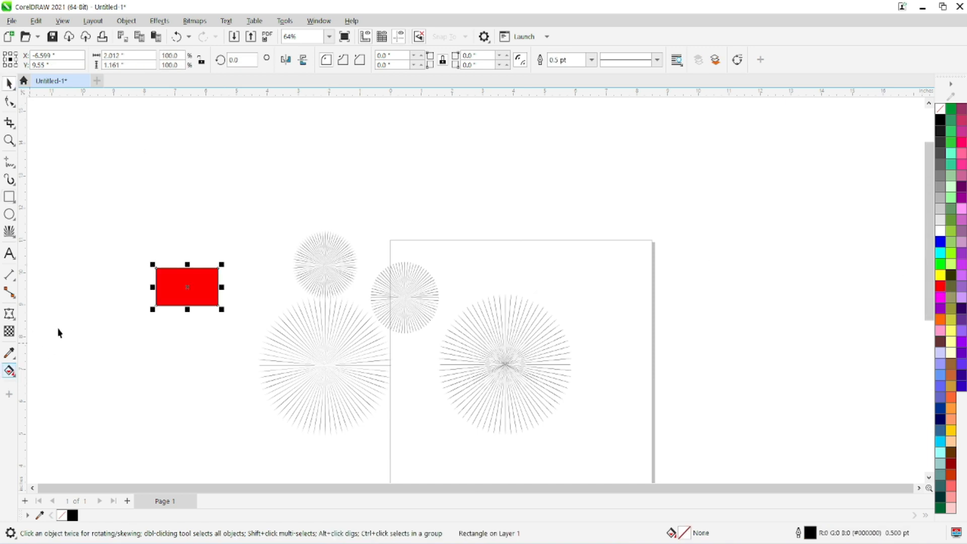
# Step: Add a block shadow to the red rectangle, about 0.38 inches deep at about 33 degrees up and to the right
pyautogui.scroll(3, 200, 307)
pyautogui.click(9, 313)
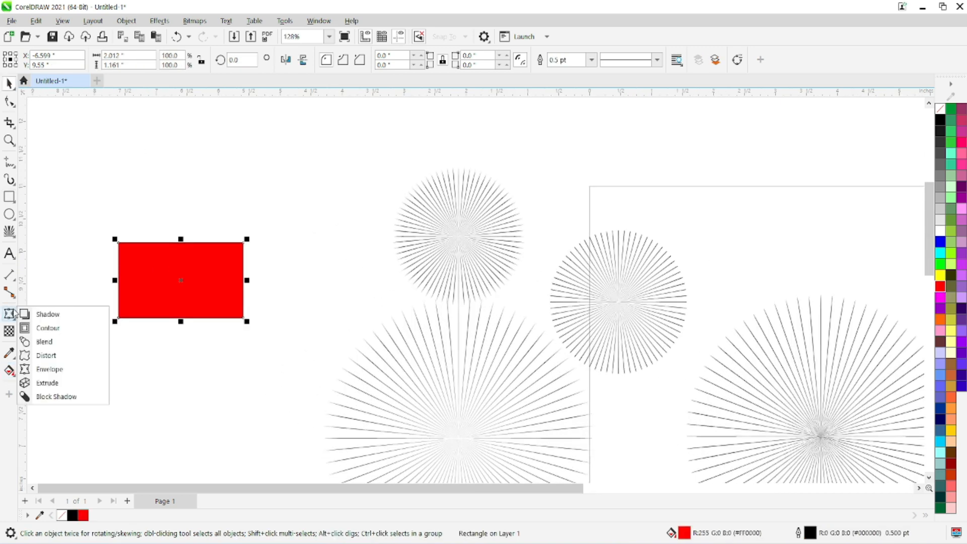
pyautogui.click(69, 398)
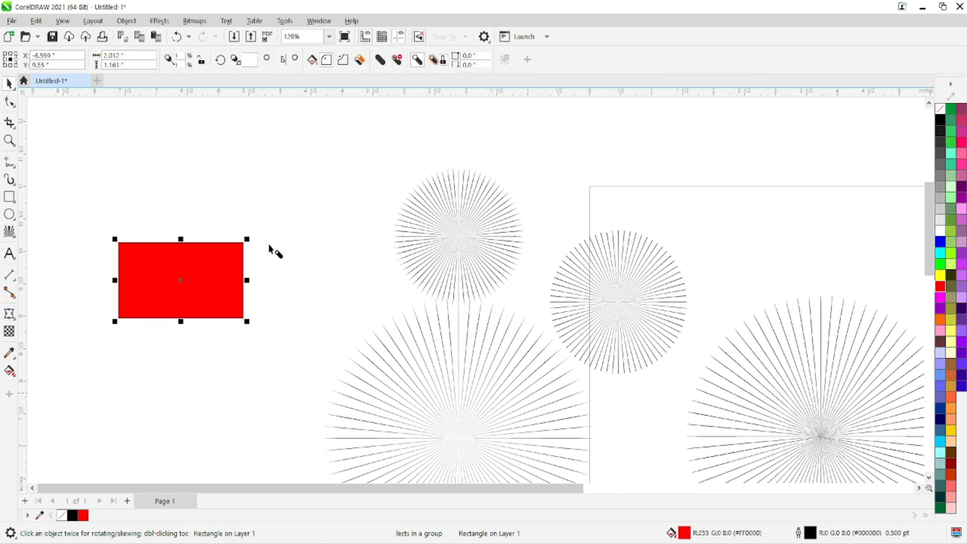
pyautogui.moveTo(222, 259); pyautogui.dragTo(201, 268)
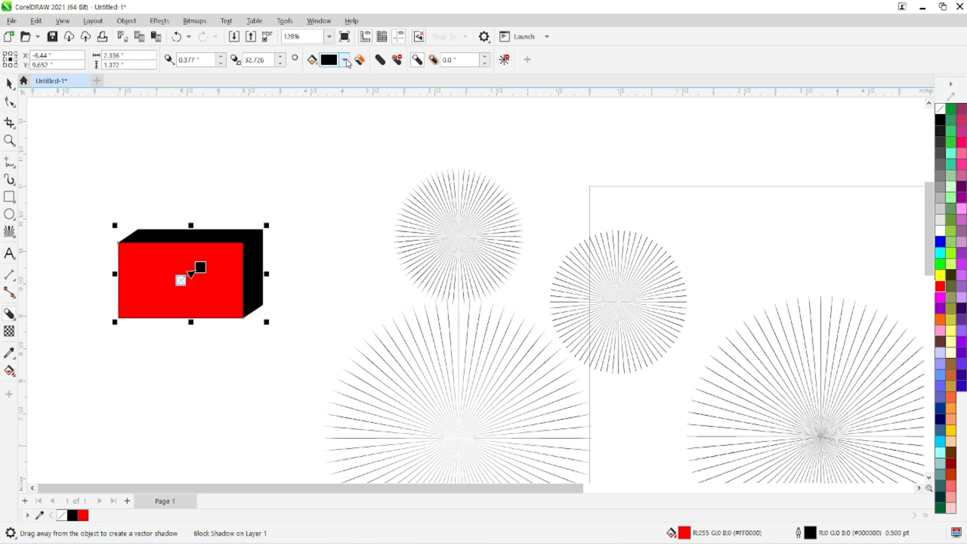
# Step: Change the rectangle's block shadow color to magenta
pyautogui.click(345, 60)
pyautogui.click(372, 216)
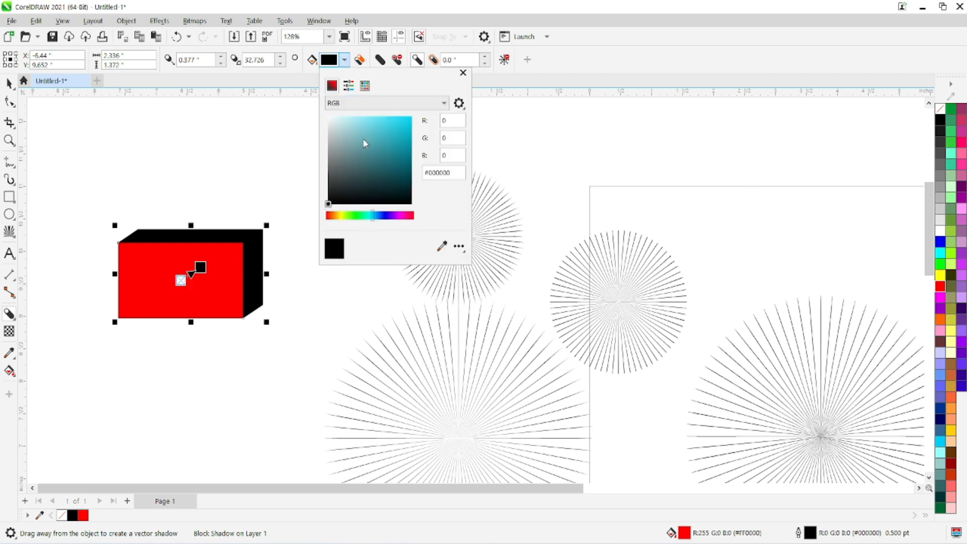
pyautogui.click(399, 116)
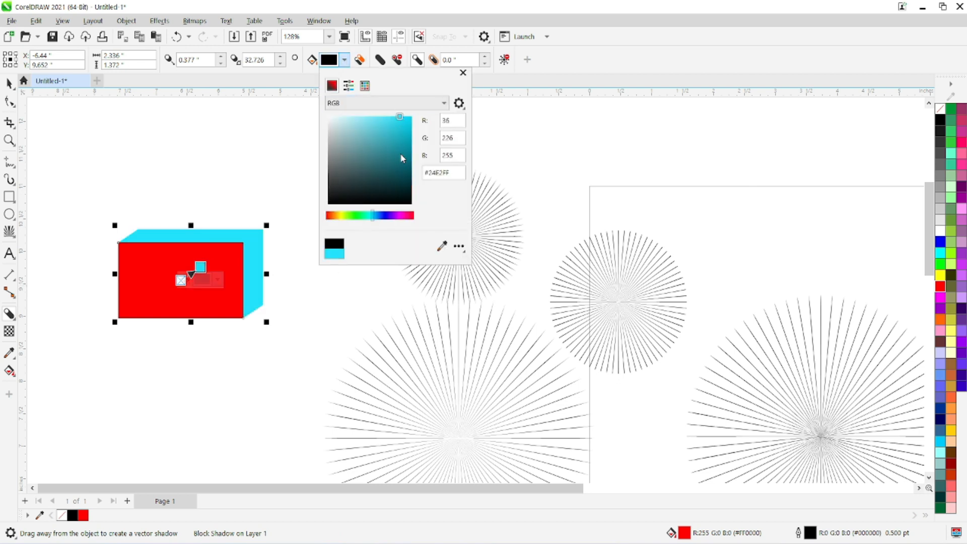
pyautogui.click(400, 216)
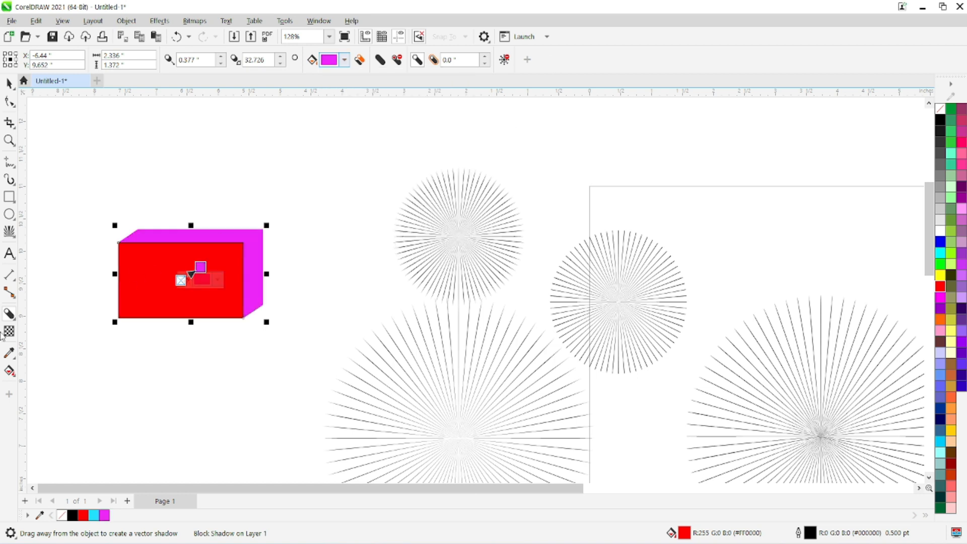
# Step: Add the artistic text "GOD" below the red rectangle
pyautogui.click(9, 253)
pyautogui.click(100, 434)
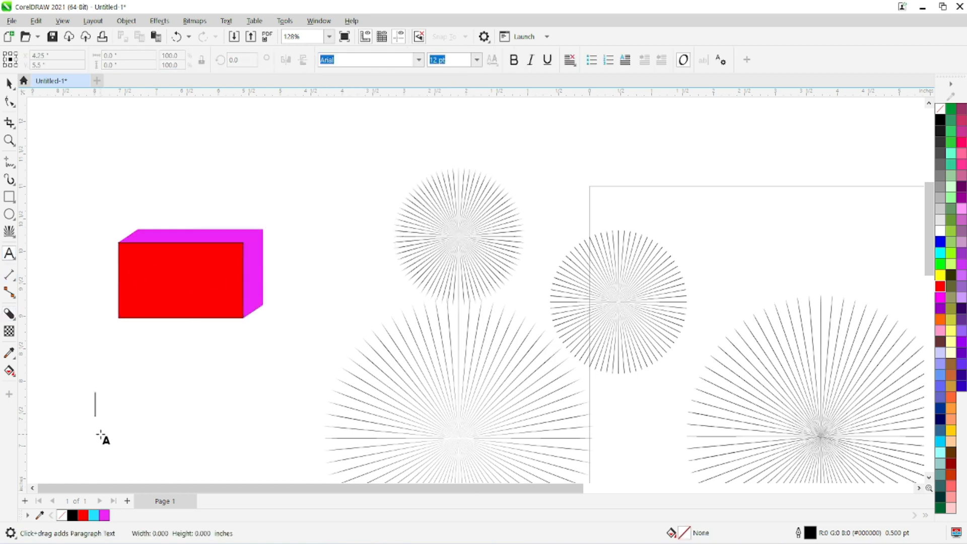
pyautogui.press('BackSpace')
pyautogui.press('BackSpace')
pyautogui.press('BackSpace')
pyautogui.write('GOD')
pyautogui.press('Escape')
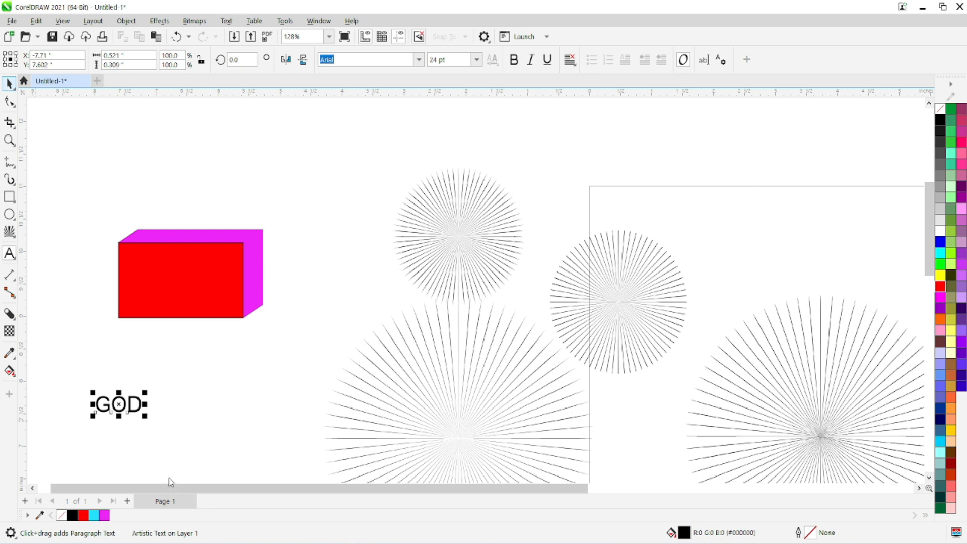
# Step: Enlarge the "GOD" text to about 2.8 inches wide and shift the rectangle and the text upward
pyautogui.moveTo(146, 393); pyautogui.dragTo(277, 344)
pyautogui.click(156, 283)
pyautogui.moveTo(155, 282); pyautogui.dragTo(147, 180)
pyautogui.moveTo(181, 360); pyautogui.dragTo(176, 333)
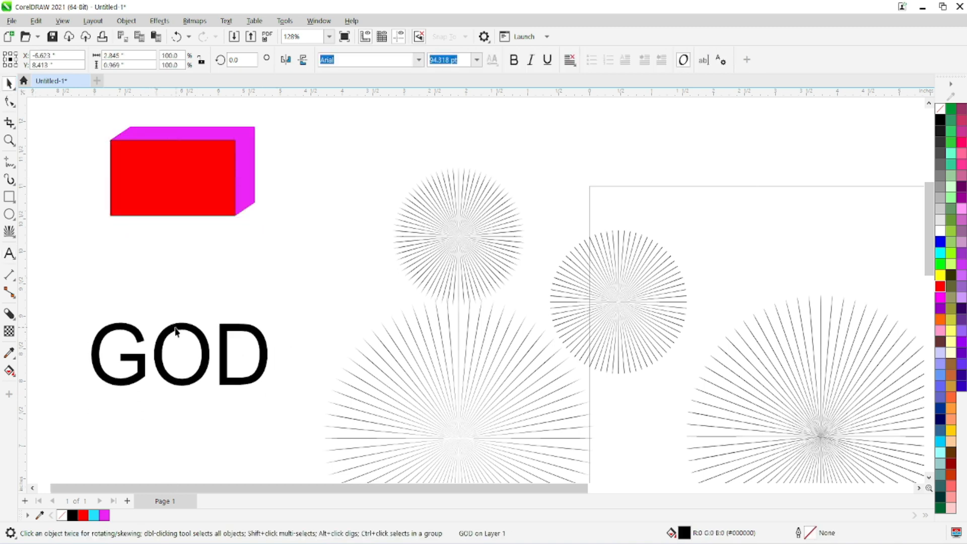
# Step: Set the "GOD" text's font to Arial Black and fill it red
pyautogui.click(419, 60)
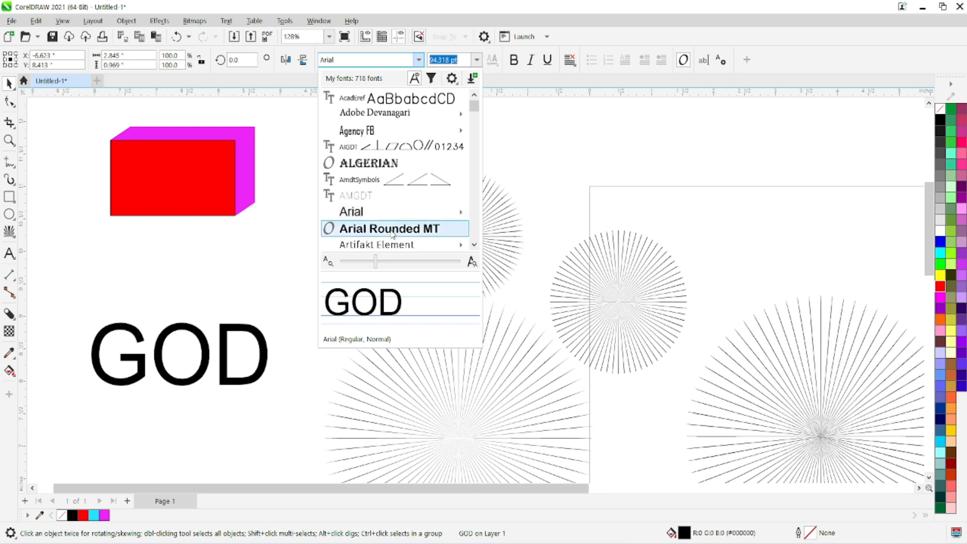
pyautogui.moveTo(459, 212)
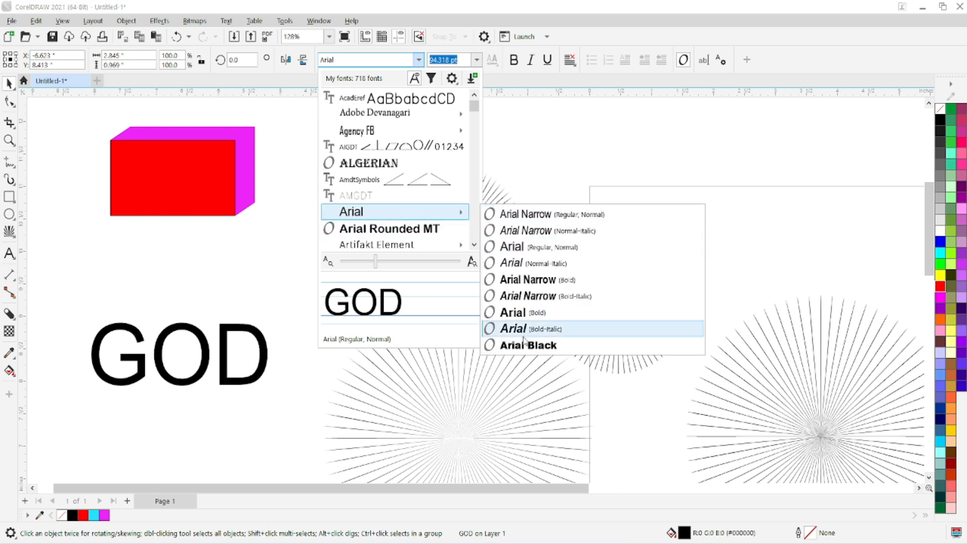
pyautogui.click(524, 345)
pyautogui.moveTo(198, 340); pyautogui.dragTo(201, 328)
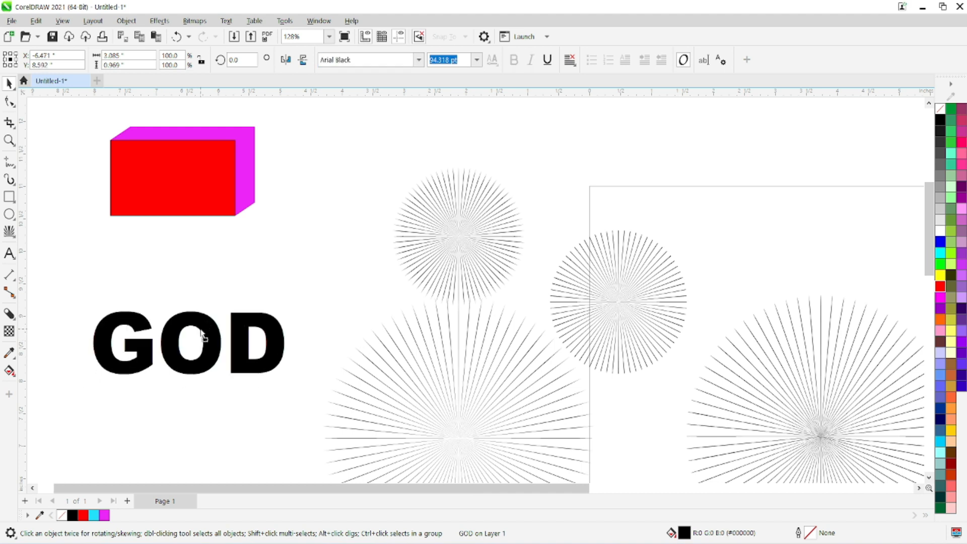
pyautogui.click(940, 242)
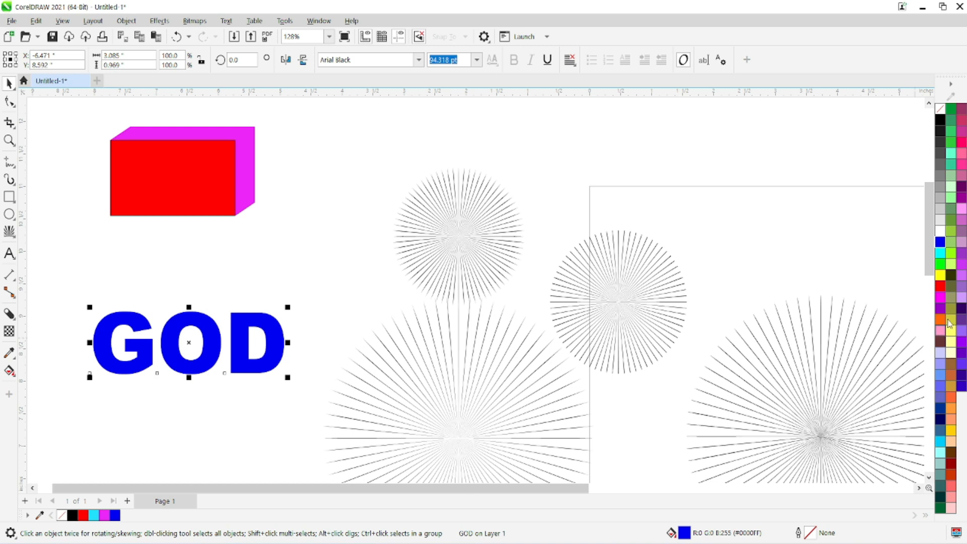
pyautogui.click(940, 287)
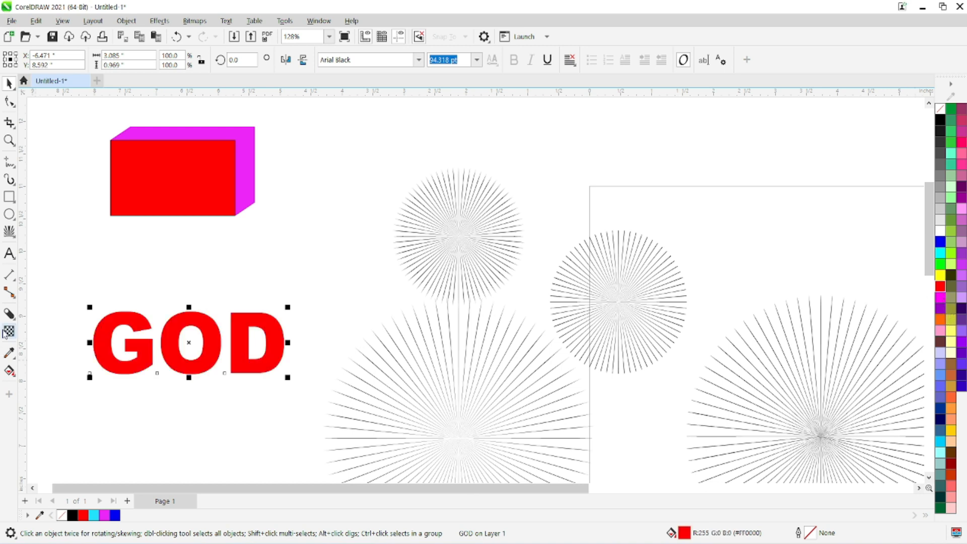
# Step: Add a black block shadow to the "GOD" text, about 0.22 inches deep at about 31 degrees up and to the right
pyautogui.click(9, 316)
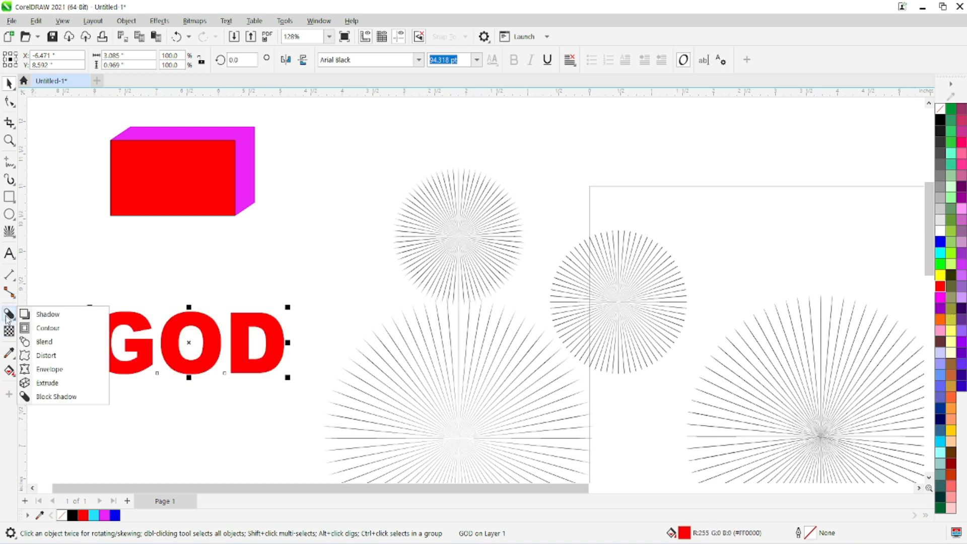
pyautogui.click(59, 398)
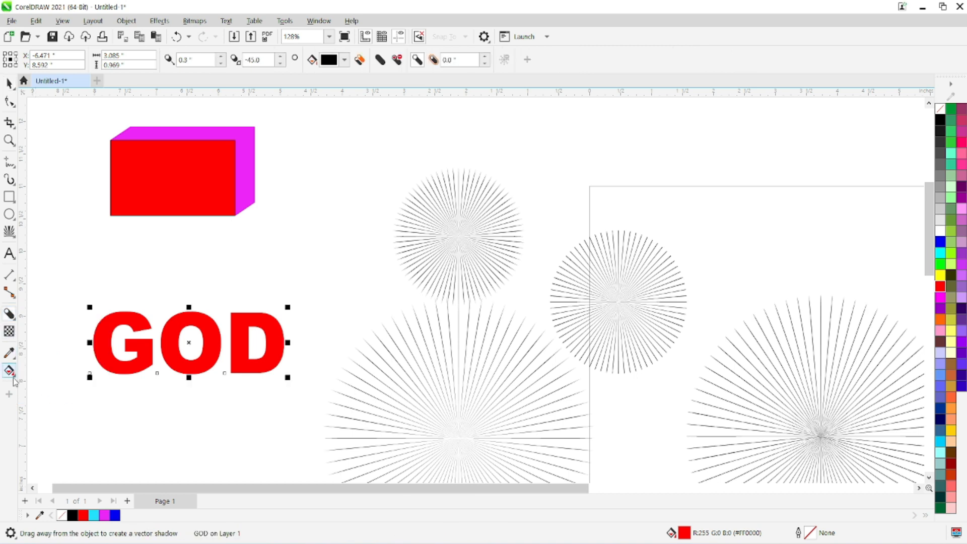
pyautogui.moveTo(206, 323)
pyautogui.mouseDown()
pyautogui.moveTo(216, 324)
pyautogui.moveTo(198, 336)
pyautogui.mouseUp()
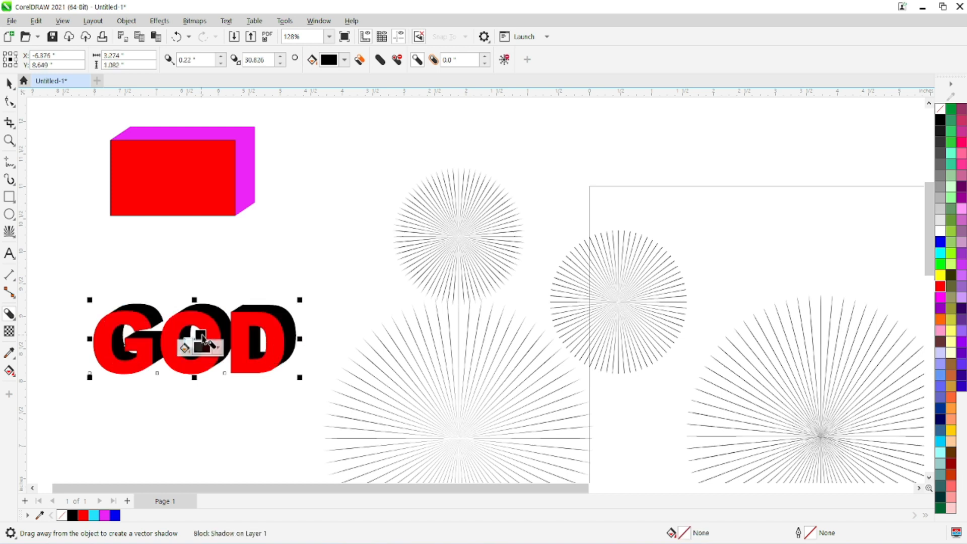
# Step: Move the "GOD" text with its block shadow about 0.33 inches left and 0.13 inches down
pyautogui.moveTo(238, 382); pyautogui.dragTo(381, 316)
pyautogui.scroll(1, 381, 316)
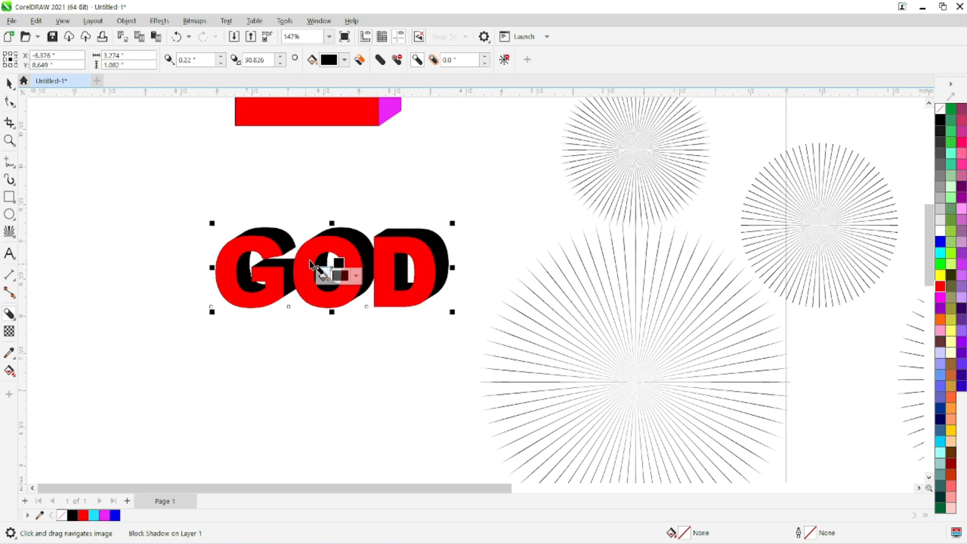
pyautogui.scroll(1, 352, 258)
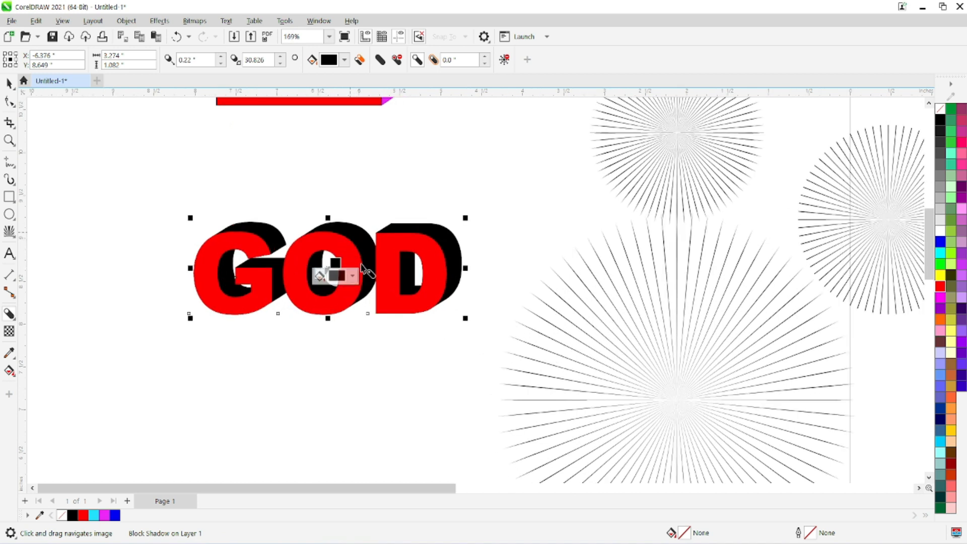
pyautogui.click(9, 83)
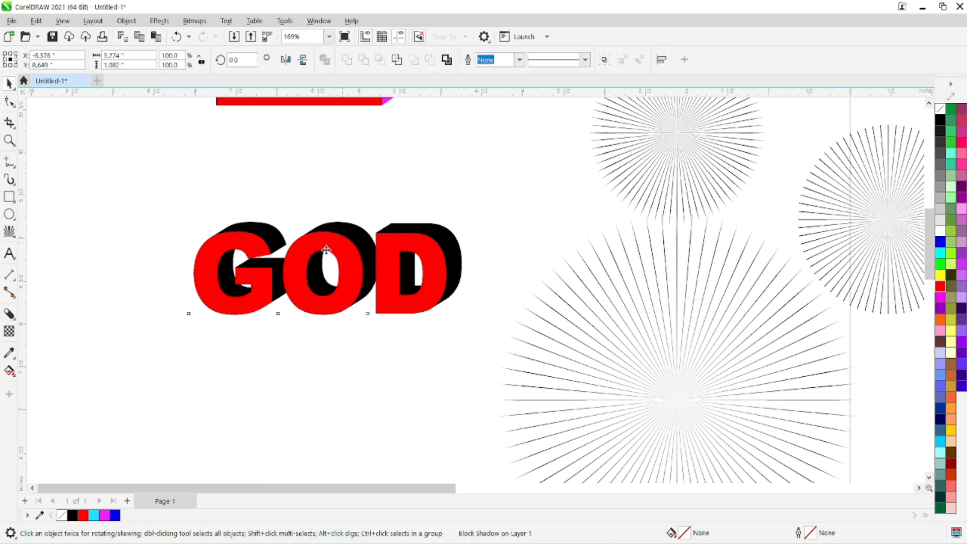
pyautogui.moveTo(346, 249); pyautogui.dragTo(319, 261)
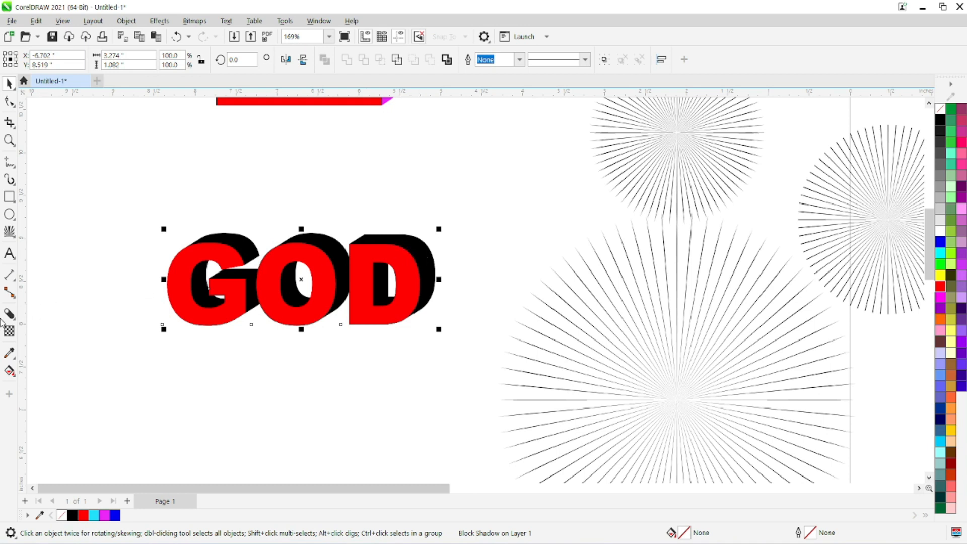
# Step: Make the "GOD" text's block shadow slightly deeper, extending further up and to the right, and deselect it
pyautogui.click(9, 315)
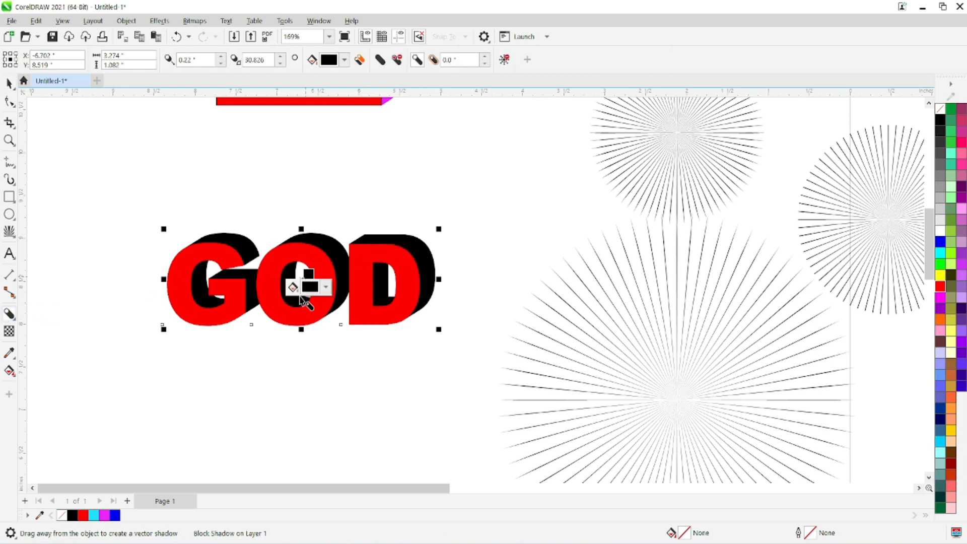
pyautogui.moveTo(308, 274); pyautogui.dragTo(313, 273)
pyautogui.press('space')
pyautogui.click(277, 332)
pyautogui.scroll(-1, 278, 332)
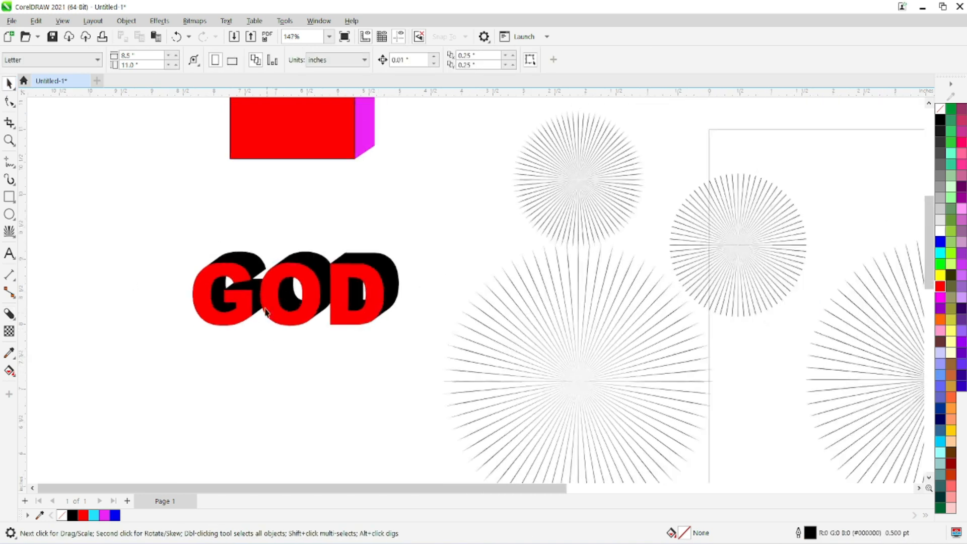
# Step: Draw two parallel diagonal freehand lines, each about 0.4 inches long, across the block shadow at the G's upper-right curve
pyautogui.scroll(3, 254, 250)
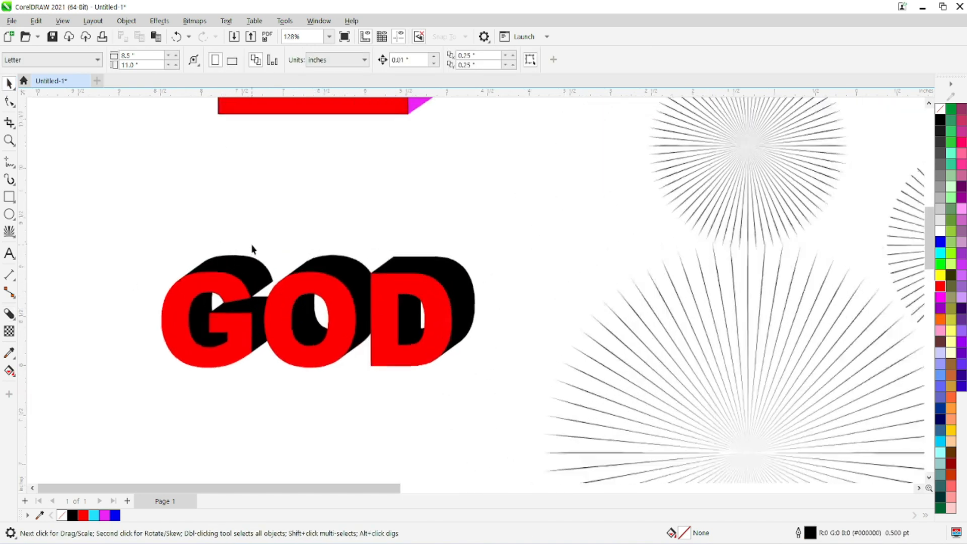
pyautogui.click(10, 162)
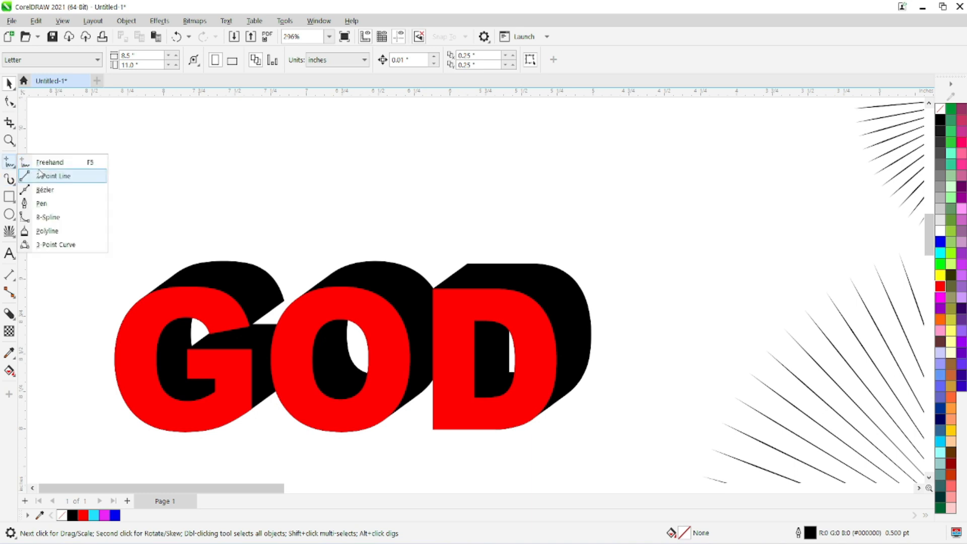
pyautogui.click(50, 162)
pyautogui.moveTo(241, 273); pyautogui.dragTo(201, 295)
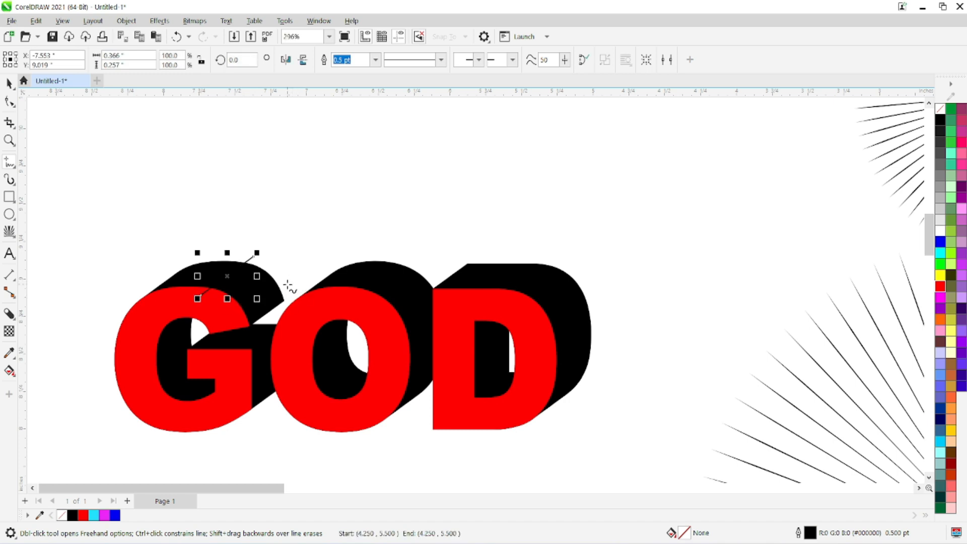
pyautogui.moveTo(283, 279); pyautogui.dragTo(236, 319)
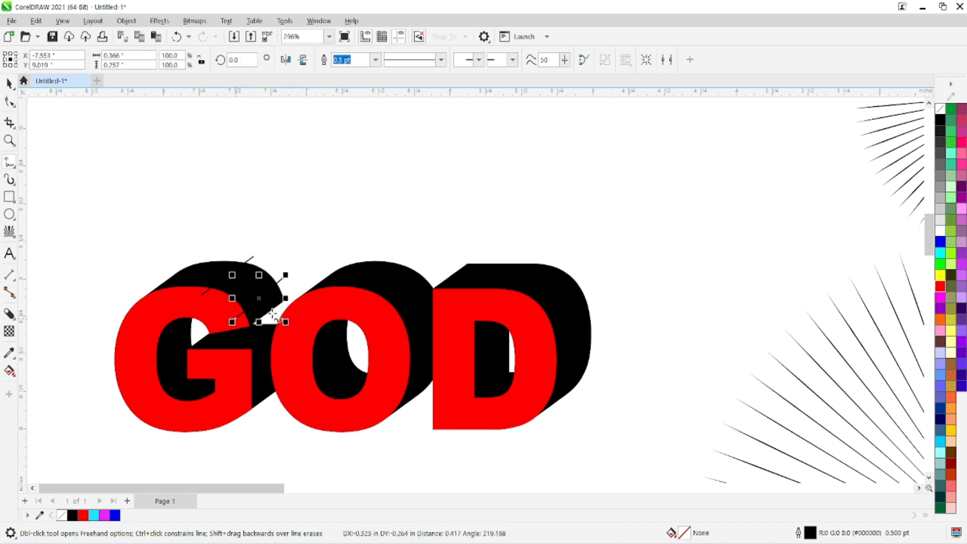
# Step: Draw two diagonal freehand lines across the block shadow at the upper-right curves of both the O and the D
pyautogui.moveTo(386, 254); pyautogui.dragTo(337, 308)
pyautogui.moveTo(436, 272)
pyautogui.mouseDown()
pyautogui.moveTo(395, 318)
pyautogui.moveTo(392, 339)
pyautogui.mouseUp()
pyautogui.moveTo(536, 256); pyautogui.dragTo(500, 298)
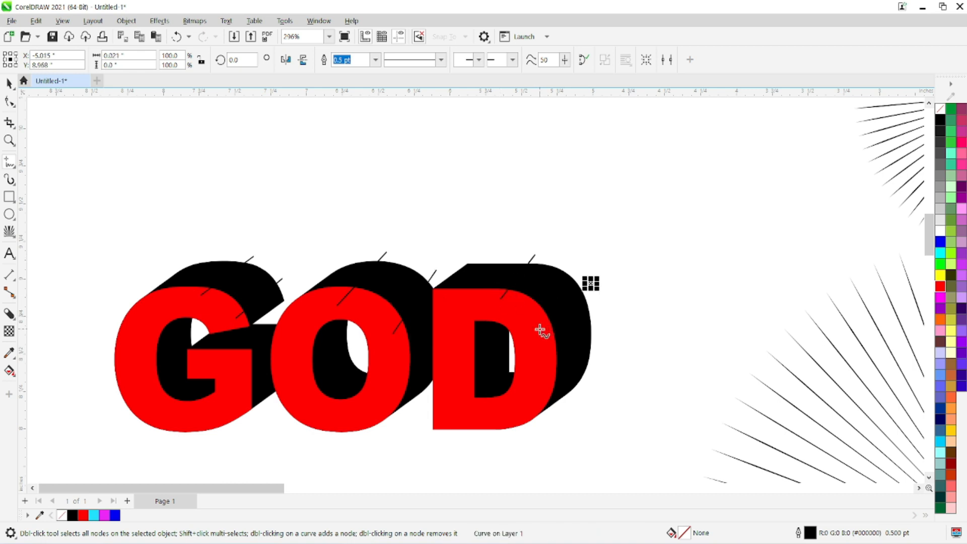
pyautogui.press('Escape')
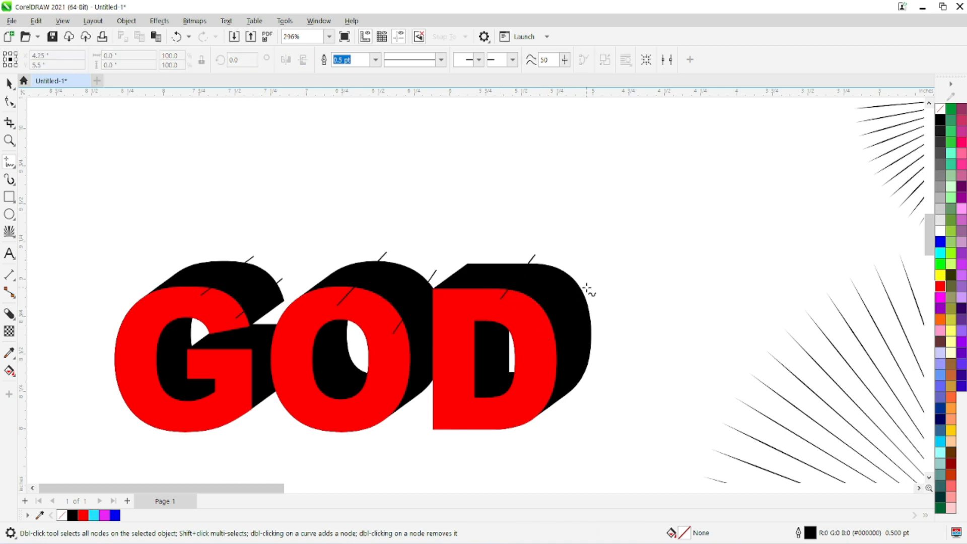
pyautogui.click(538, 332)
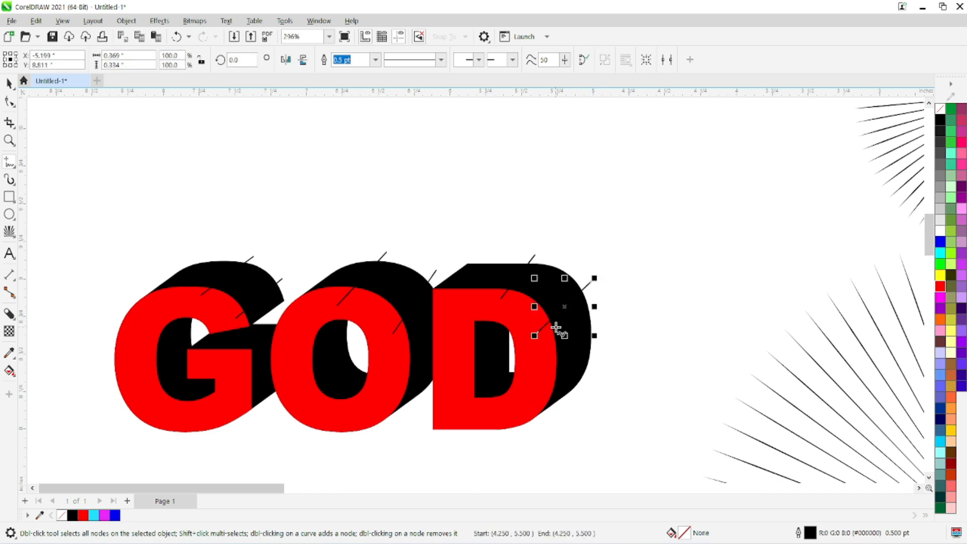
pyautogui.press('space')
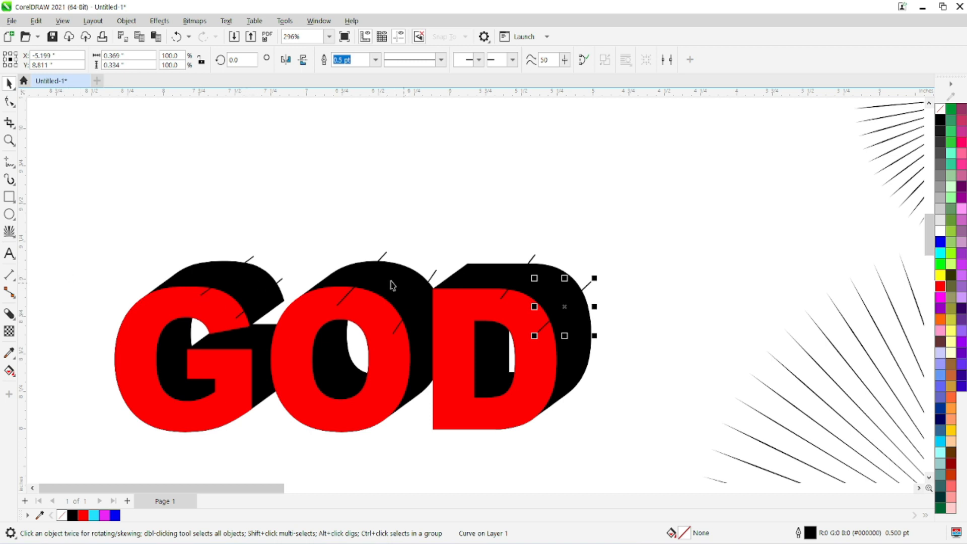
pyautogui.click(543, 229)
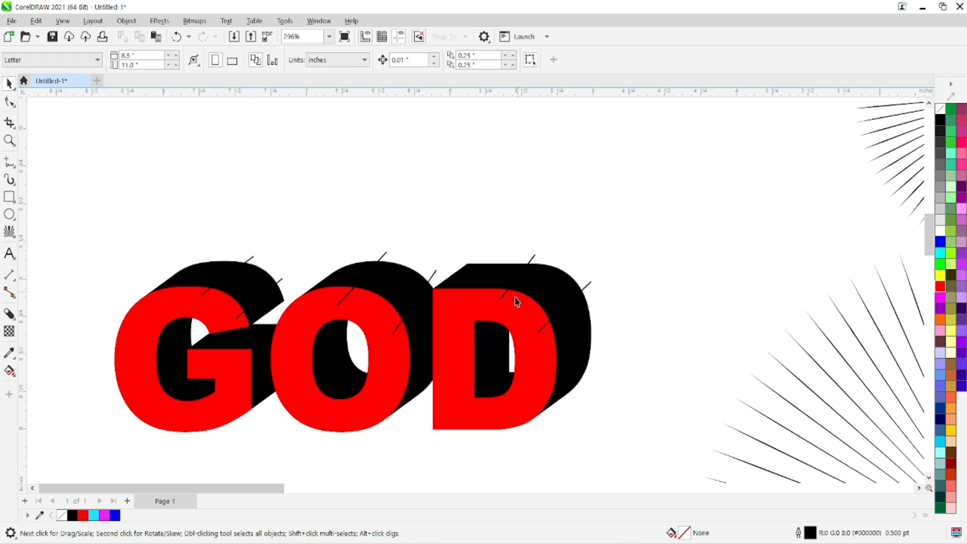
# Step: Smart Fill the shadow regions between each pair of lines on the G, O and D with blue and a 0.5 pt black outline
pyautogui.click(11, 372)
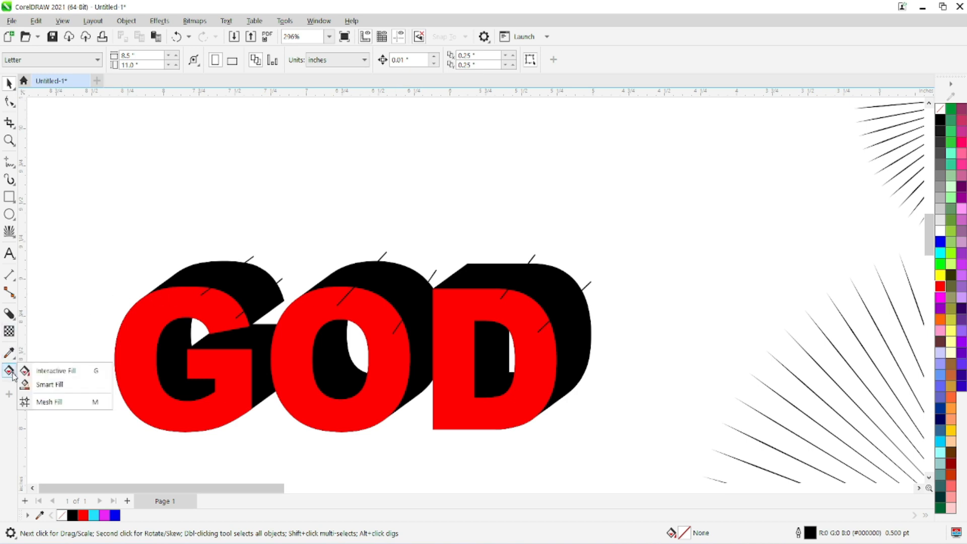
pyautogui.click(48, 385)
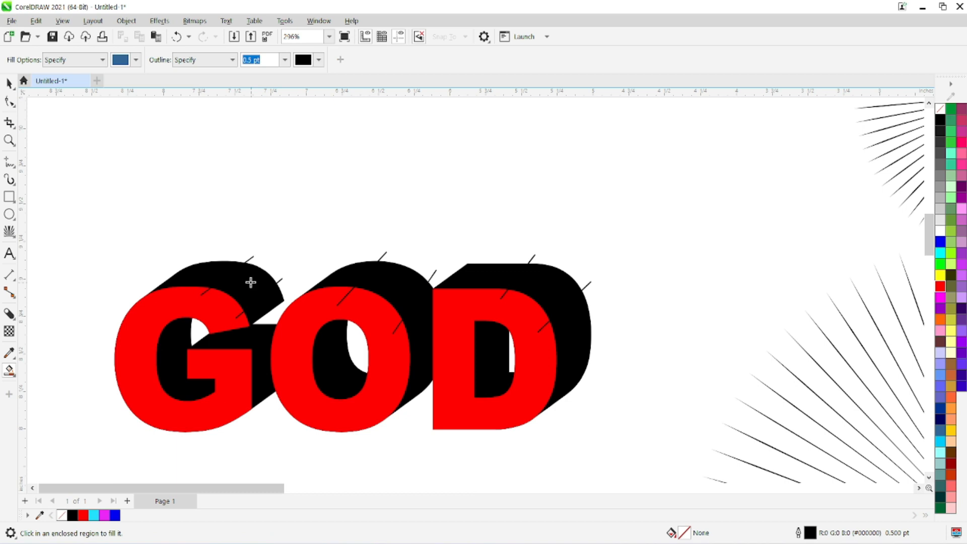
pyautogui.click(251, 281)
pyautogui.click(389, 286)
pyautogui.click(538, 305)
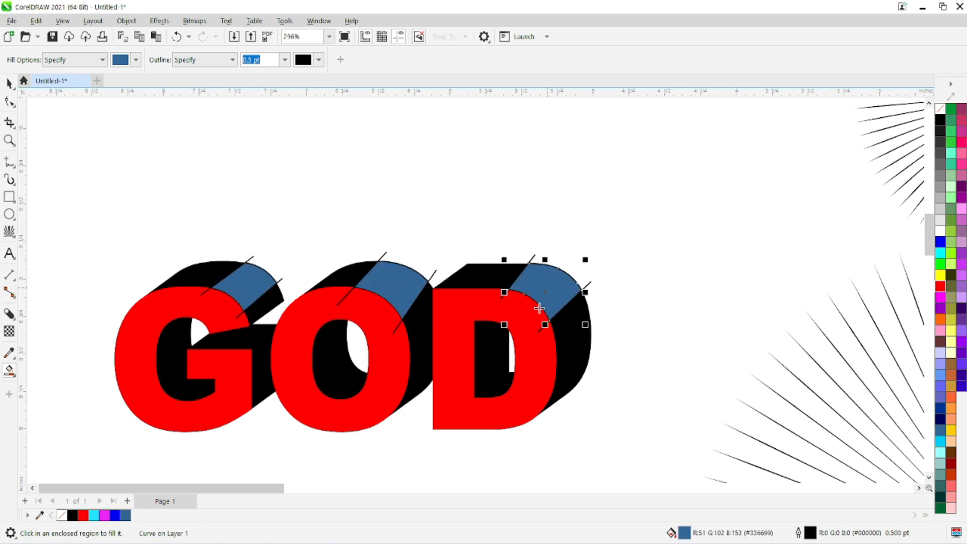
# Step: Delete the diagonal guide lines around the blue regions on the G, O and D
pyautogui.click(9, 84)
pyautogui.moveTo(144, 220); pyautogui.dragTo(258, 308)
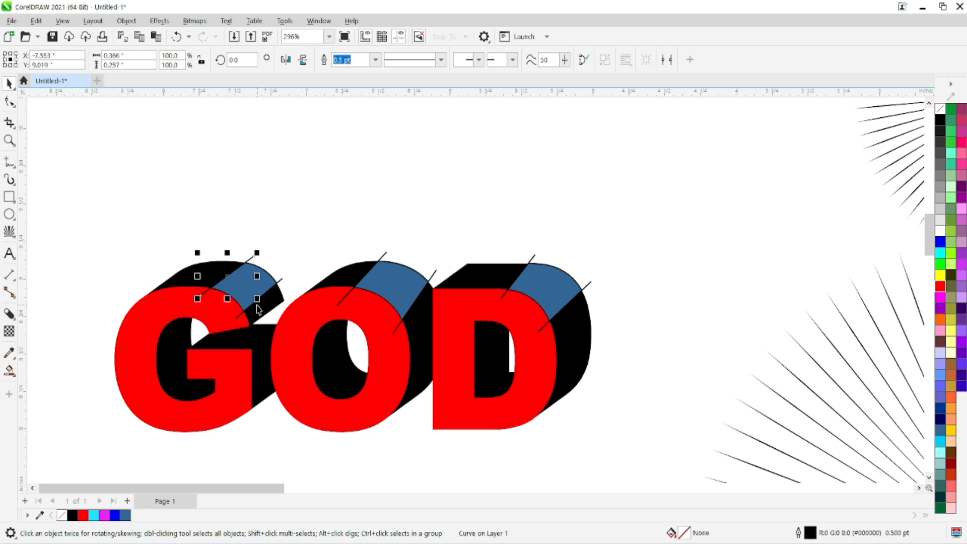
pyautogui.press('Delete')
pyautogui.click(281, 279)
pyautogui.press('Delete')
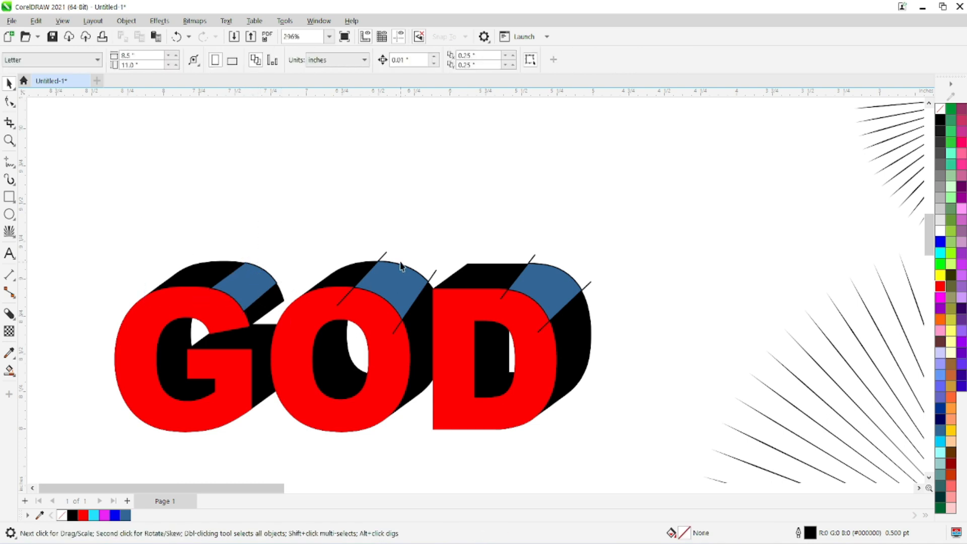
pyautogui.click(384, 257)
pyautogui.press('Delete')
pyautogui.click(535, 263)
pyautogui.press('Delete')
pyautogui.click(586, 289)
pyautogui.press('Delete')
# Step: Fill the three blue highlight shapes on the G, O and D with white and deselect them
pyautogui.click(550, 281)
pyautogui.keyDown('shift'); pyautogui.click(410, 285); pyautogui.keyUp('shift')
pyautogui.keyDown('shift'); pyautogui.click(239, 279); pyautogui.keyUp('shift')
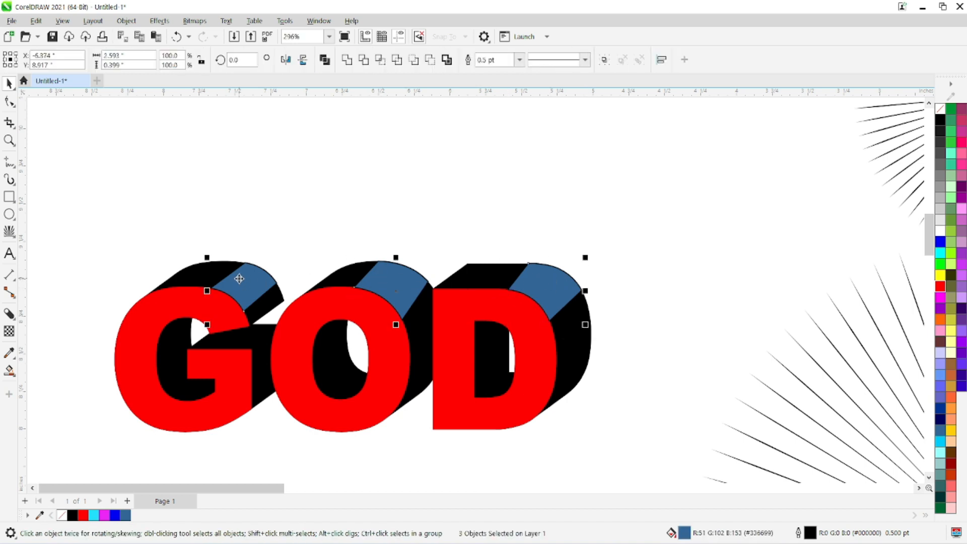
pyautogui.click(940, 231)
pyautogui.click(557, 171)
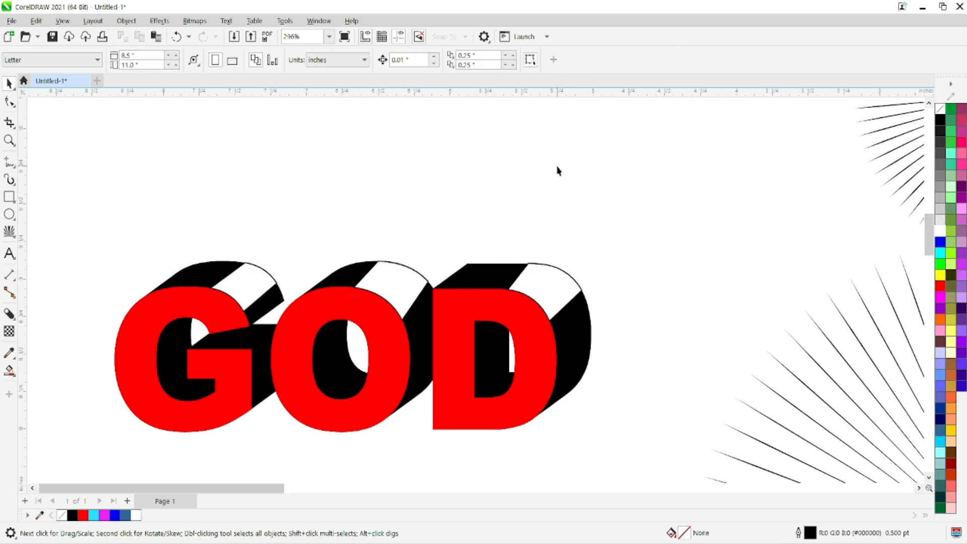
# Step: Convert the G's white highlight shape to a 300 dpi RGB Color (24 bit) bitmap with anti-aliasing and a transparent background
pyautogui.scroll(-3, 508, 166)
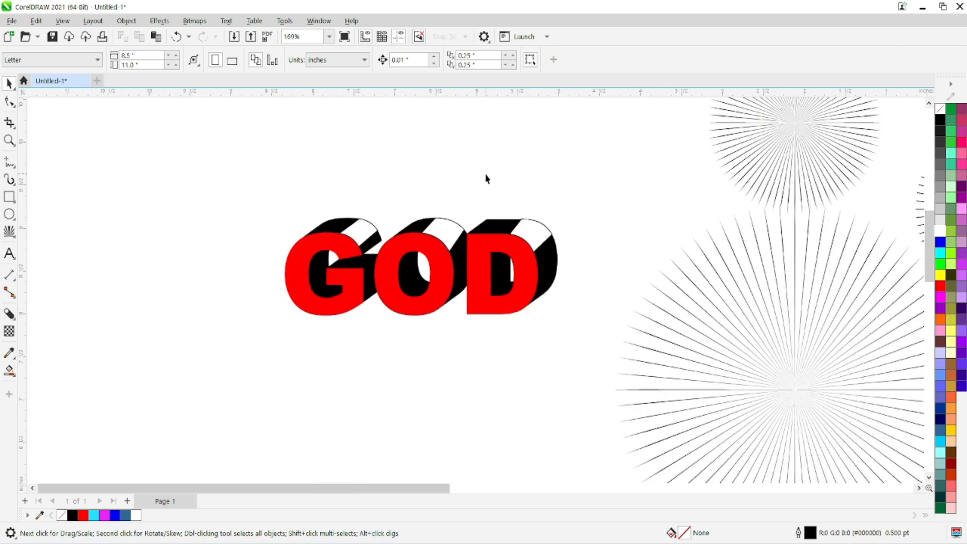
pyautogui.scroll(2, 461, 204)
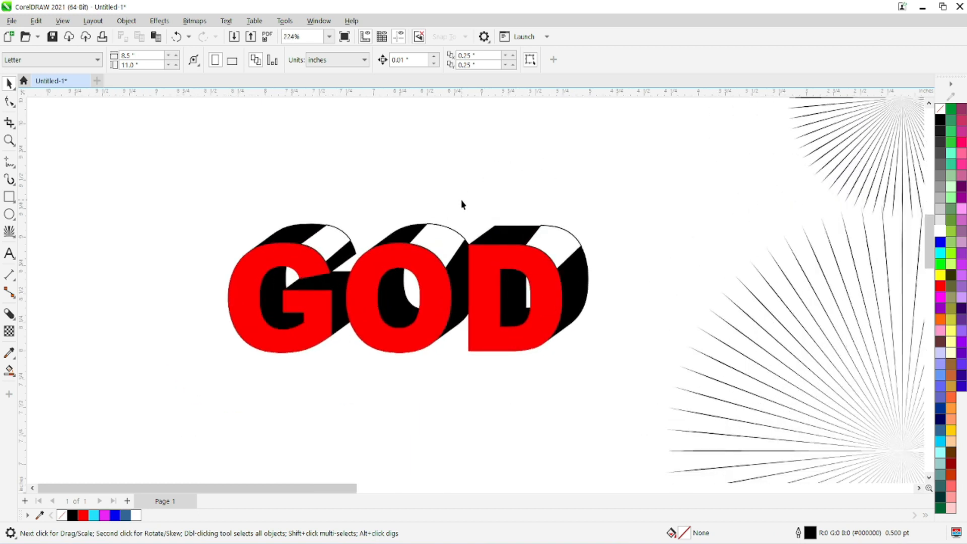
pyautogui.scroll(1, 447, 217)
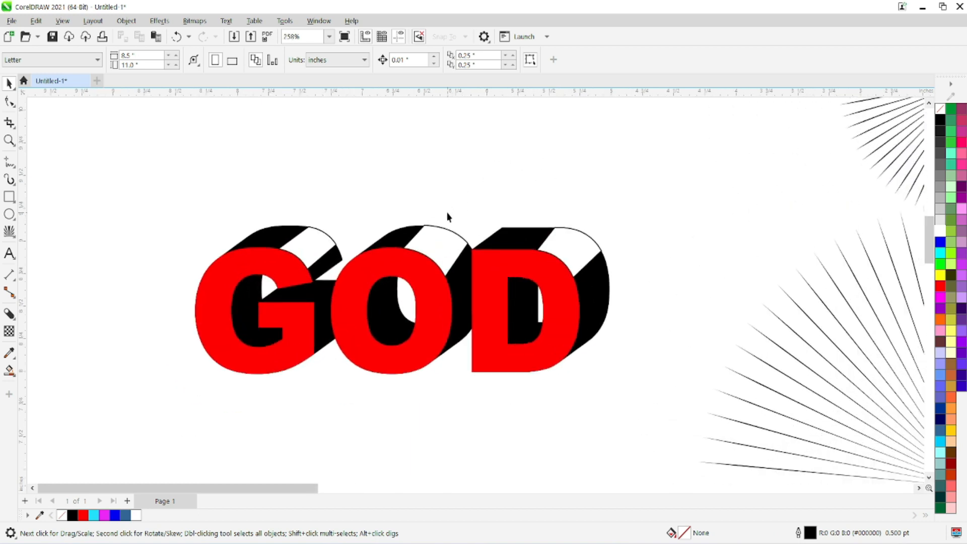
pyautogui.click(309, 243)
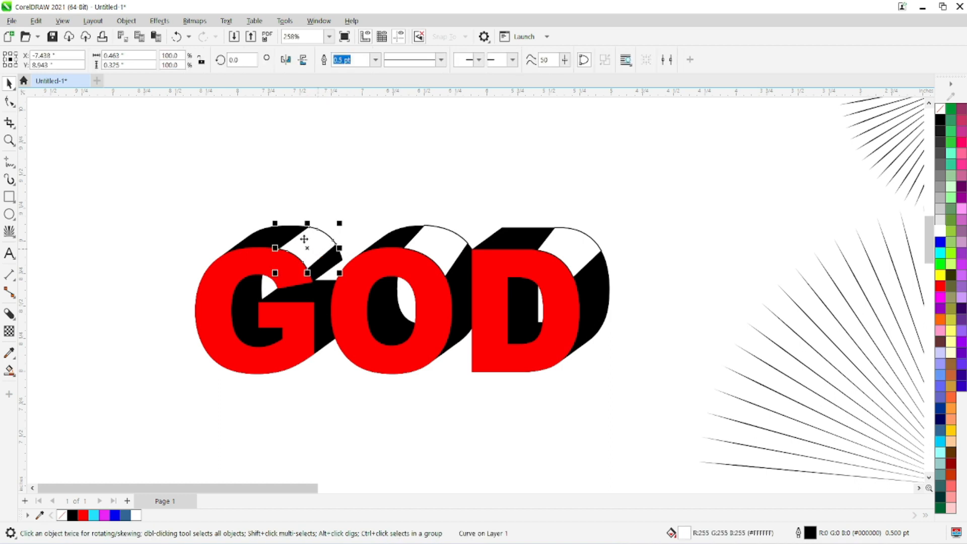
pyautogui.click(194, 22)
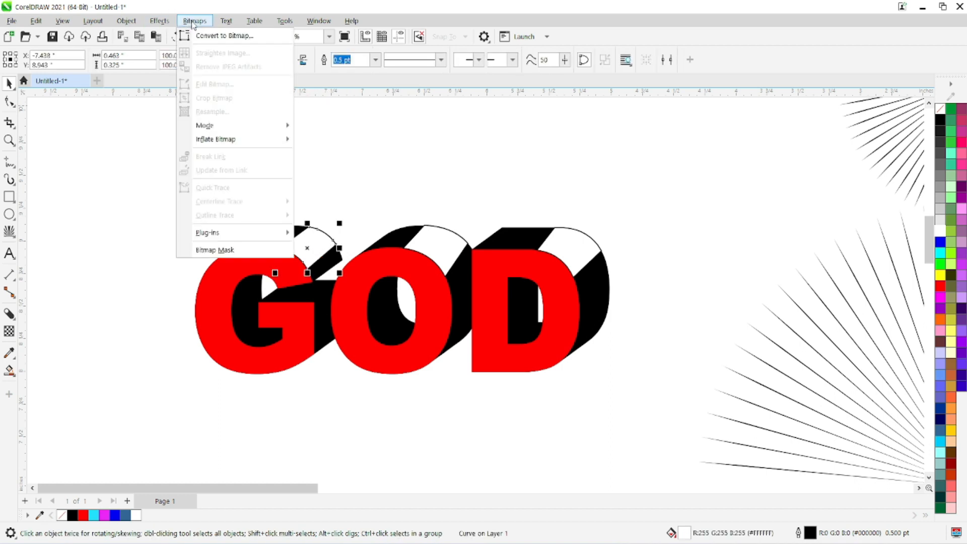
pyautogui.click(211, 36)
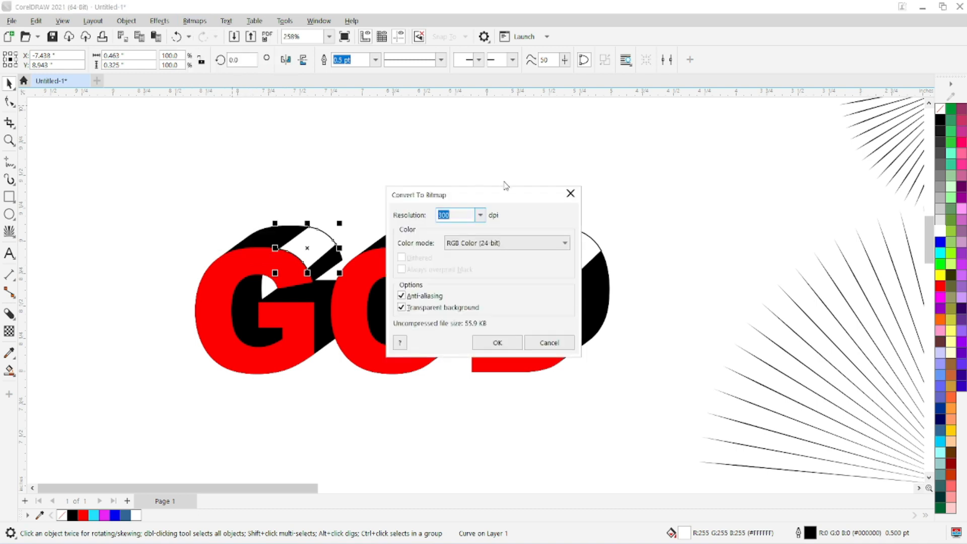
pyautogui.click(499, 344)
pyautogui.scroll(2, 325, 233)
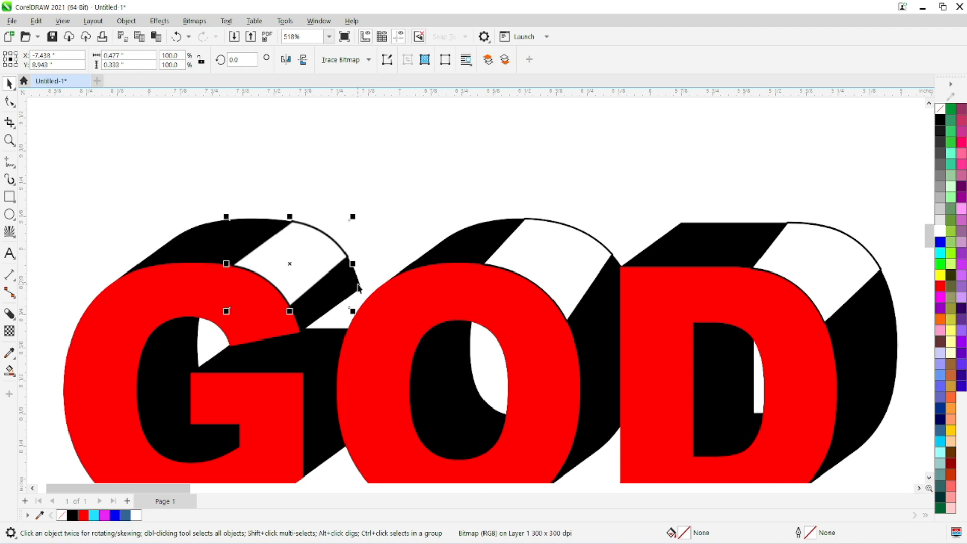
# Step: Undo the bitmap conversion of the G's white highlight shape and leave the shape in its original place
pyautogui.hotkey('ctrl', 'z')
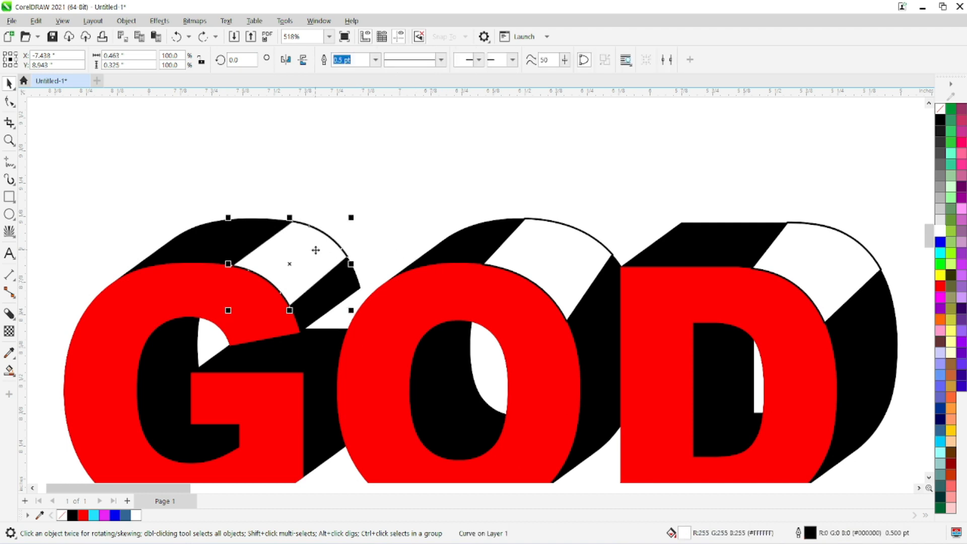
pyautogui.moveTo(316, 250); pyautogui.dragTo(391, 155)
pyautogui.hotkey('ctrl', 'z')
# Step: Remove the black outlines from the white highlight shapes on the G, O and D, and deselect them
pyautogui.rightClick(945, 109)
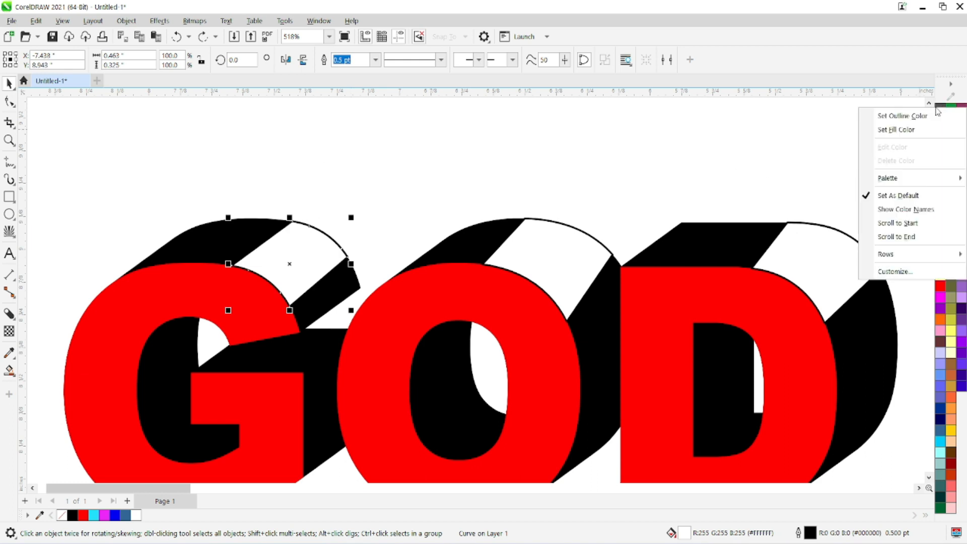
pyautogui.click(878, 130)
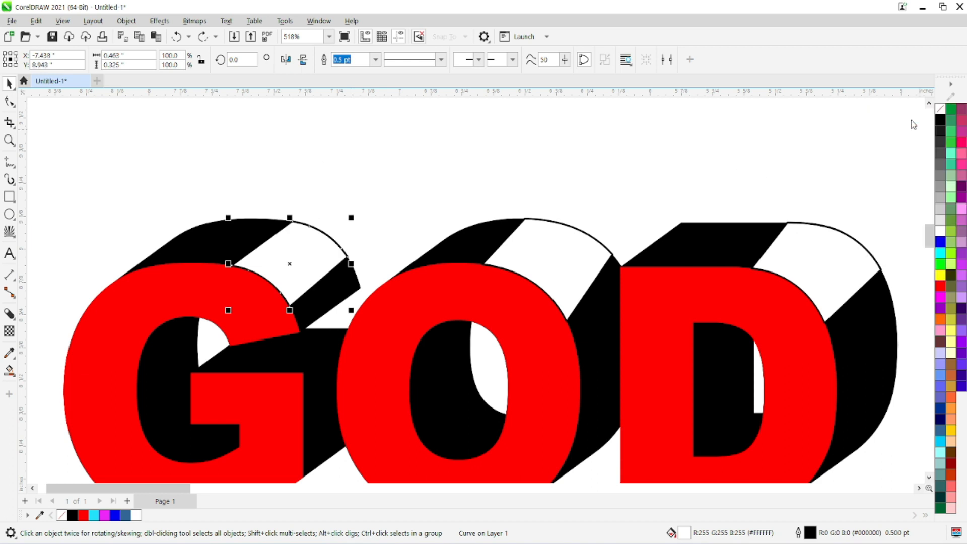
pyautogui.click(557, 241)
pyautogui.rightClick(939, 109)
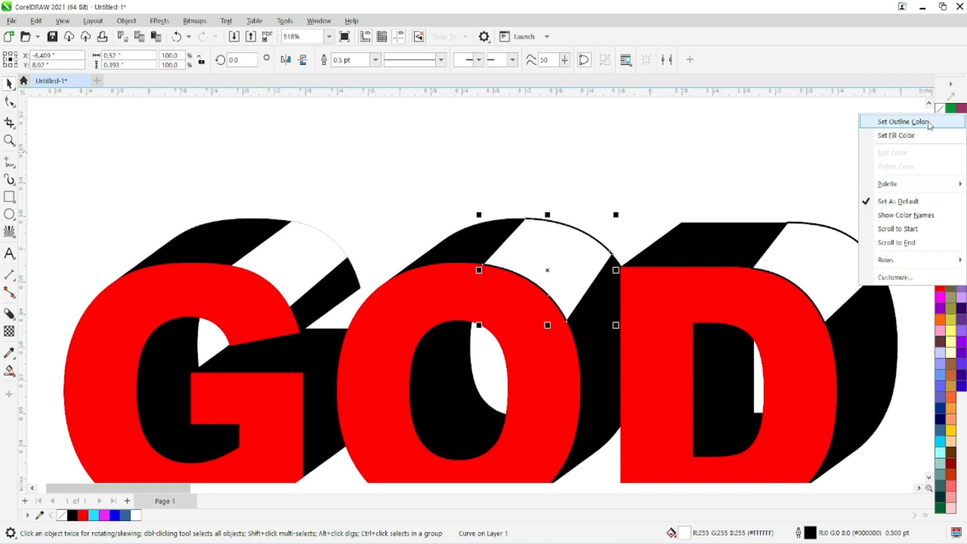
pyautogui.click(929, 124)
pyautogui.click(785, 242)
pyautogui.rightClick(937, 114)
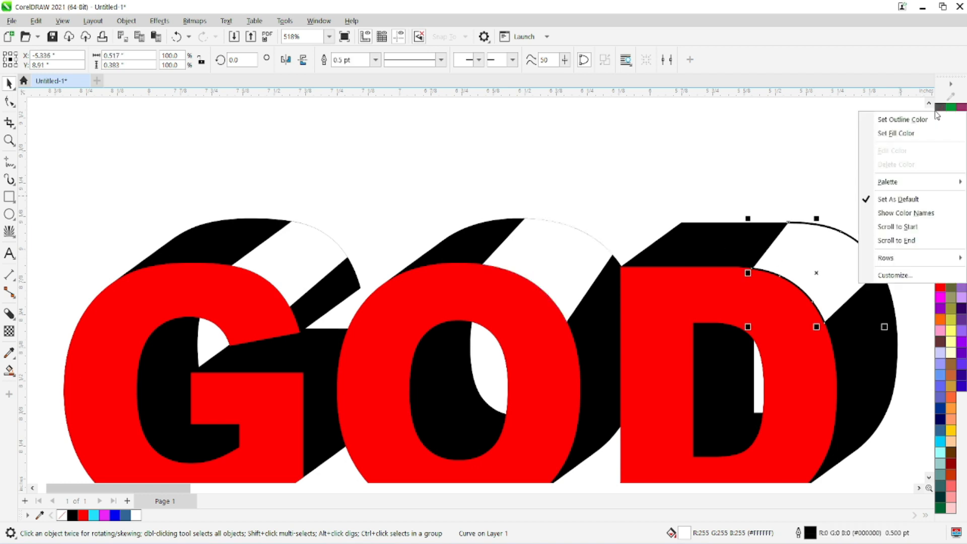
pyautogui.click(901, 119)
pyautogui.click(501, 189)
# Step: Convert the G's outline-free white highlight to a 300 dpi RGB bitmap
pyautogui.click(281, 260)
pyautogui.click(194, 21)
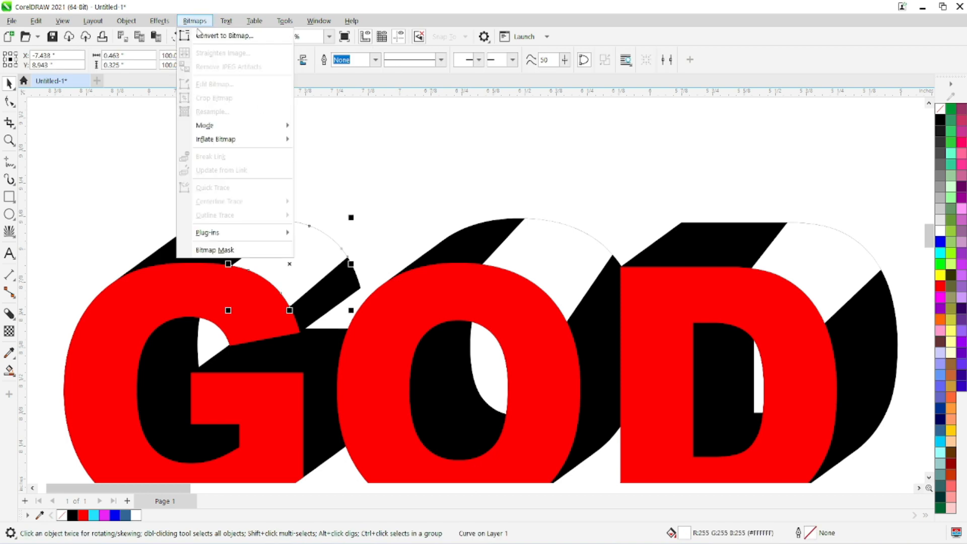
pyautogui.click(217, 35)
pyautogui.click(481, 340)
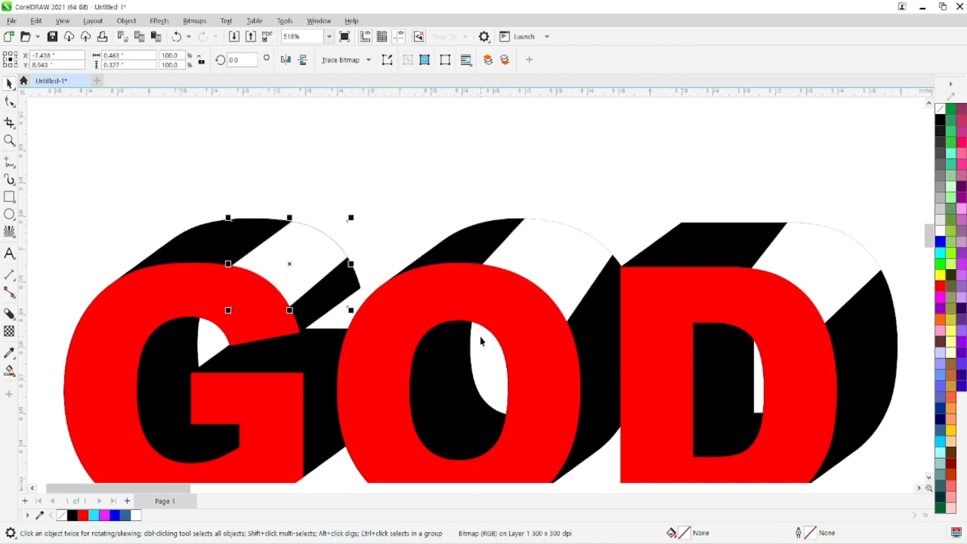
# Step: Apply a Gaussian Blur with a radius of 9.8 pixels to the G's highlight bitmap
pyautogui.click(165, 22)
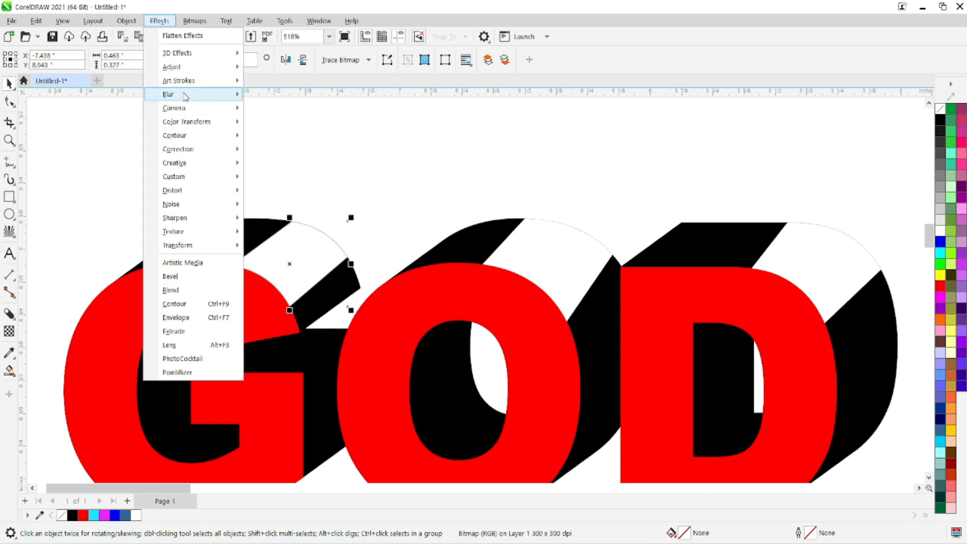
pyautogui.moveTo(183, 96)
pyautogui.click(296, 124)
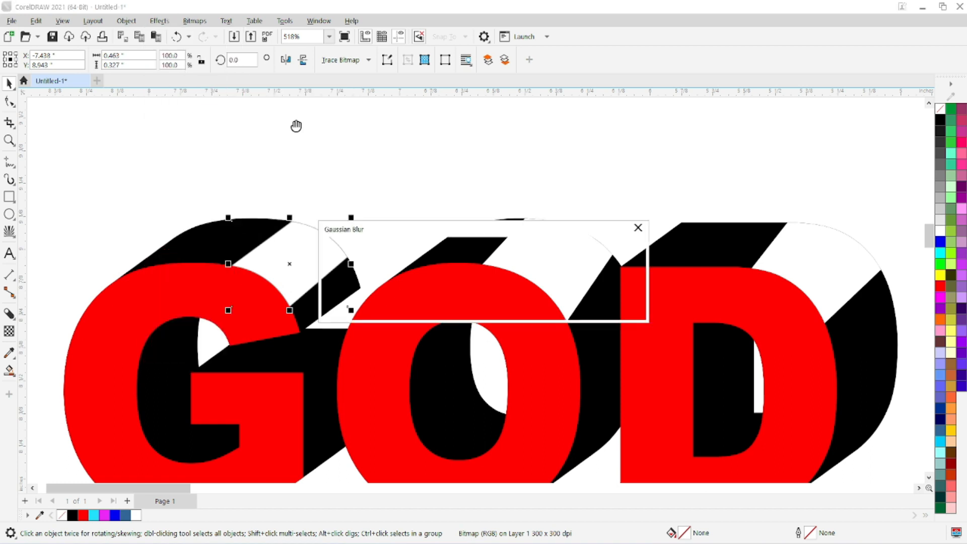
pyautogui.moveTo(379, 221); pyautogui.dragTo(436, 141)
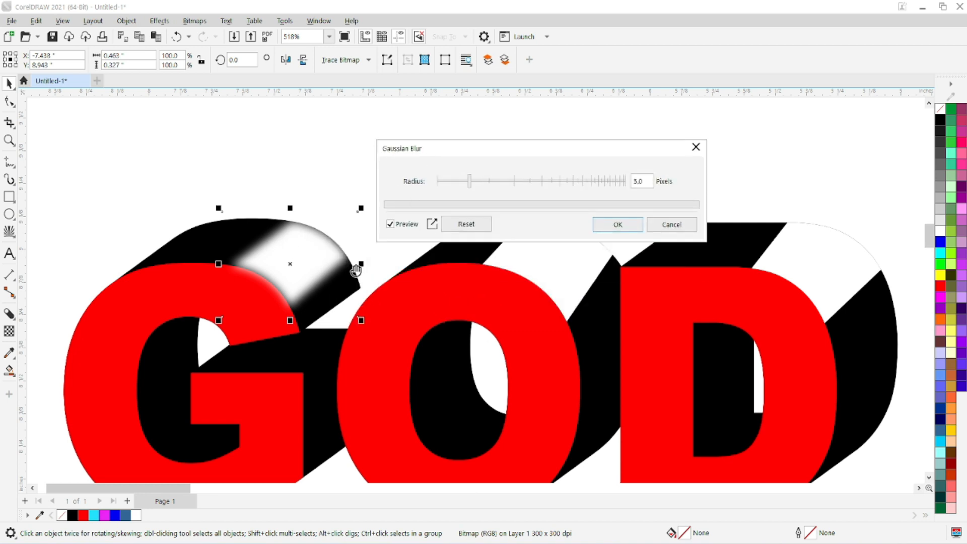
pyautogui.click(487, 182)
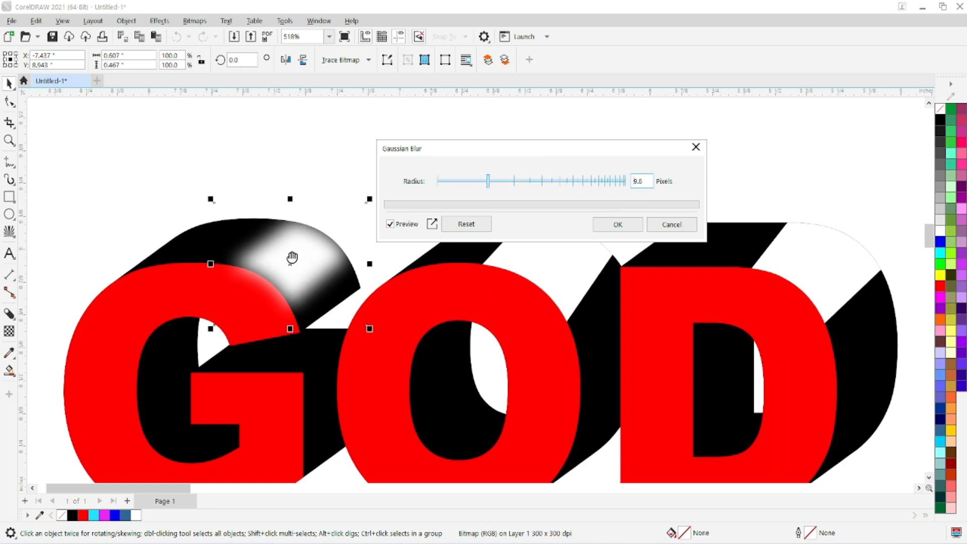
pyautogui.click(613, 230)
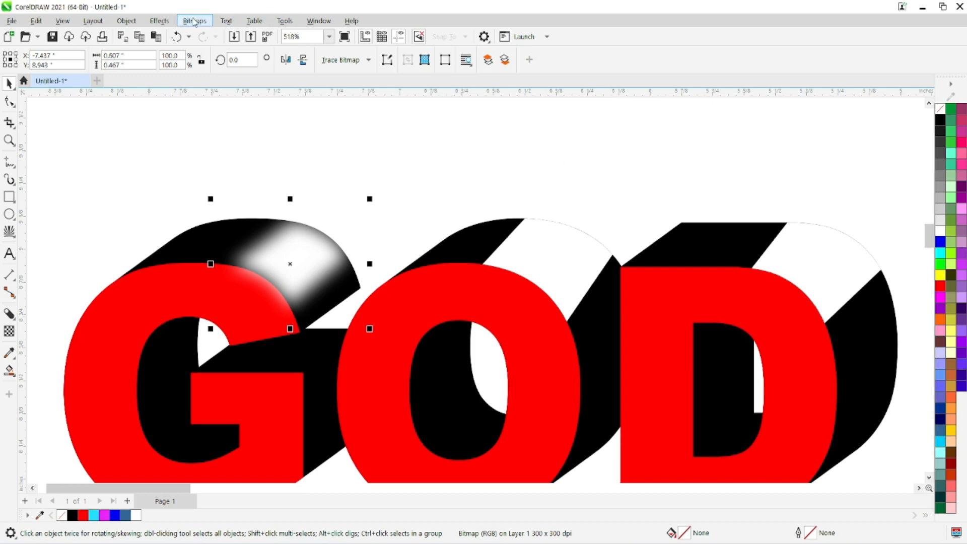
# Step: Apply the Plastic texture effect to the G's highlight bitmap with Highlight 93, Depth 19 and Smoothness 34
pyautogui.click(159, 20)
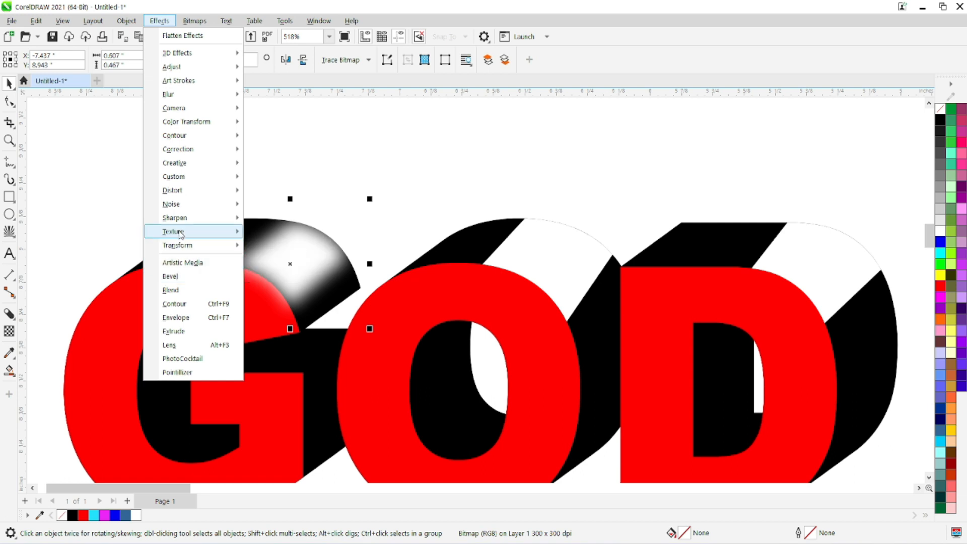
pyautogui.moveTo(181, 220)
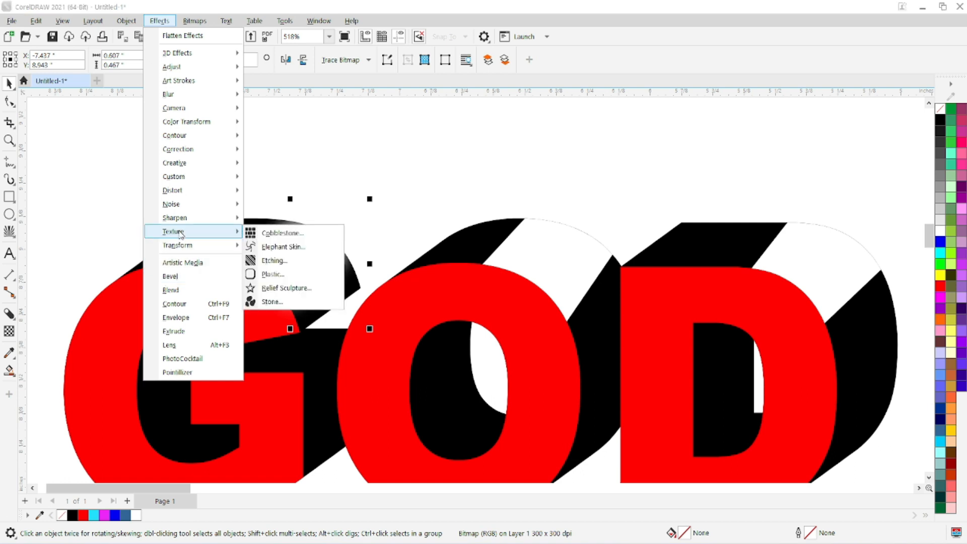
pyautogui.click(274, 276)
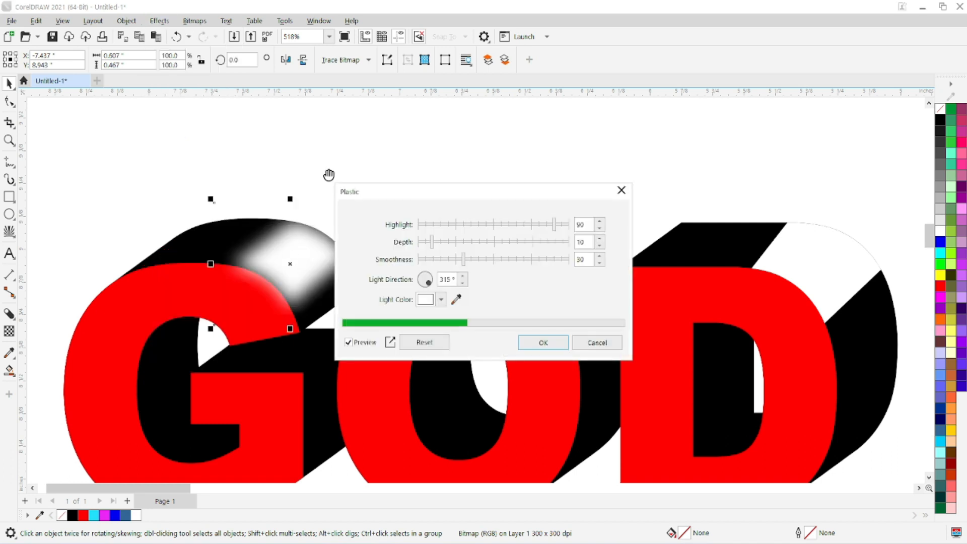
pyautogui.moveTo(401, 190); pyautogui.dragTo(432, 44)
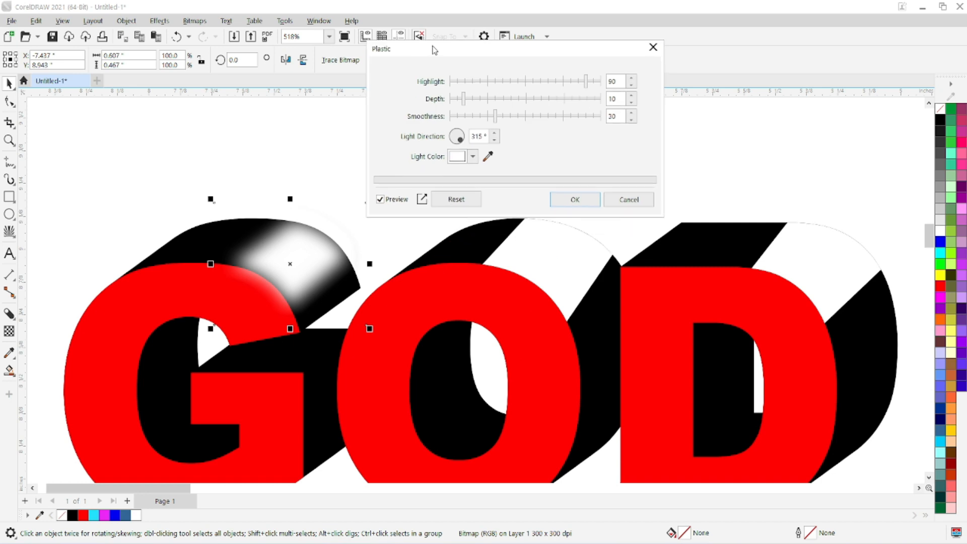
pyautogui.moveTo(588, 82); pyautogui.dragTo(591, 81)
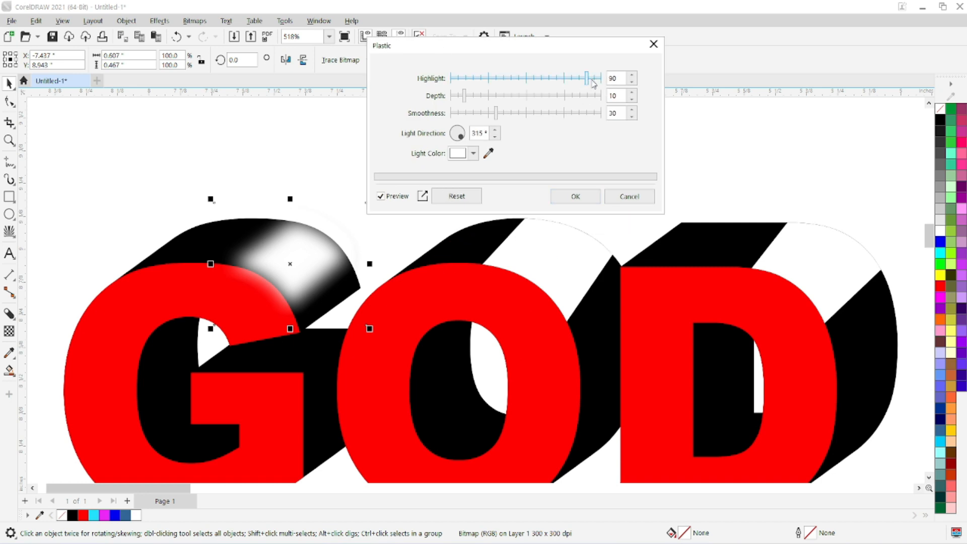
pyautogui.click(479, 97)
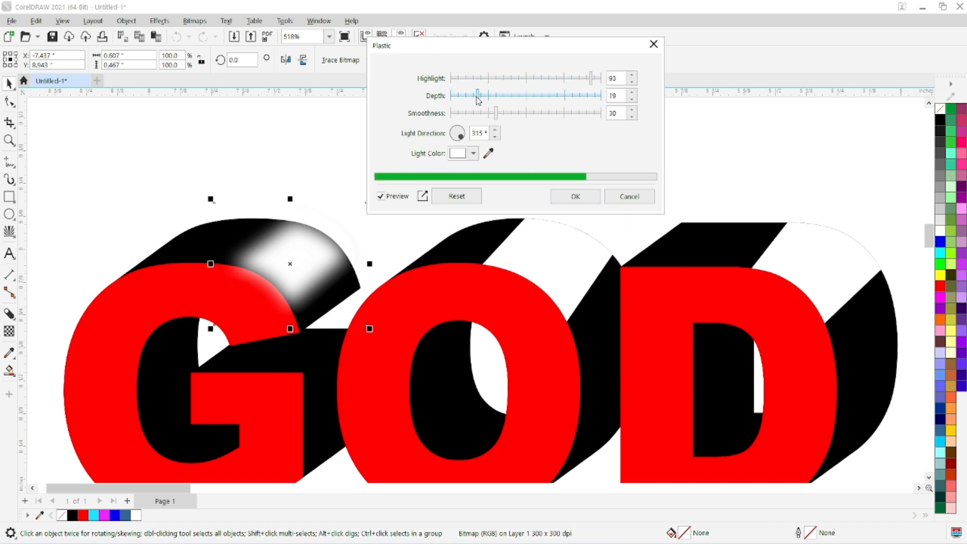
pyautogui.moveTo(498, 116); pyautogui.dragTo(503, 118)
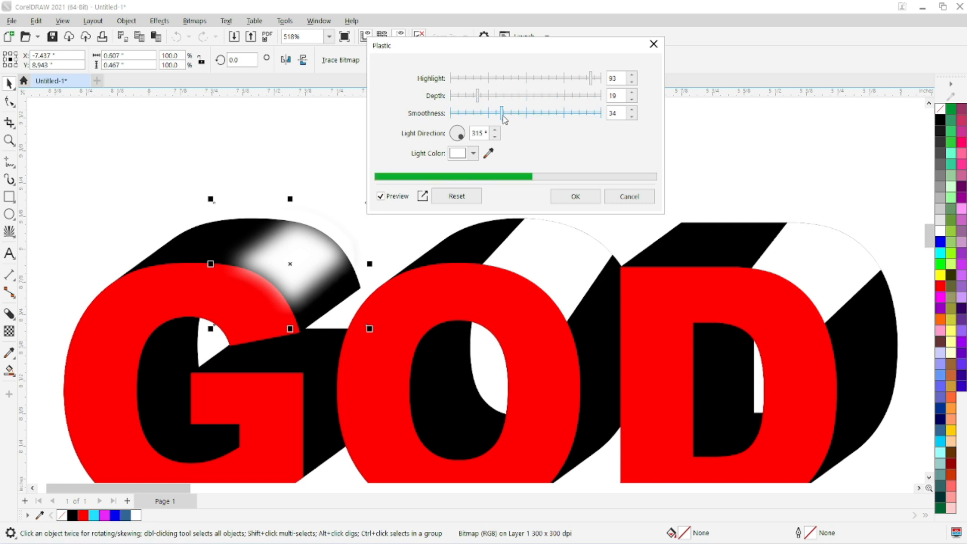
pyautogui.click(566, 198)
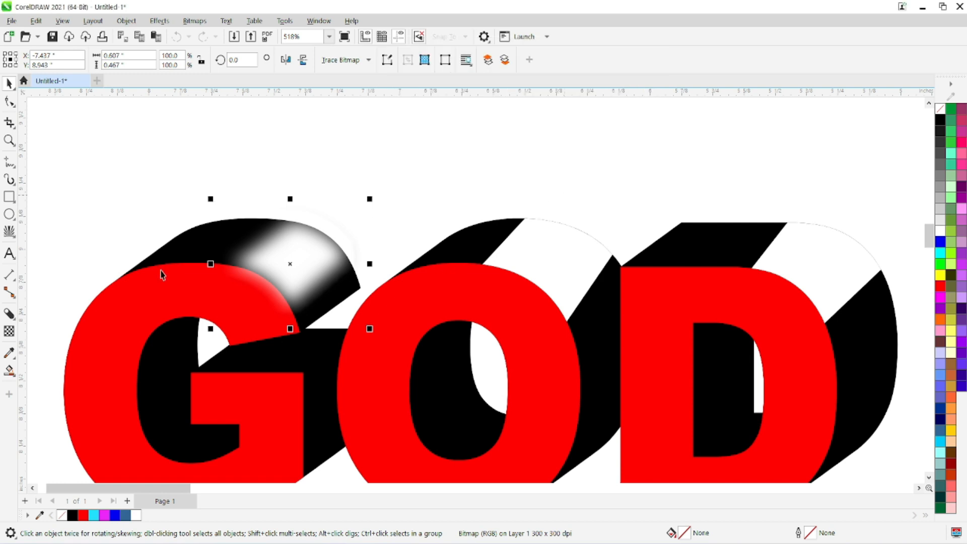
# Step: Give the G's blurred highlight a uniform transparency of 67 and deselect it
pyautogui.click(9, 331)
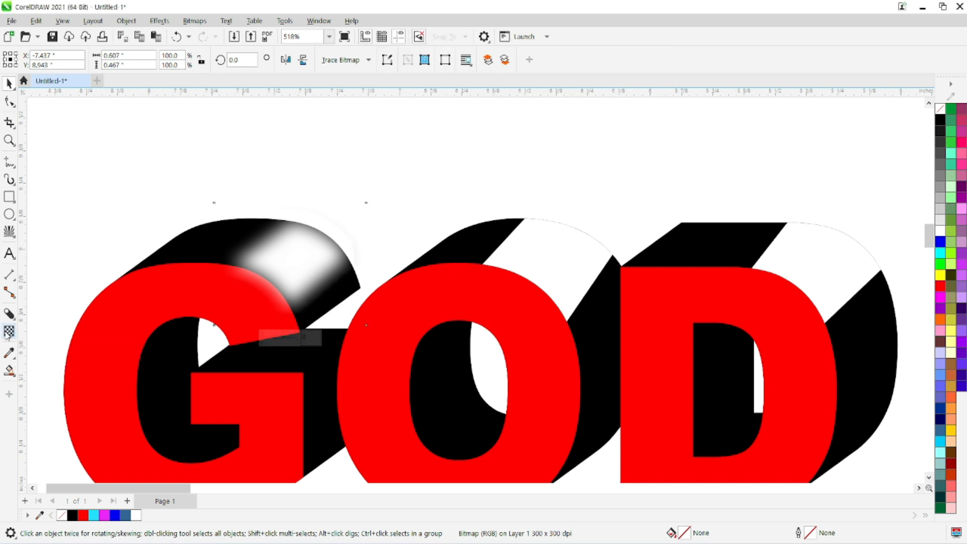
pyautogui.click(27, 60)
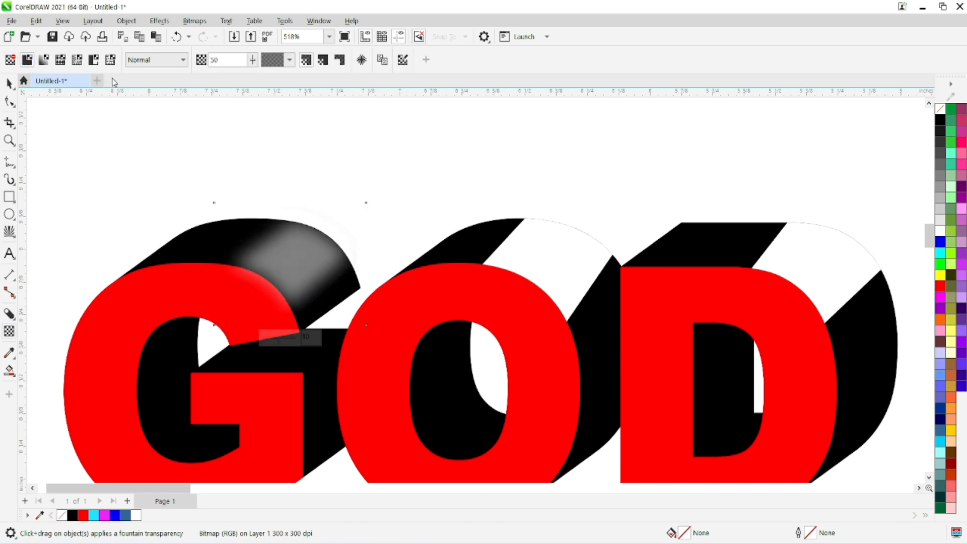
pyautogui.moveTo(254, 62)
pyautogui.mouseDown()
pyautogui.moveTo(267, 65)
pyautogui.moveTo(253, 63)
pyautogui.mouseUp()
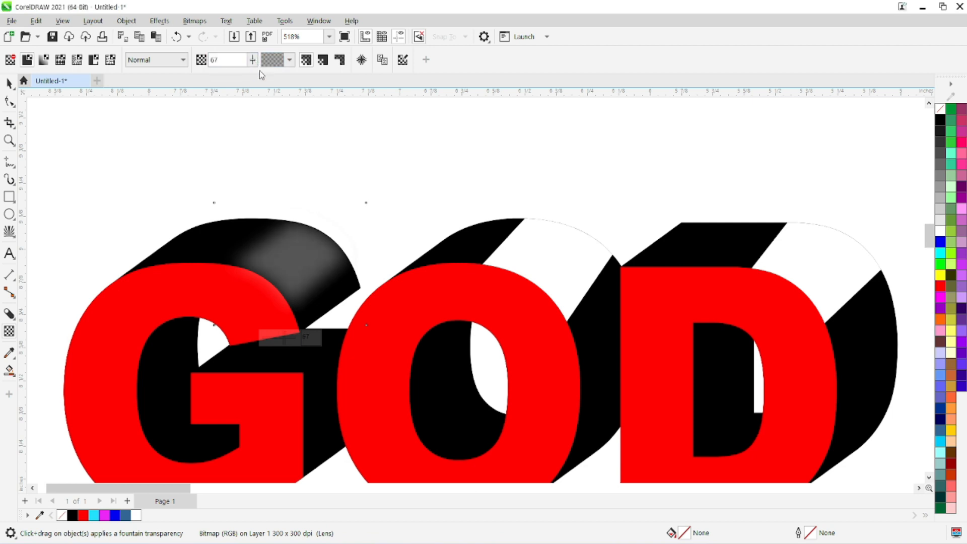
pyautogui.click(9, 83)
pyautogui.click(322, 181)
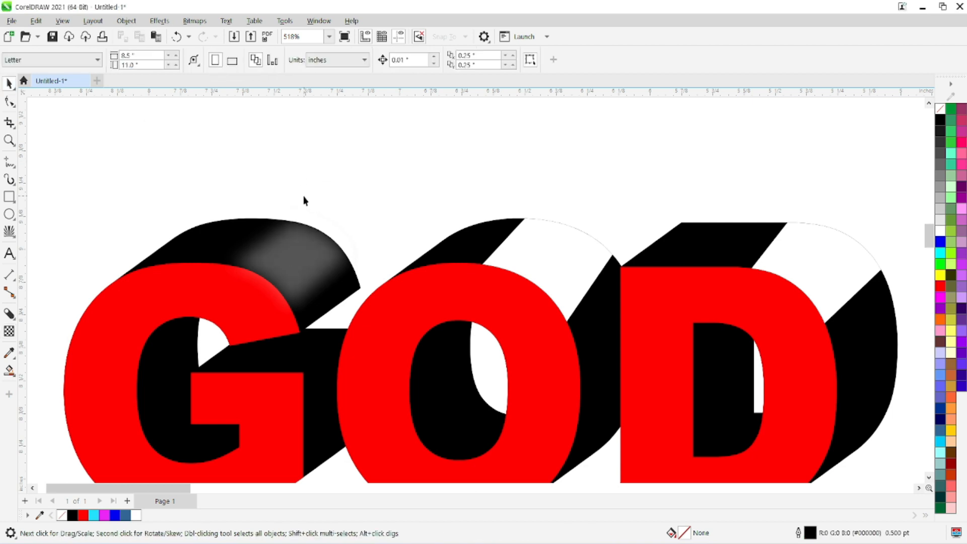
# Step: Convert the O's white highlight to a 300 dpi RGB Color (24-bit) bitmap with anti-aliasing and a transparent background
pyautogui.scroll(-1, 329, 223)
pyautogui.scroll(-2, 345, 236)
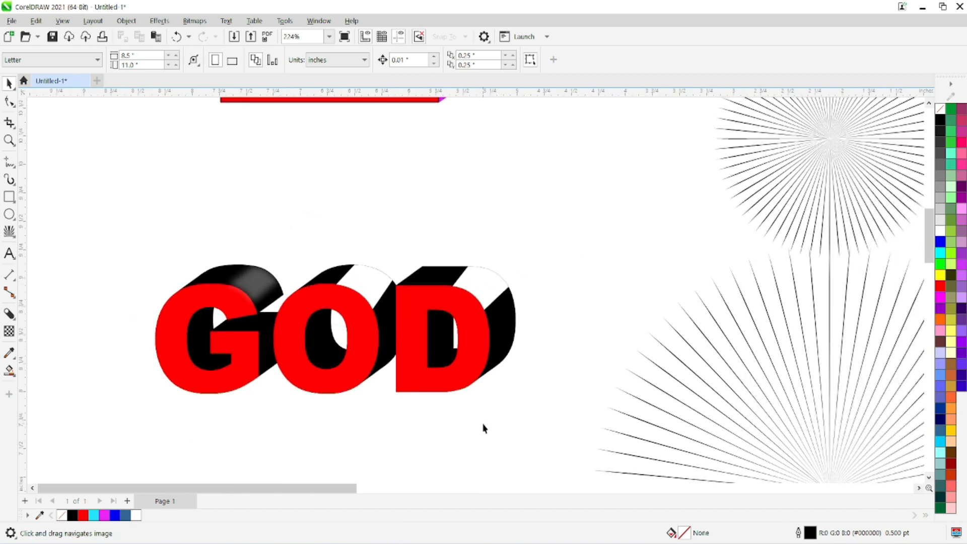
pyautogui.click(371, 279)
pyautogui.click(479, 285)
pyautogui.click(372, 272)
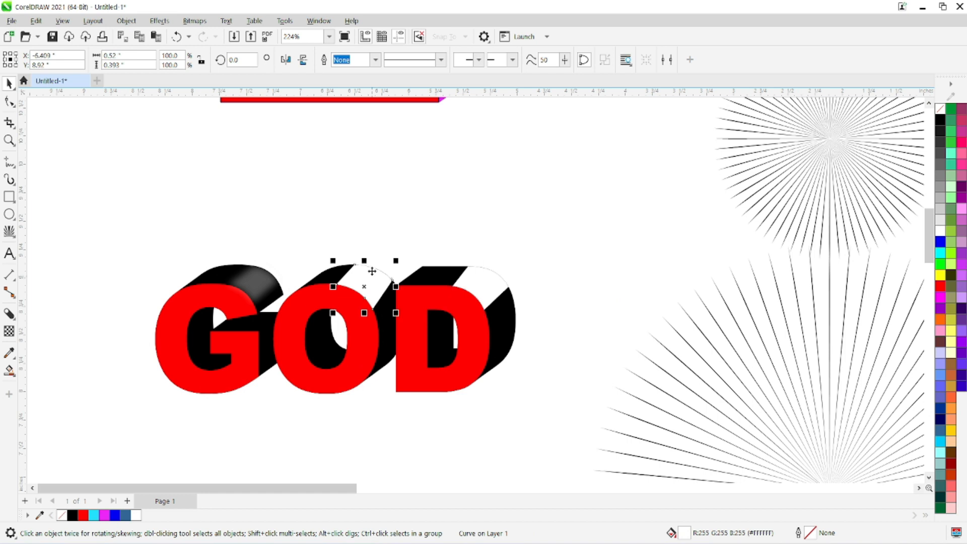
pyautogui.click(204, 25)
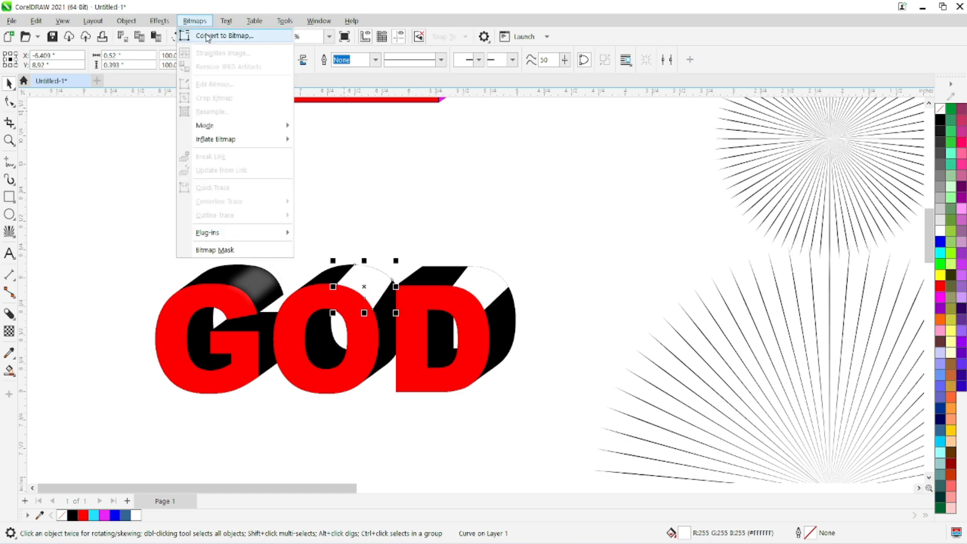
pyautogui.click(206, 37)
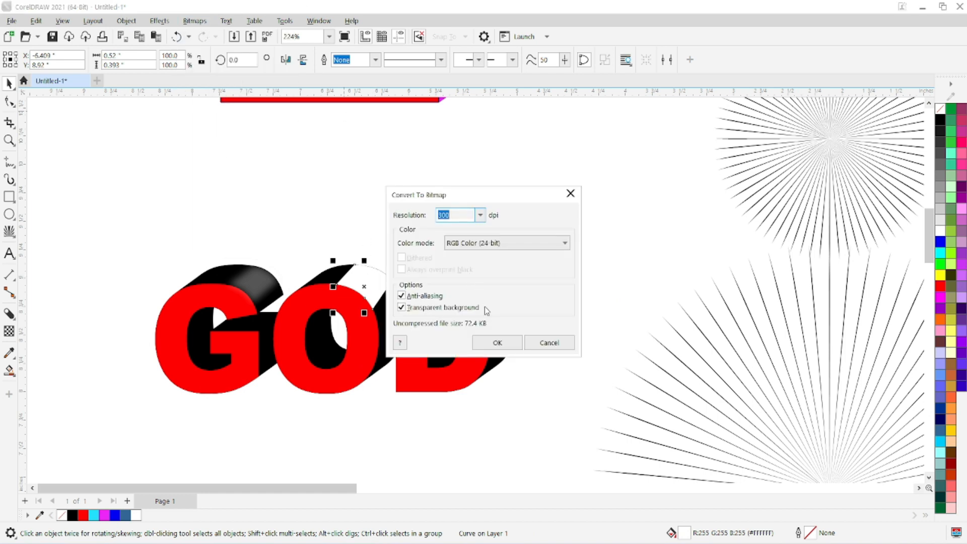
pyautogui.click(496, 342)
# Step: Apply a Gaussian Blur with a radius of 9.8 pixels to the O's highlight bitmap
pyautogui.click(159, 21)
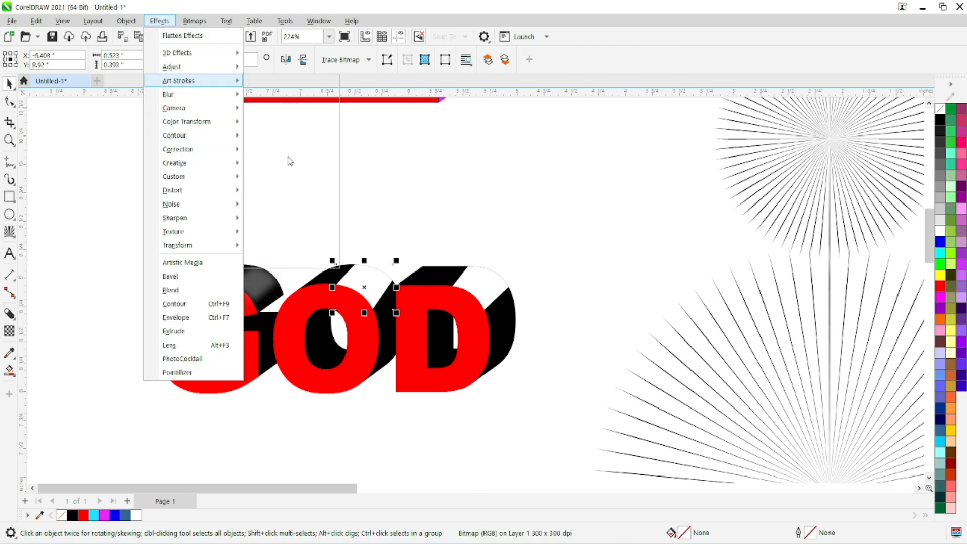
pyautogui.moveTo(216, 94)
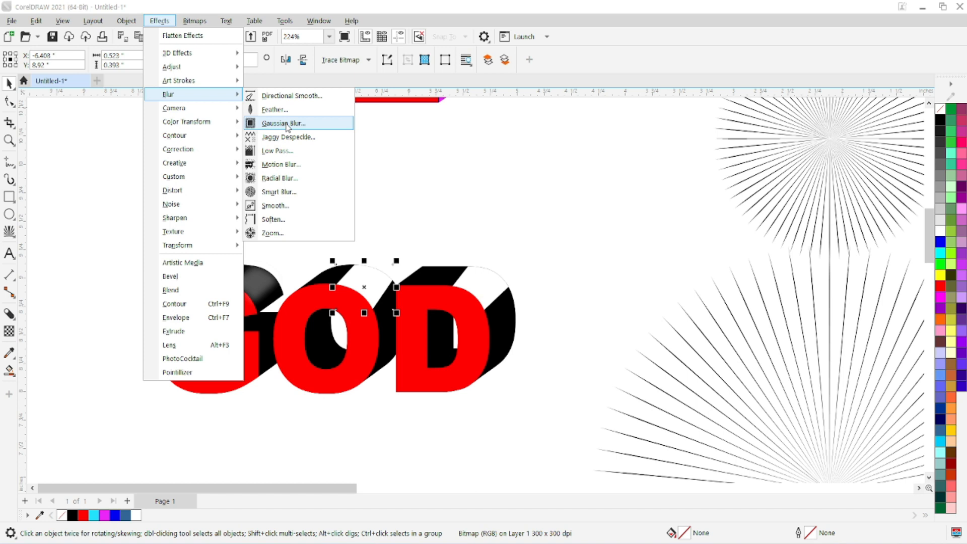
pyautogui.click(284, 124)
pyautogui.moveTo(398, 224); pyautogui.dragTo(386, 108)
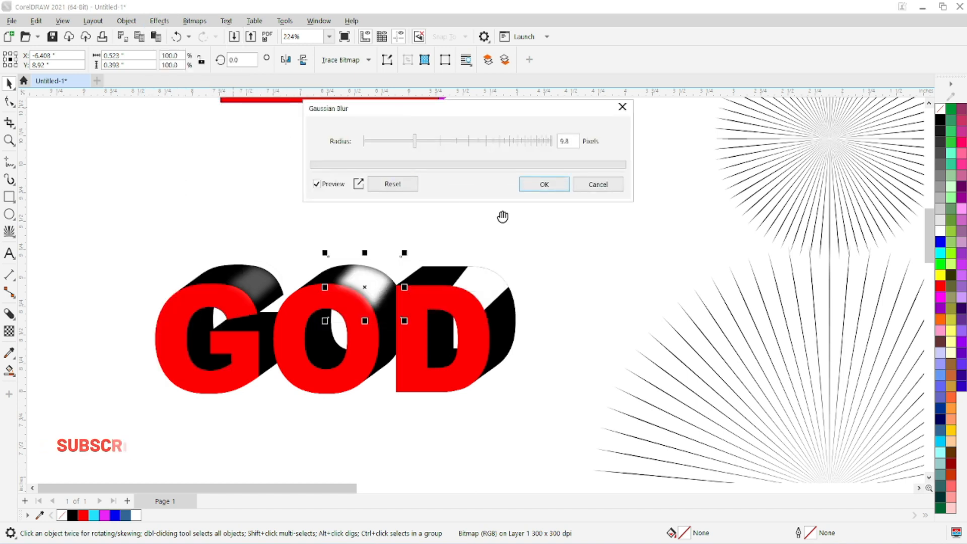
pyautogui.click(542, 183)
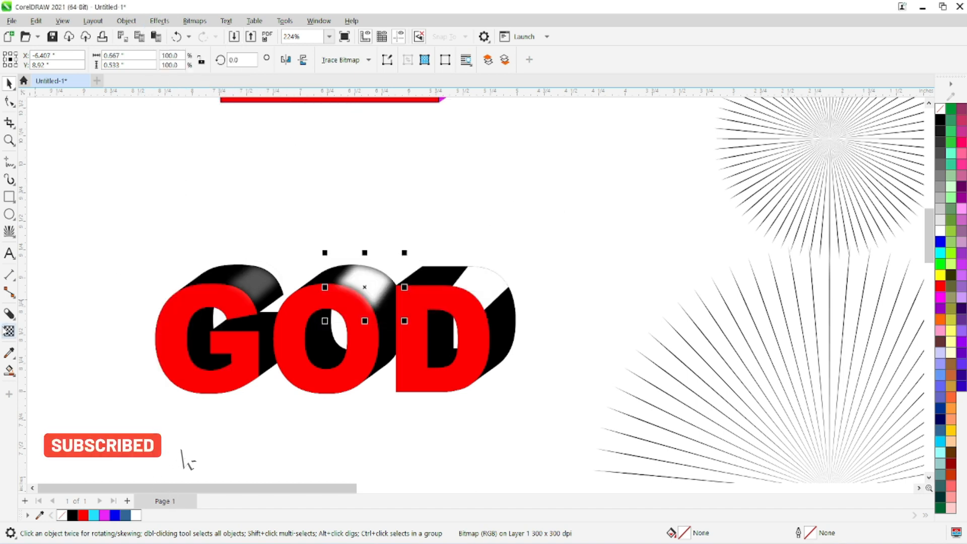
# Step: Give the O's blurred highlight a uniform transparency of 62
pyautogui.click(9, 331)
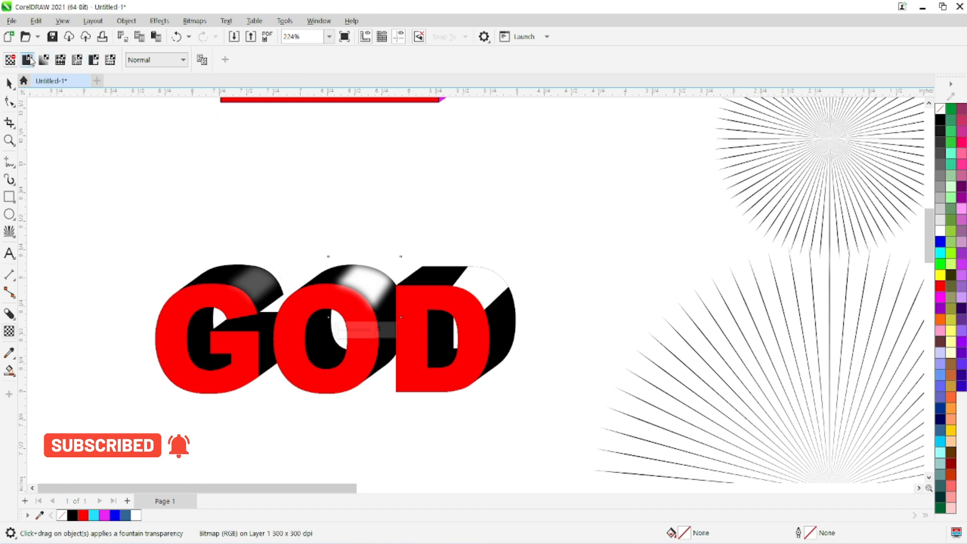
pyautogui.click(28, 60)
pyautogui.moveTo(252, 60); pyautogui.dragTo(261, 69)
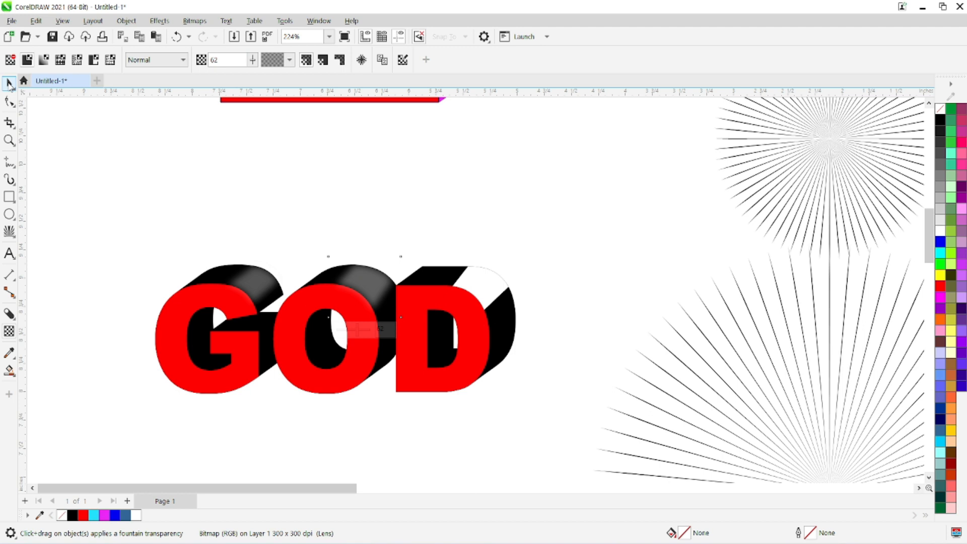
pyautogui.click(9, 83)
# Step: Convert the D's white highlight to a 300 dpi RGB Color (24-bit) bitmap with anti-aliasing and a transparent background
pyautogui.click(483, 287)
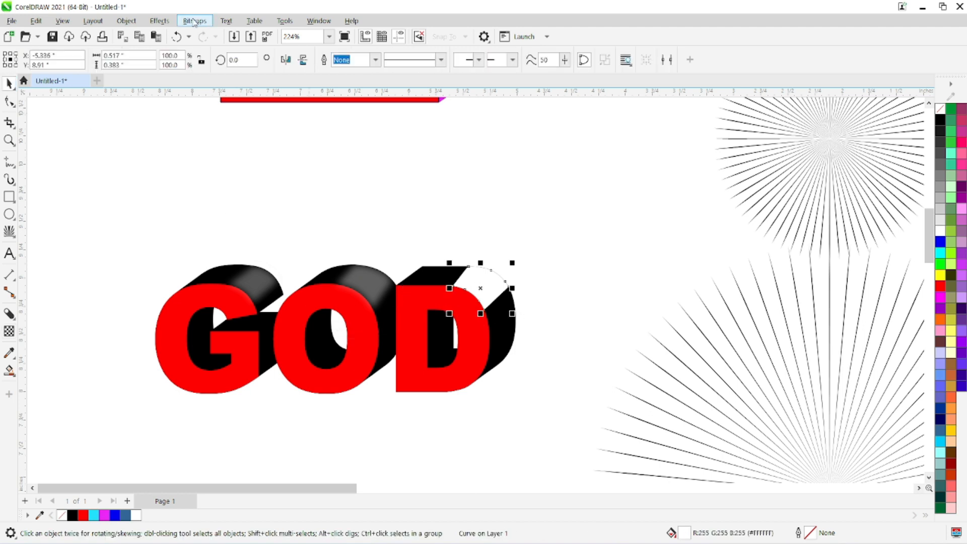
pyautogui.click(194, 21)
pyautogui.click(203, 35)
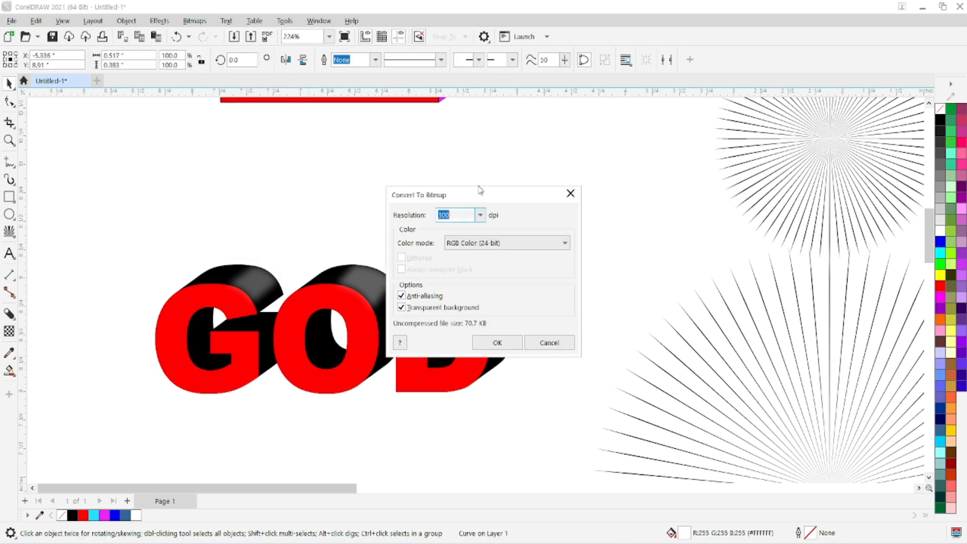
pyautogui.click(488, 343)
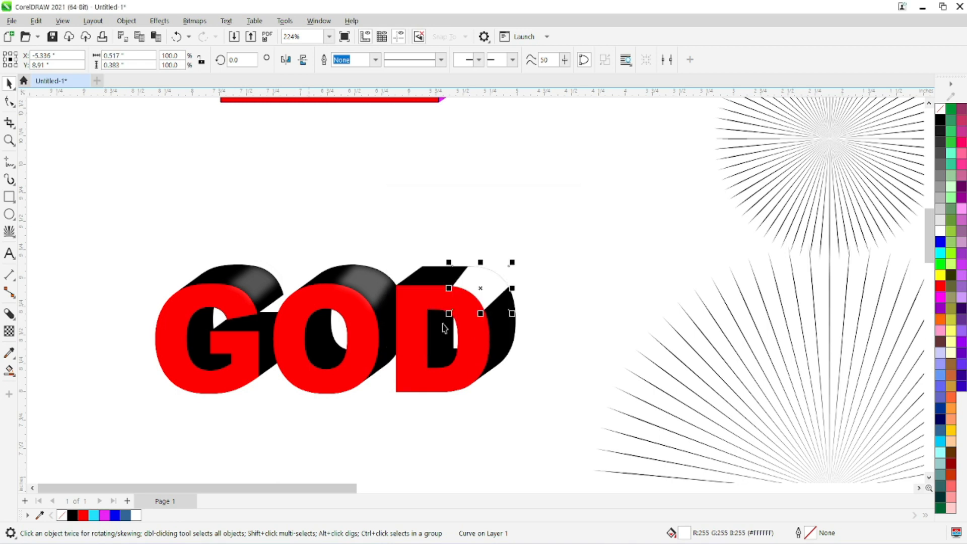
# Step: Apply a Gaussian Blur to the D's highlight bitmap
pyautogui.click(9, 314)
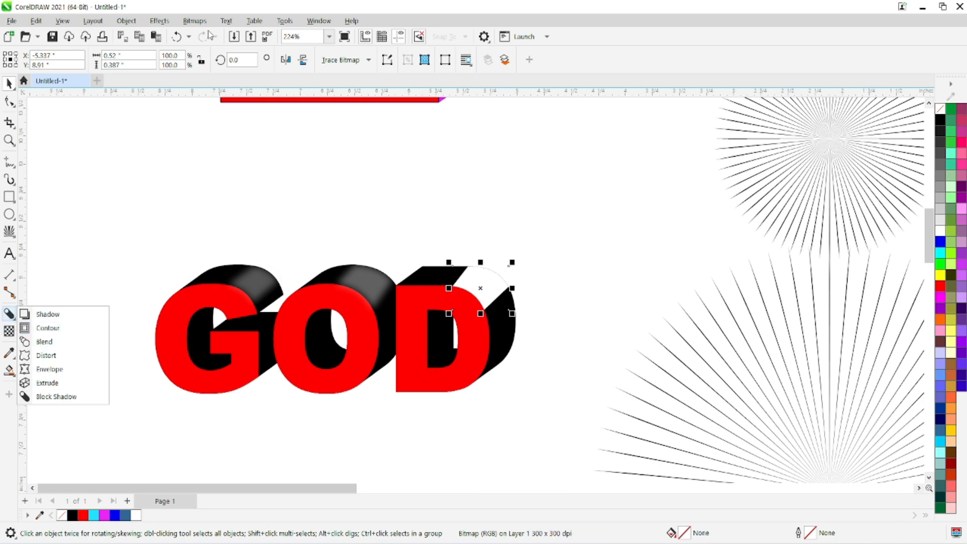
pyautogui.click(195, 22)
pyautogui.moveTo(159, 21)
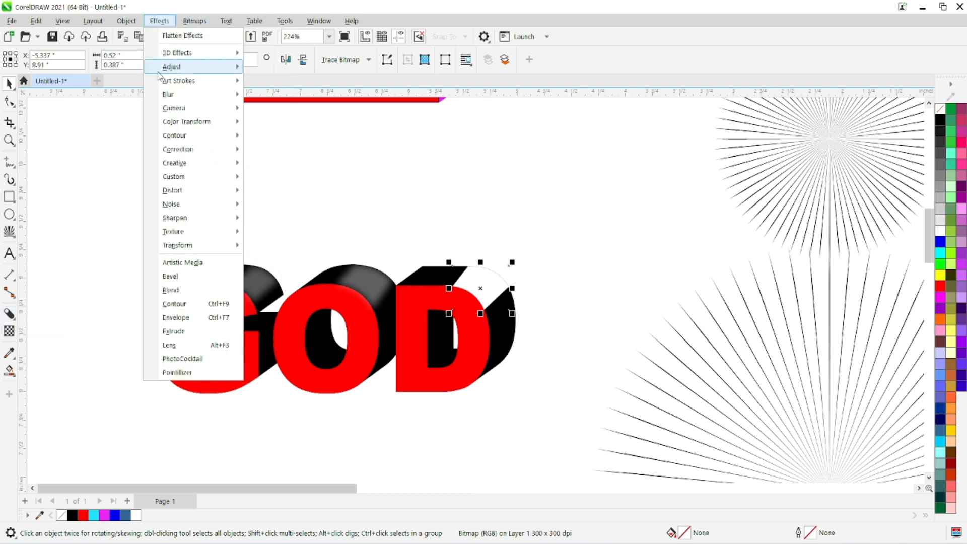
pyautogui.moveTo(174, 95)
pyautogui.click(275, 124)
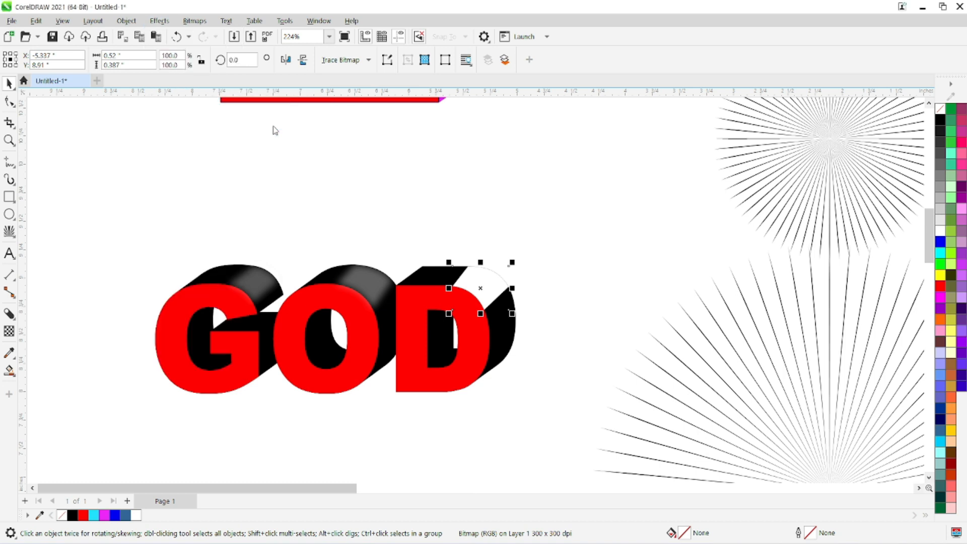
pyautogui.click(560, 304)
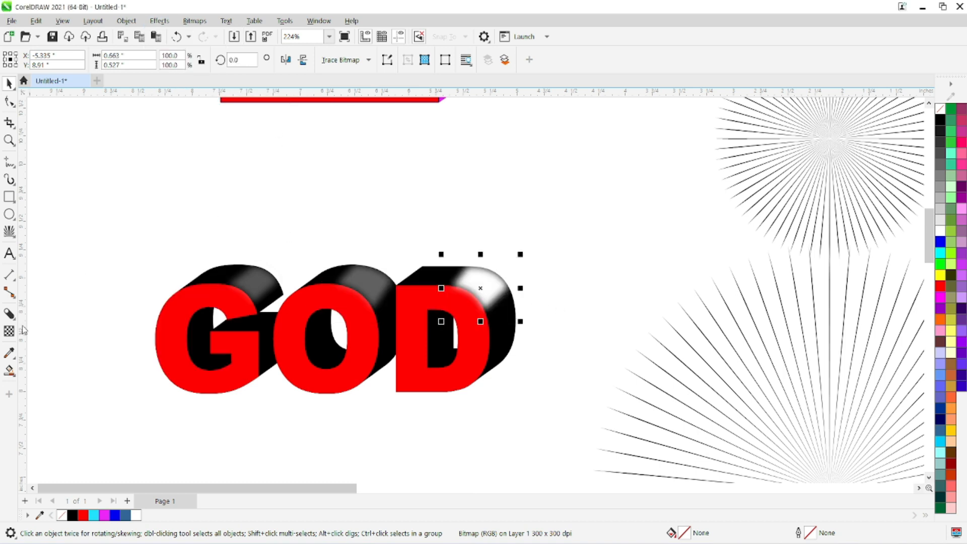
# Step: Give the D's blurred highlight a uniform transparency of 62 and deselect it
pyautogui.click(9, 330)
pyautogui.click(27, 60)
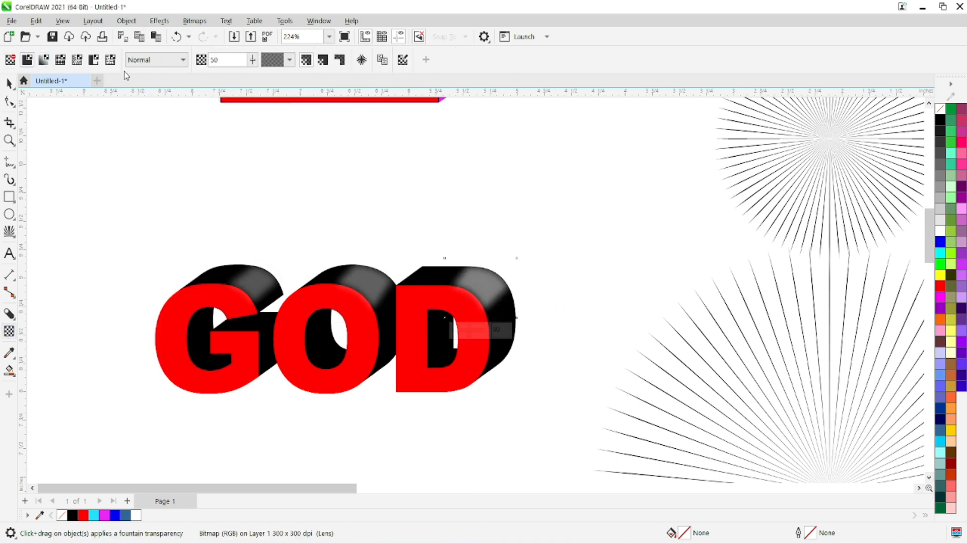
pyautogui.write('62')
pyautogui.press('Return')
pyautogui.click(6, 85)
pyautogui.scroll(-1, 399, 405)
pyautogui.moveTo(400, 421); pyautogui.dragTo(311, 328)
pyautogui.scroll(-1, 311, 331)
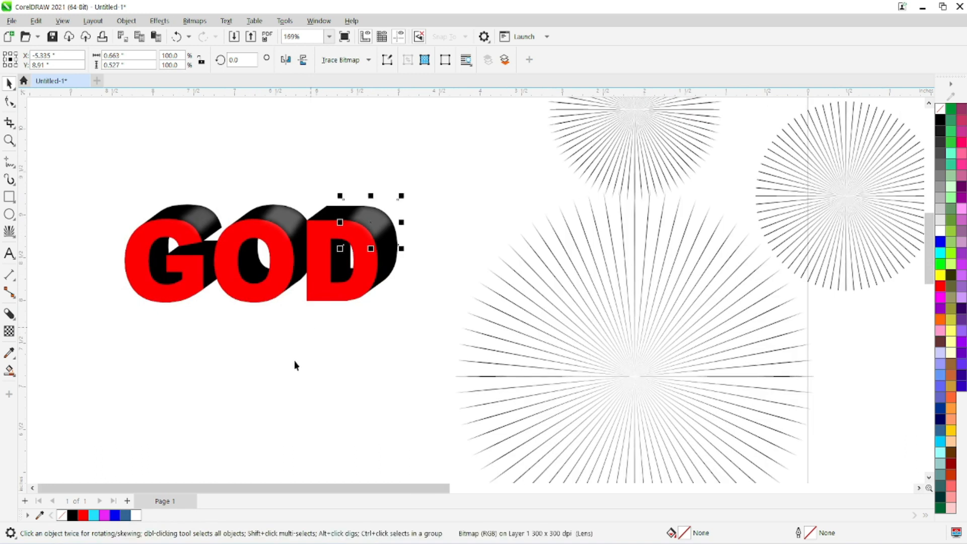
pyautogui.click(299, 366)
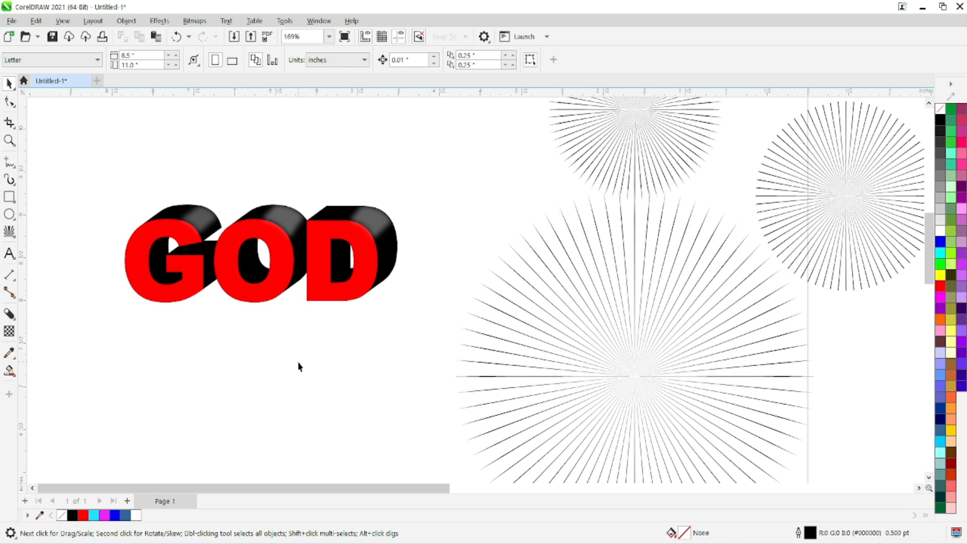
pyautogui.scroll(-5, 341, 288)
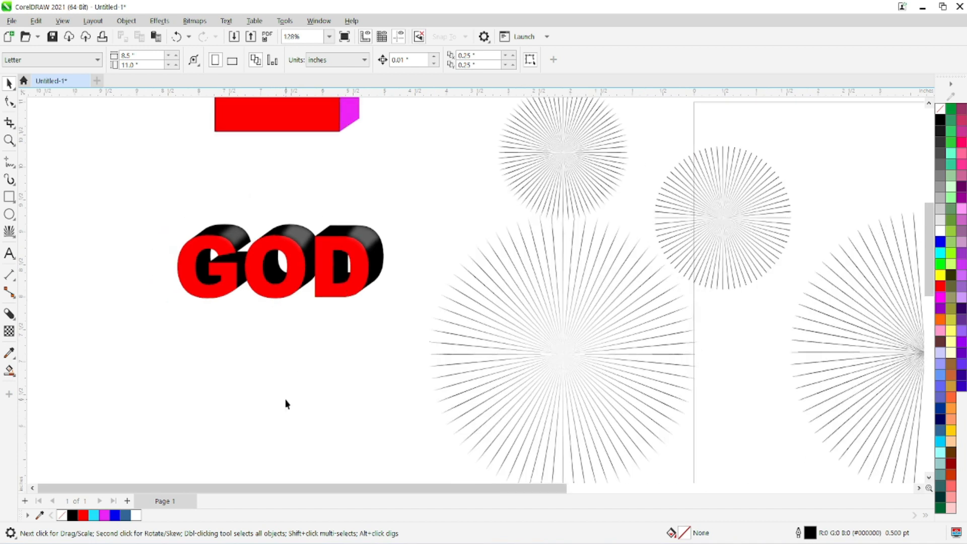
pyautogui.scroll(1, 318, 363)
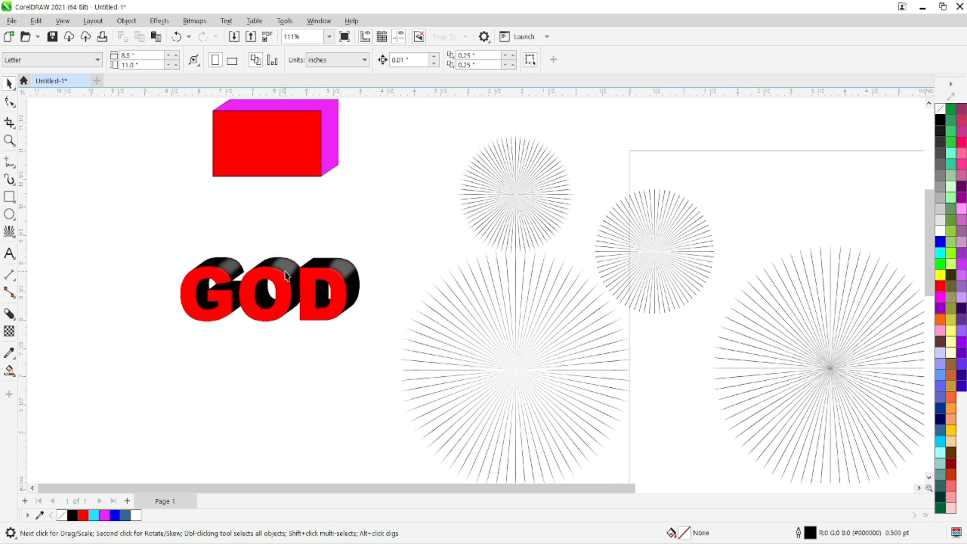
pyautogui.click(9, 313)
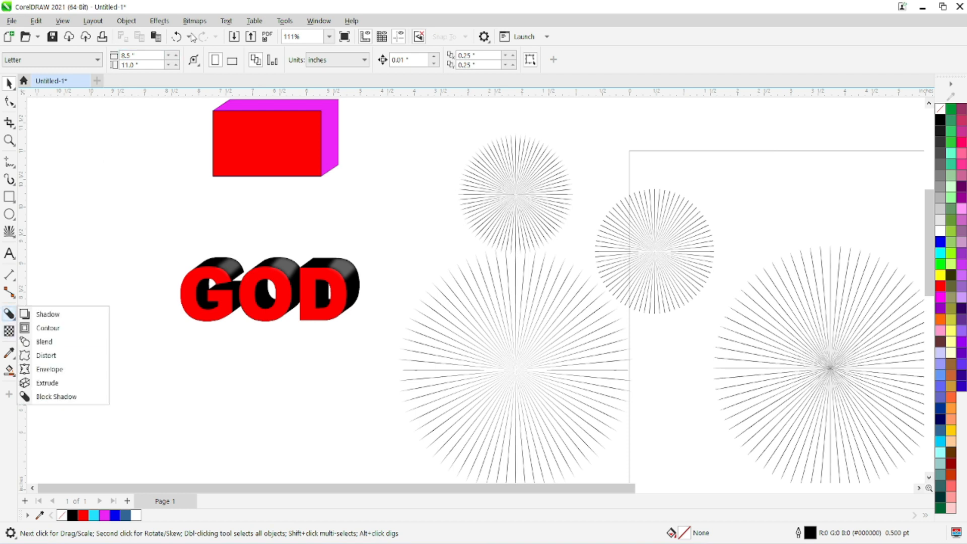
pyautogui.click(10, 315)
pyautogui.moveTo(9, 370)
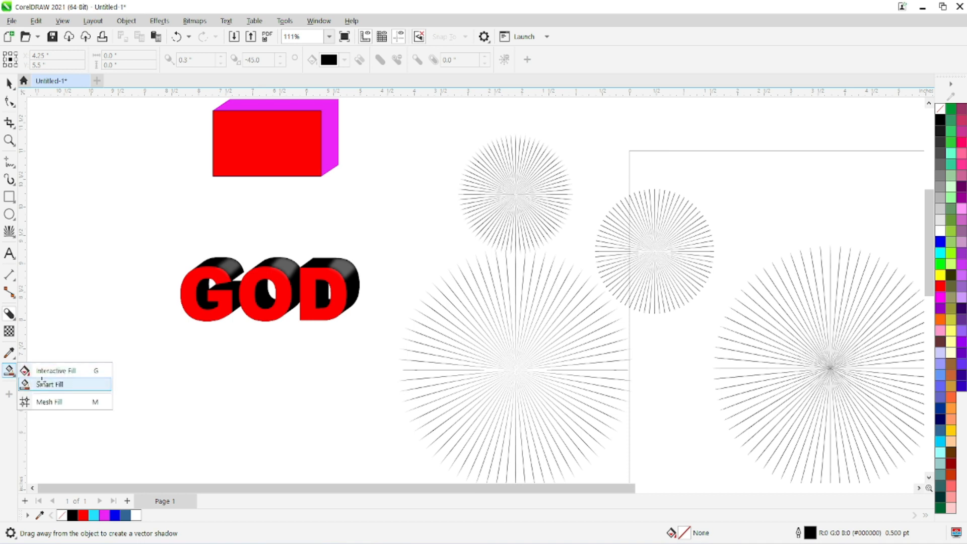
pyautogui.click(41, 384)
# Step: Draw three straight freehand lines below the GOD text that cross each other and enclose a triangle
pyautogui.click(9, 162)
pyautogui.click(122, 346)
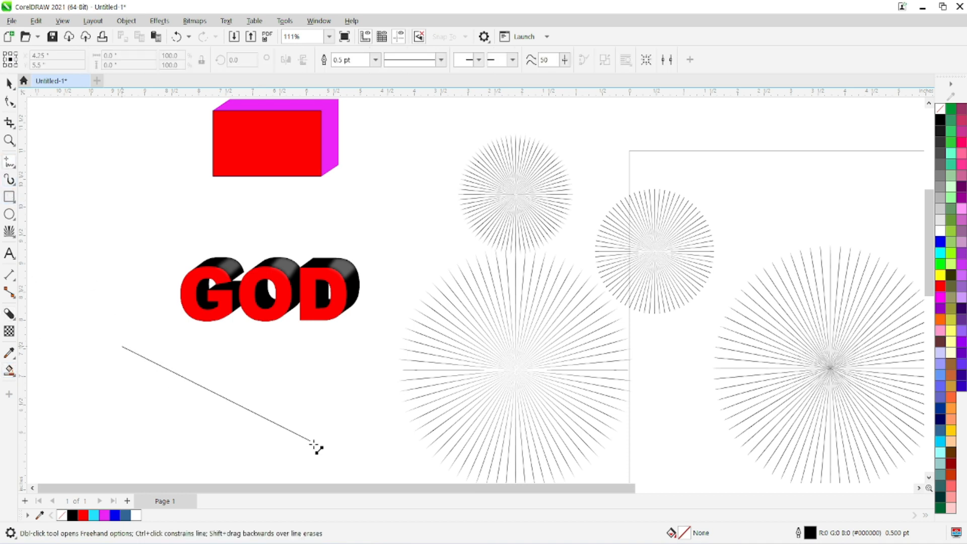
pyautogui.click(315, 447)
pyautogui.click(57, 406)
pyautogui.click(334, 405)
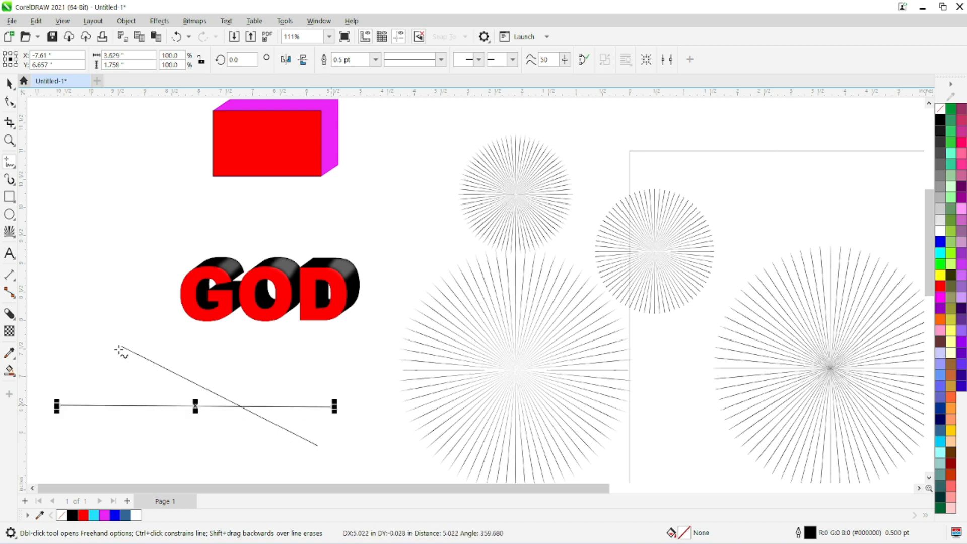
pyautogui.click(119, 306)
pyautogui.click(176, 447)
pyautogui.click(8, 82)
pyautogui.click(71, 373)
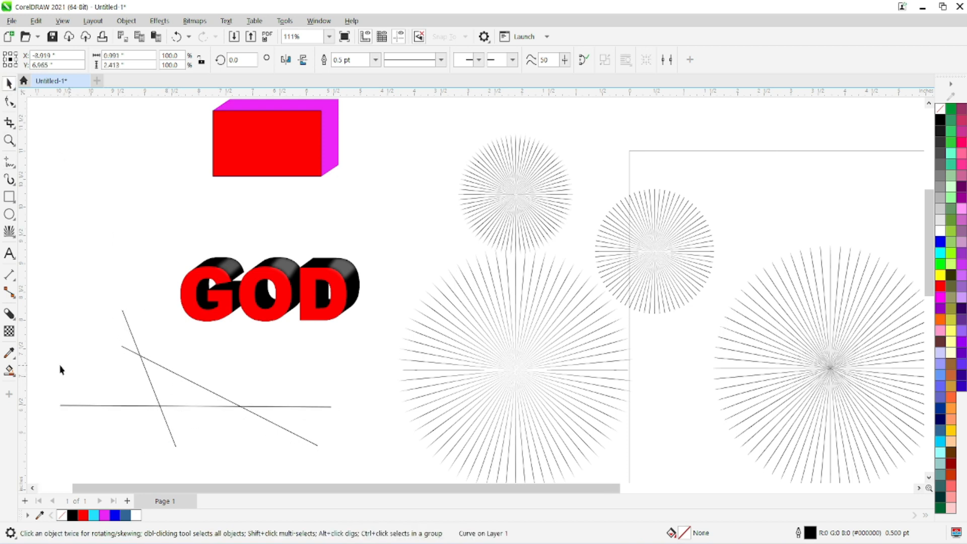
# Step: Fill the triangle enclosed by the three lines using Smart Fill with blue #0E80F2 and No Outline
pyautogui.click(9, 371)
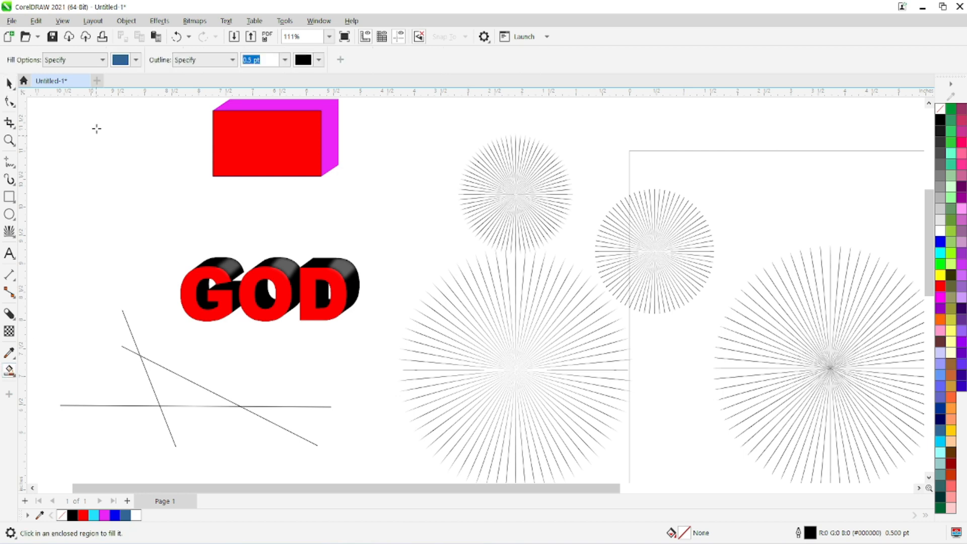
pyautogui.click(226, 65)
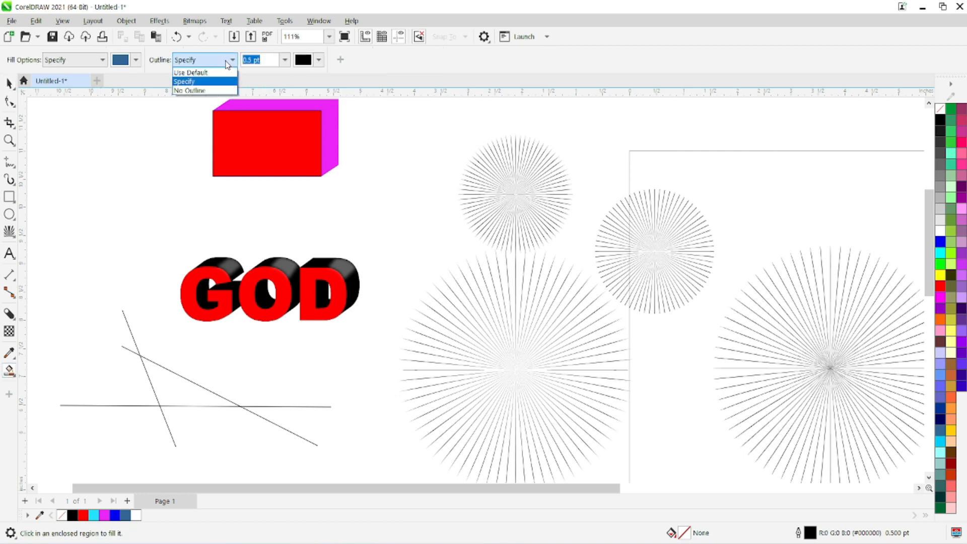
pyautogui.click(185, 89)
pyautogui.click(120, 64)
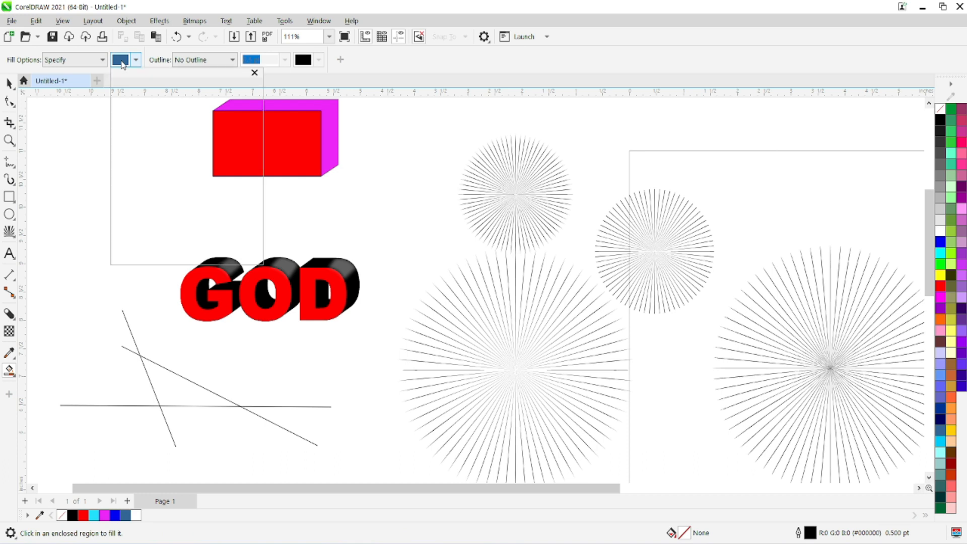
pyautogui.moveTo(133, 127); pyautogui.dragTo(198, 120)
pyautogui.click(133, 63)
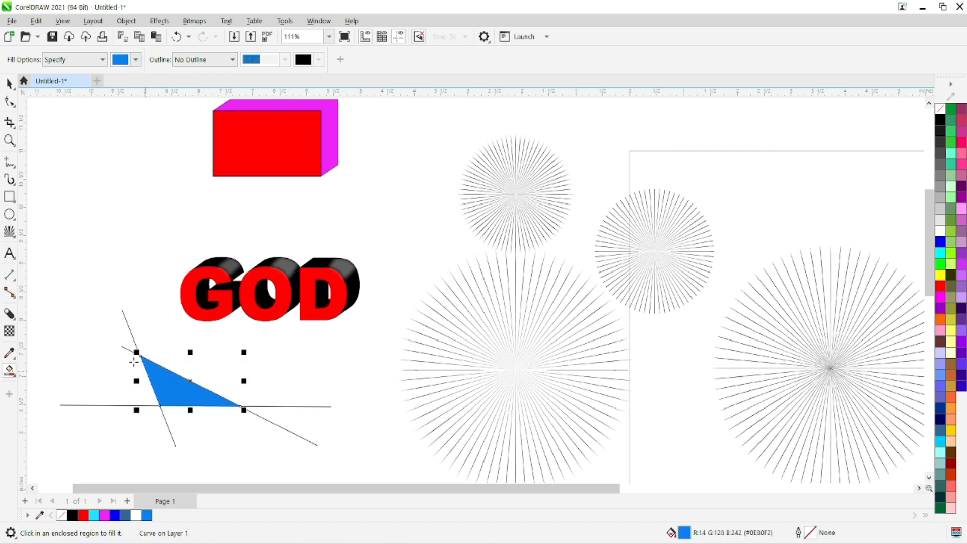
# Step: Move the blue triangle away from the lines to the empty area beside the red extruded box and deselect it
pyautogui.click(9, 84)
pyautogui.moveTo(162, 385); pyautogui.dragTo(108, 188)
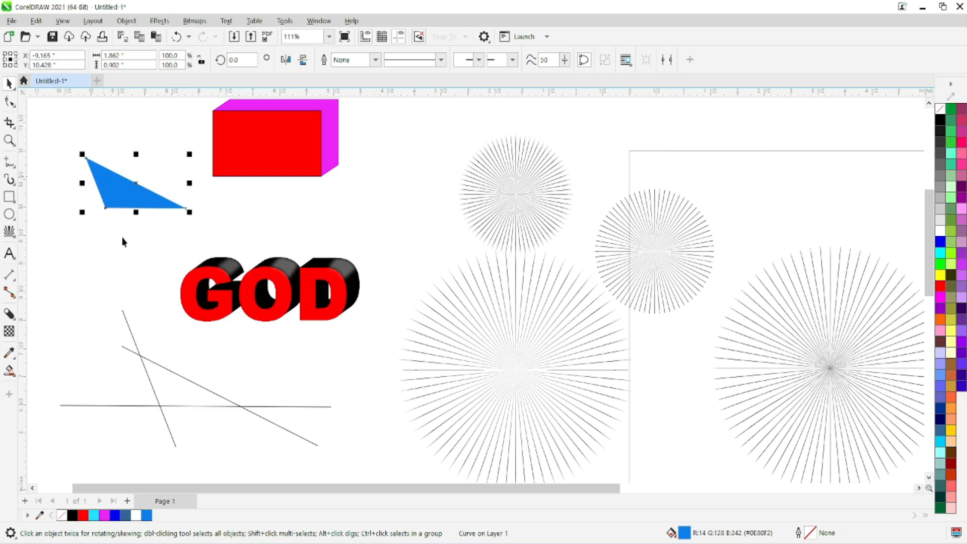
pyautogui.click(173, 415)
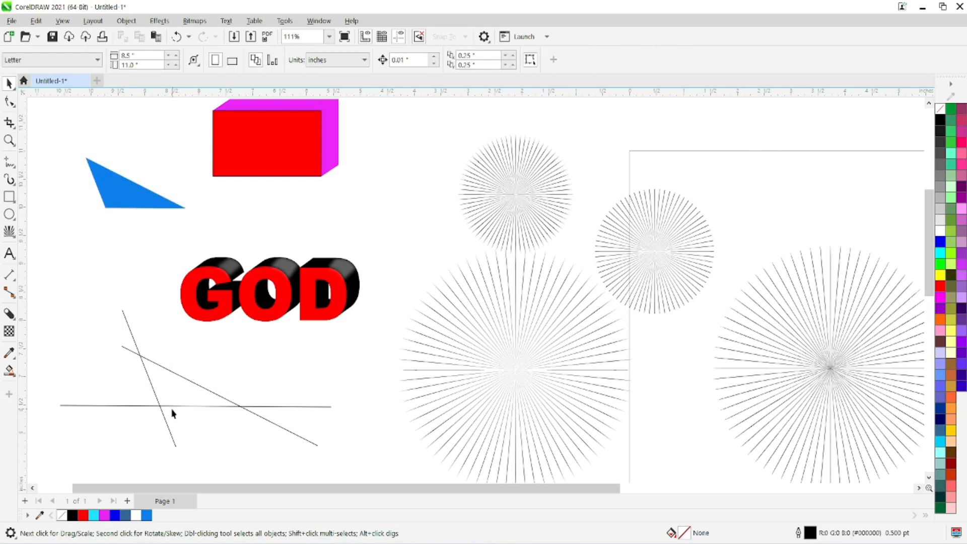
# Step: Delete the three crossing lines below the GOD text
pyautogui.click(171, 407)
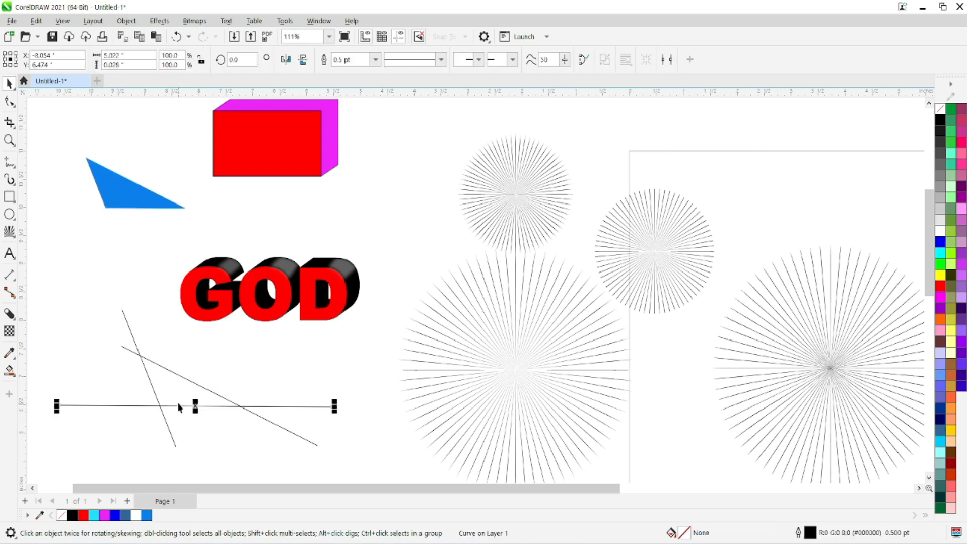
pyautogui.press('Delete')
pyautogui.click(181, 378)
pyautogui.press('Delete')
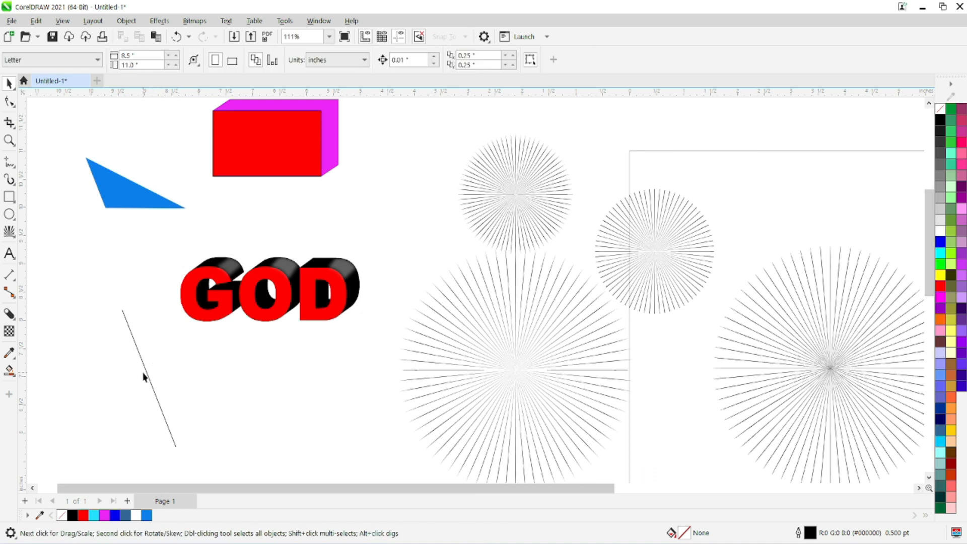
pyautogui.click(149, 375)
pyautogui.press('Delete')
# Step: Draw two overlapping ellipses below the GOD text, one about 1.63 inches across and one about 1.47 by 1.52 inches
pyautogui.click(9, 214)
pyautogui.moveTo(103, 366); pyautogui.dragTo(197, 463)
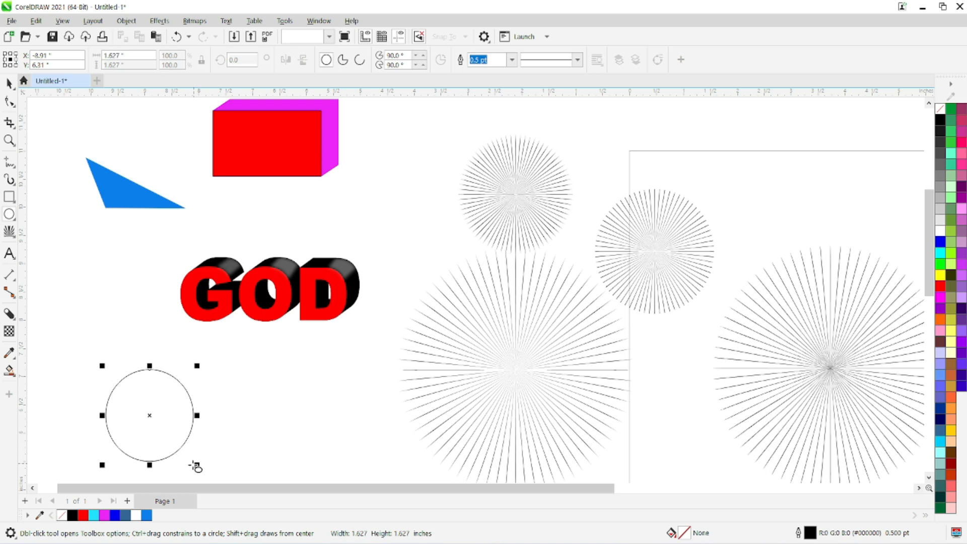
pyautogui.moveTo(90, 345); pyautogui.dragTo(173, 434)
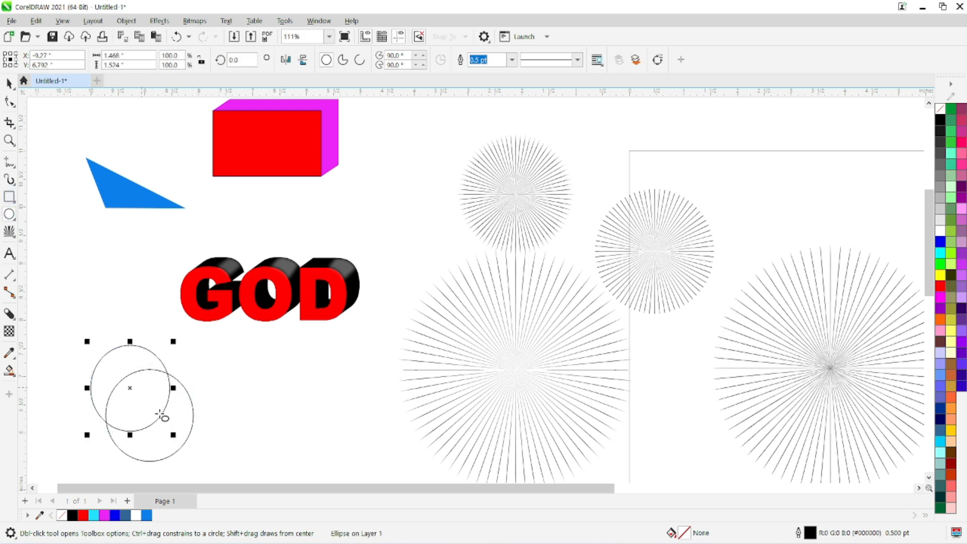
# Step: Fill the overlap of the two ellipses with blue using Smart Fill and move the resulting shape to the right of them
pyautogui.click(9, 373)
pyautogui.click(151, 397)
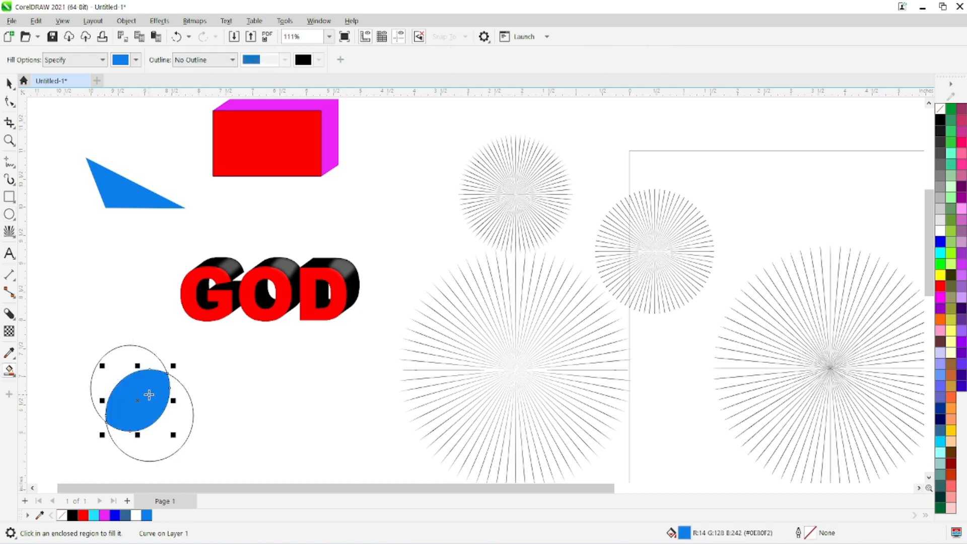
pyautogui.press('space')
pyautogui.moveTo(134, 405); pyautogui.dragTo(284, 413)
pyautogui.click(338, 451)
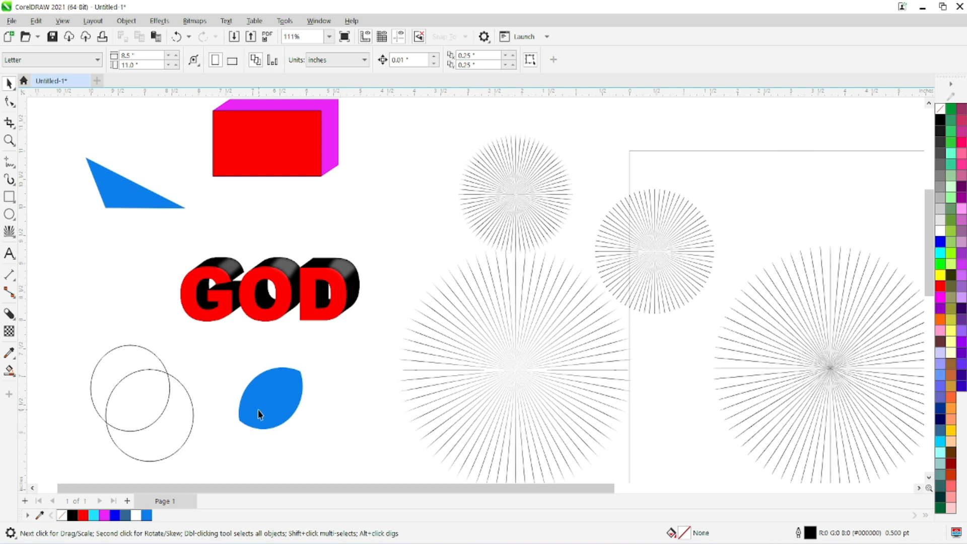
pyautogui.moveTo(258, 414); pyautogui.dragTo(278, 398)
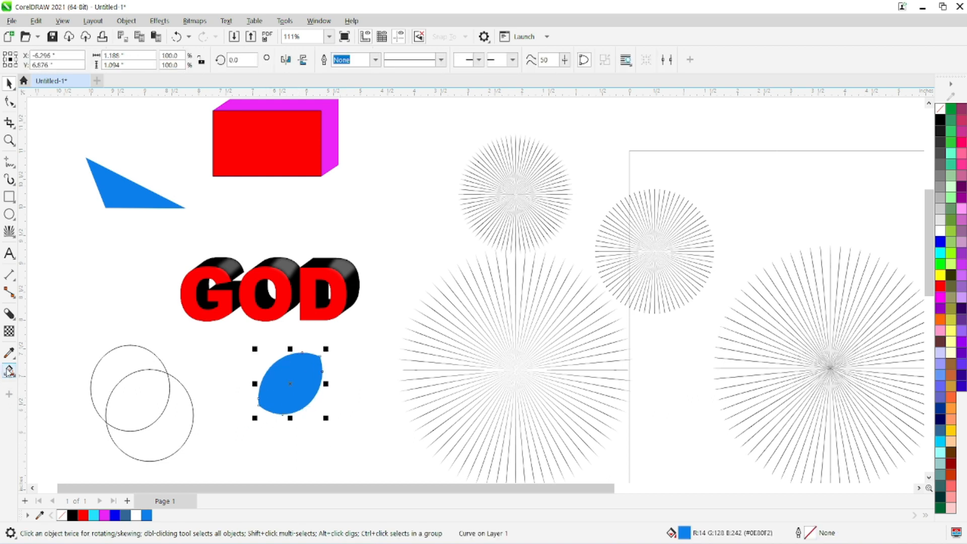
# Step: Apply a linear blue-to-white fountain fill to the leaf-shaped piece with Interactive Fill and tilt its direction diagonally toward the upper right
pyautogui.click(9, 372)
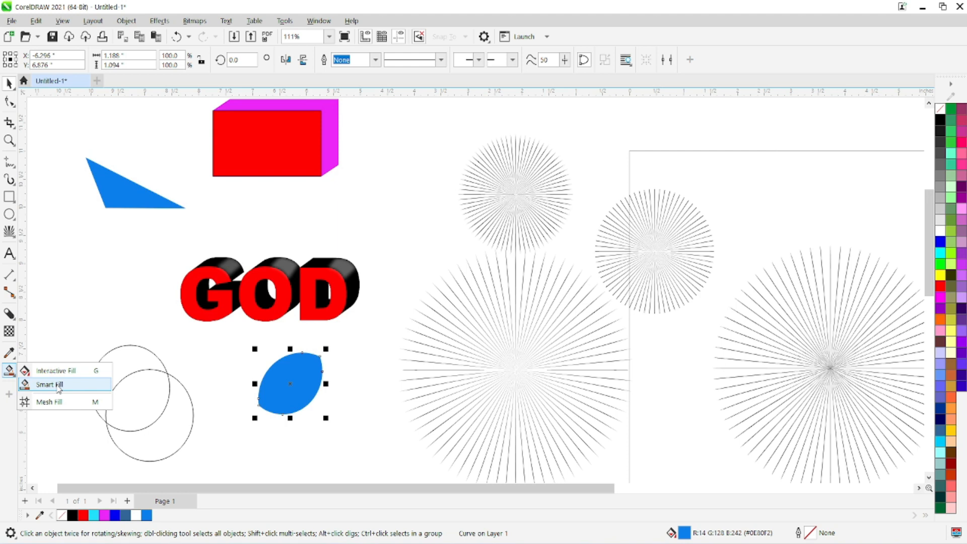
pyautogui.click(54, 371)
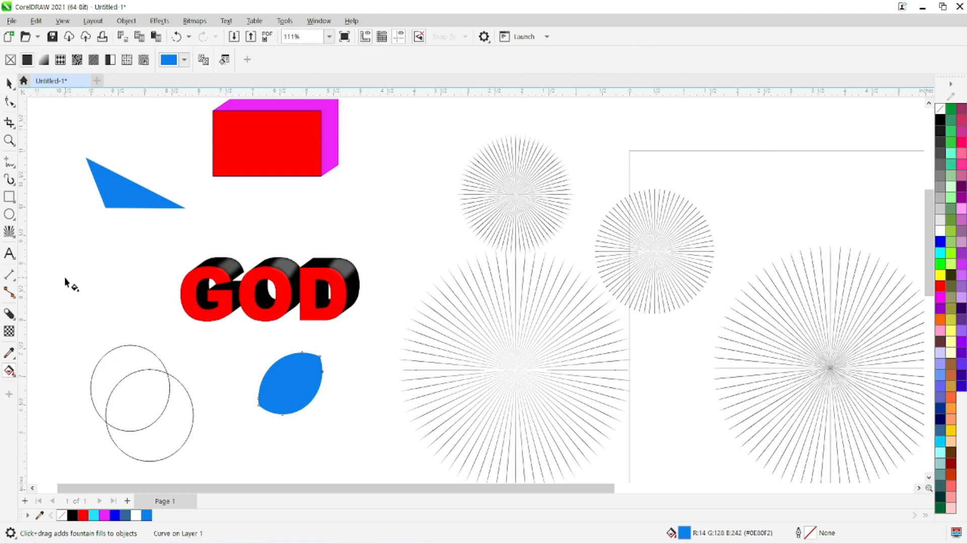
pyautogui.click(42, 61)
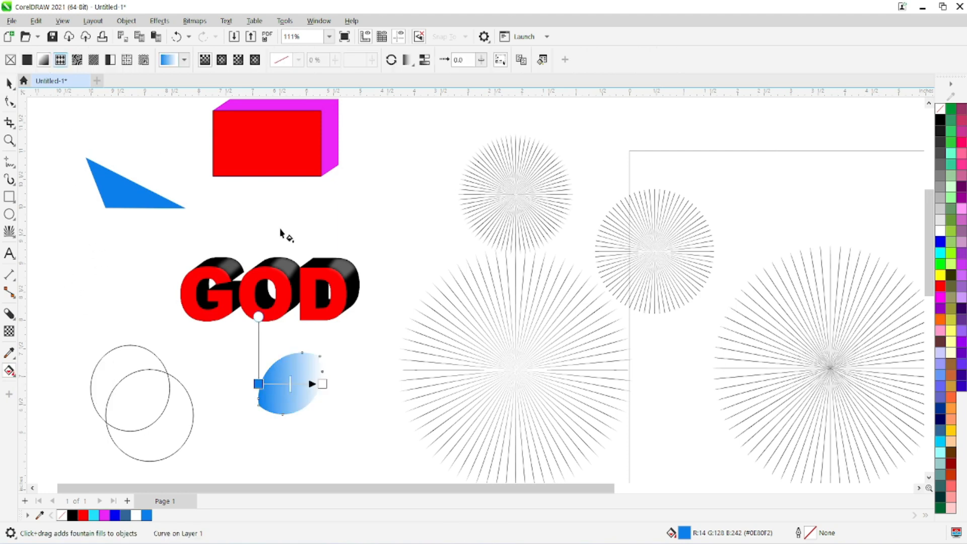
pyautogui.moveTo(323, 384)
pyautogui.mouseDown()
pyautogui.moveTo(269, 393)
pyautogui.moveTo(308, 374)
pyautogui.mouseUp()
# Step: Change the white end of the leaf shape's fountain fill to lime green #AAE300 and move that end closer to the blue end
pyautogui.click(306, 388)
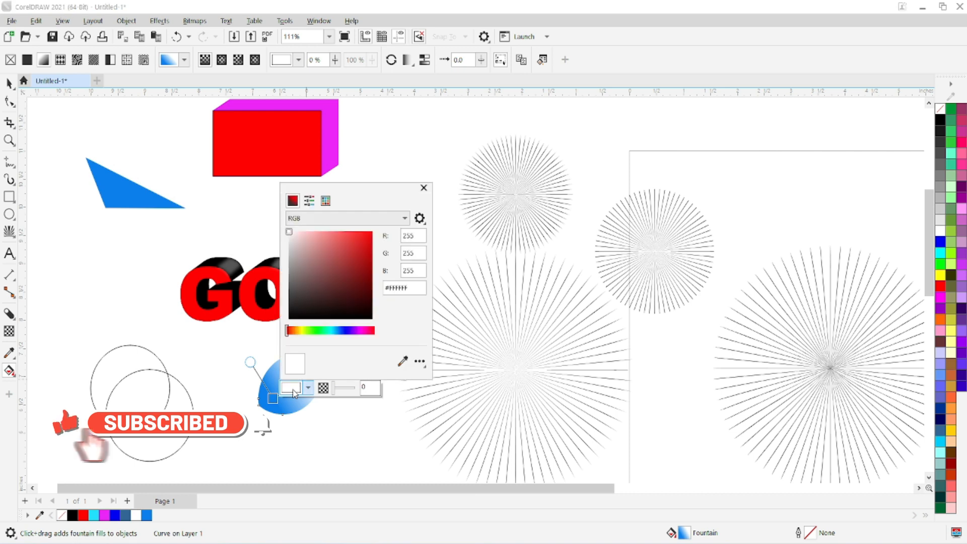
pyautogui.click(309, 330)
pyautogui.moveTo(308, 330); pyautogui.dragTo(298, 331)
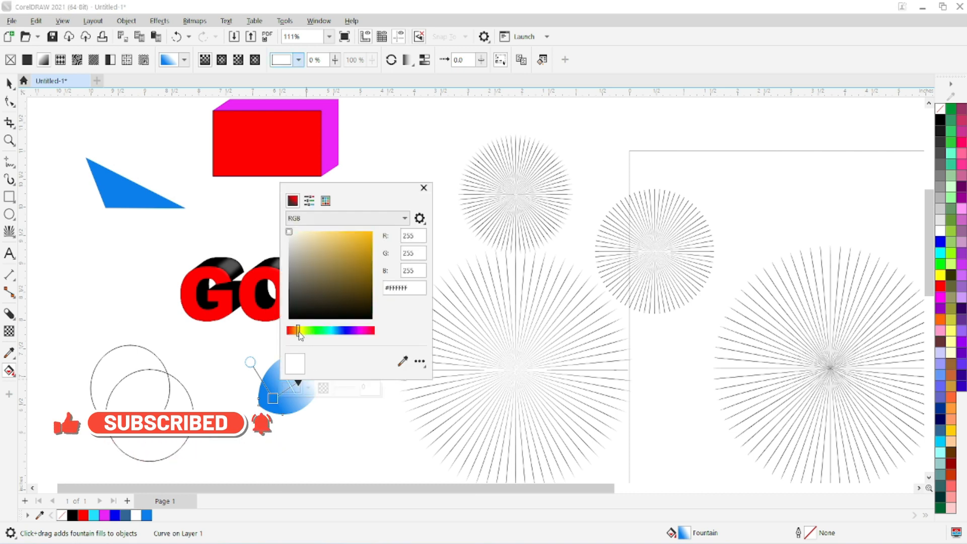
pyautogui.click(306, 331)
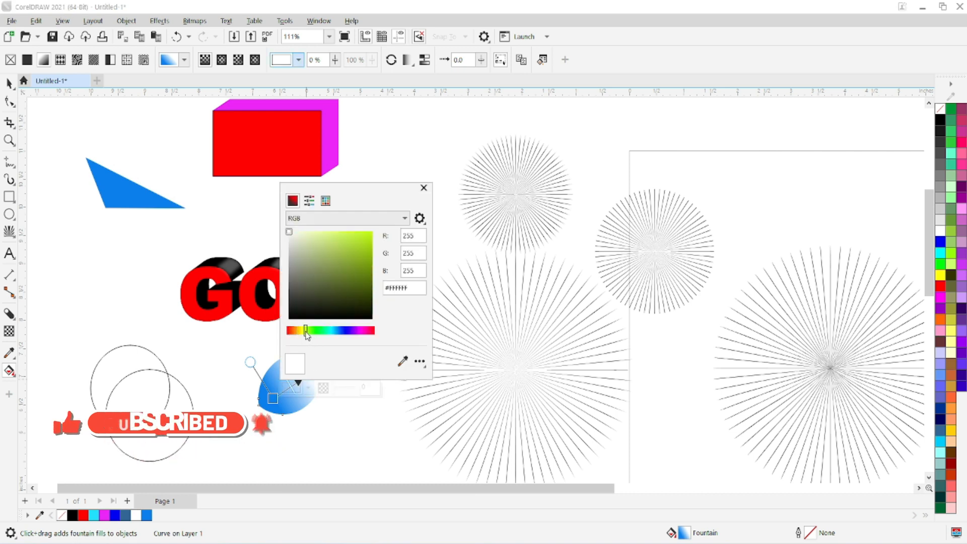
pyautogui.click(354, 416)
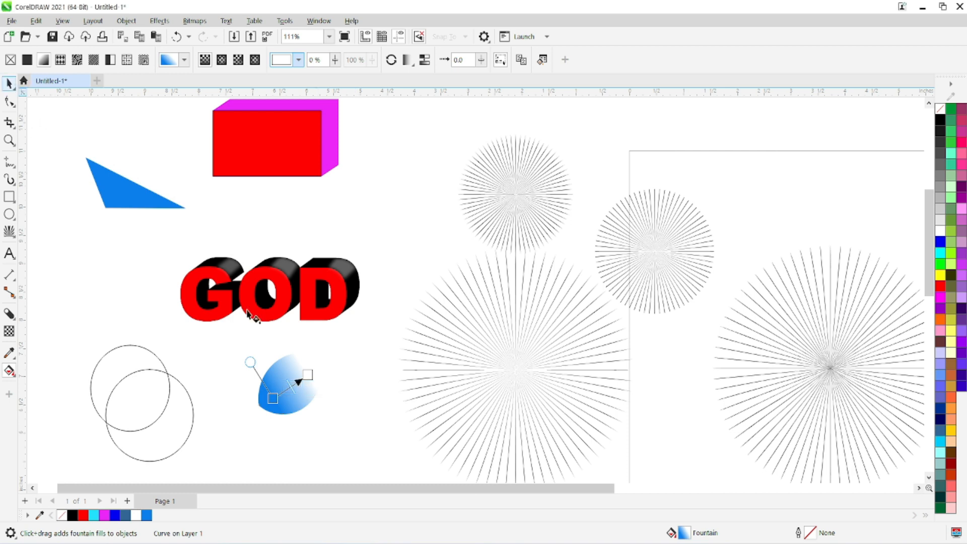
pyautogui.click(301, 380)
pyautogui.click(291, 387)
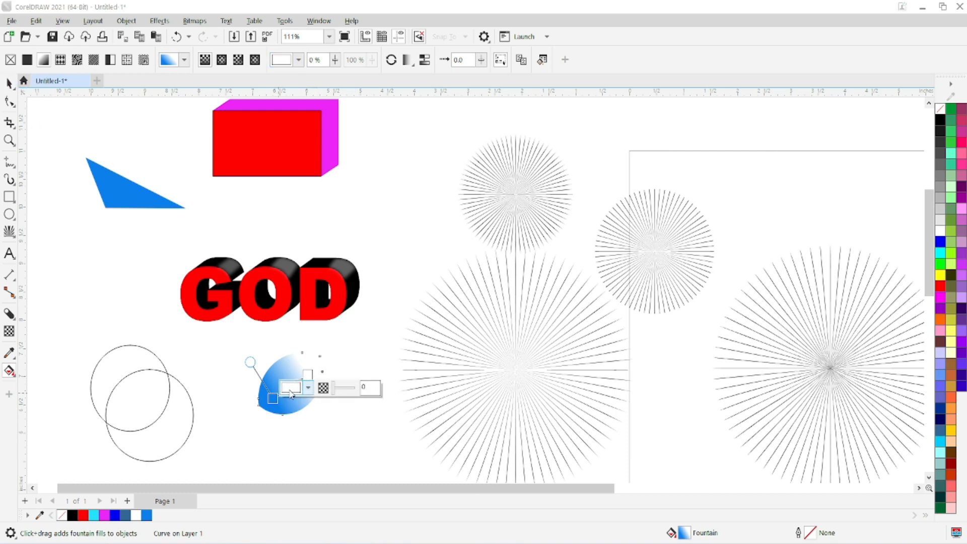
pyautogui.moveTo(346, 259); pyautogui.dragTo(368, 231)
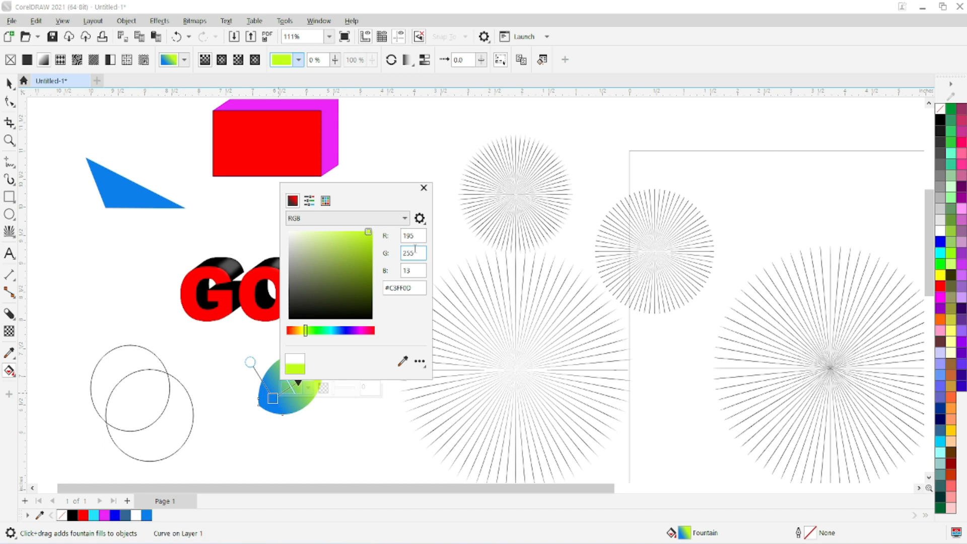
pyautogui.click(372, 313)
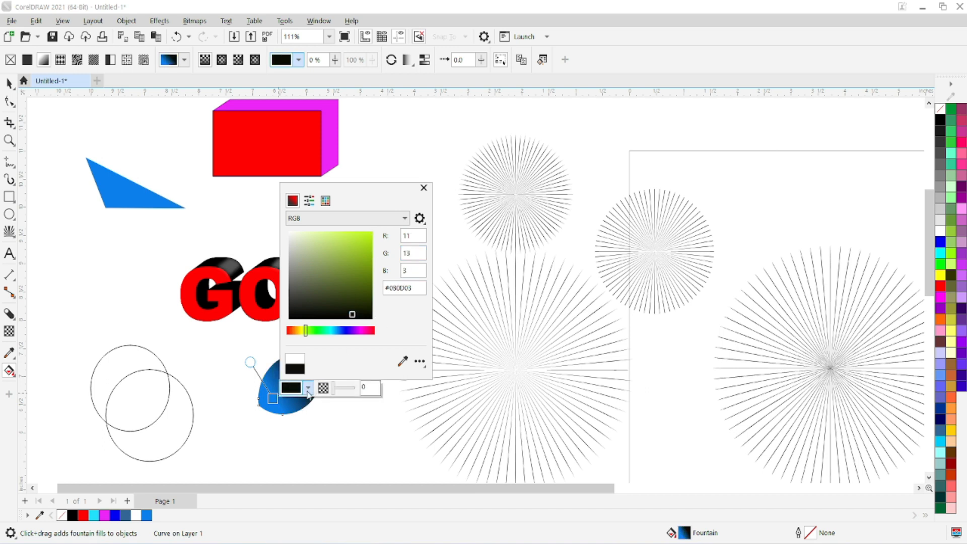
pyautogui.click(375, 242)
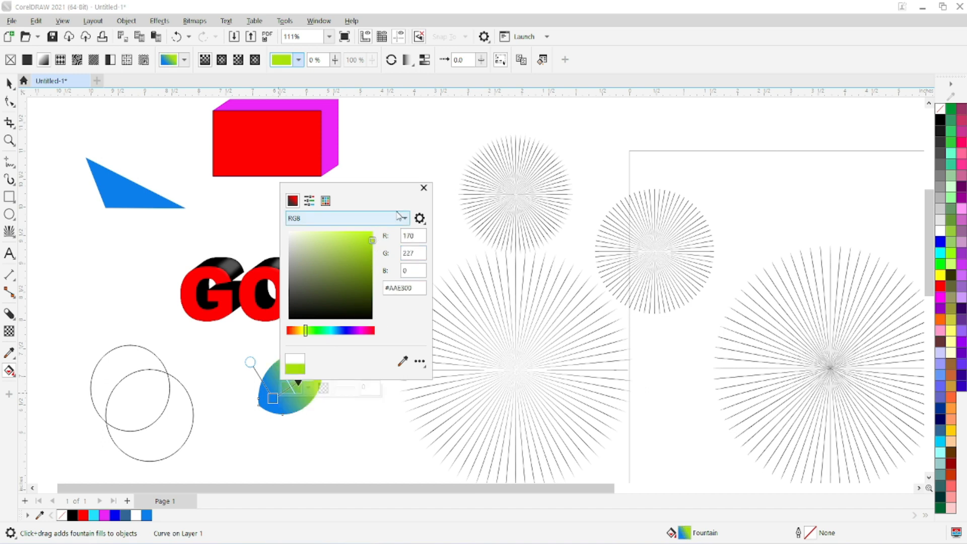
pyautogui.click(388, 170)
pyautogui.moveTo(308, 375)
pyautogui.mouseDown()
pyautogui.moveTo(318, 354)
pyautogui.moveTo(291, 382)
pyautogui.mouseUp()
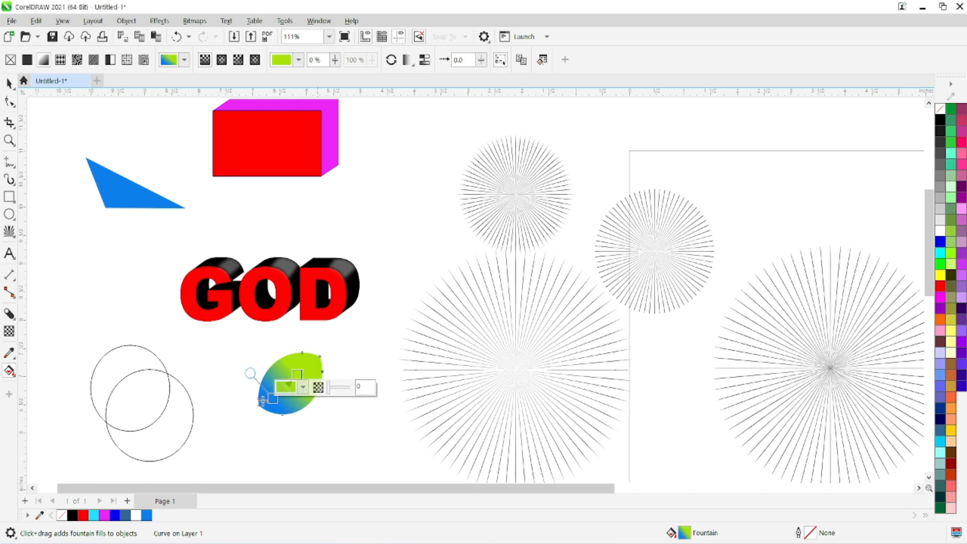
# Step: Move the upper ellipse up and left clear of the other one and give it a linear black-to-white fountain fill
pyautogui.press('space')
pyautogui.moveTo(104, 367); pyautogui.dragTo(84, 307)
pyautogui.press('F11')
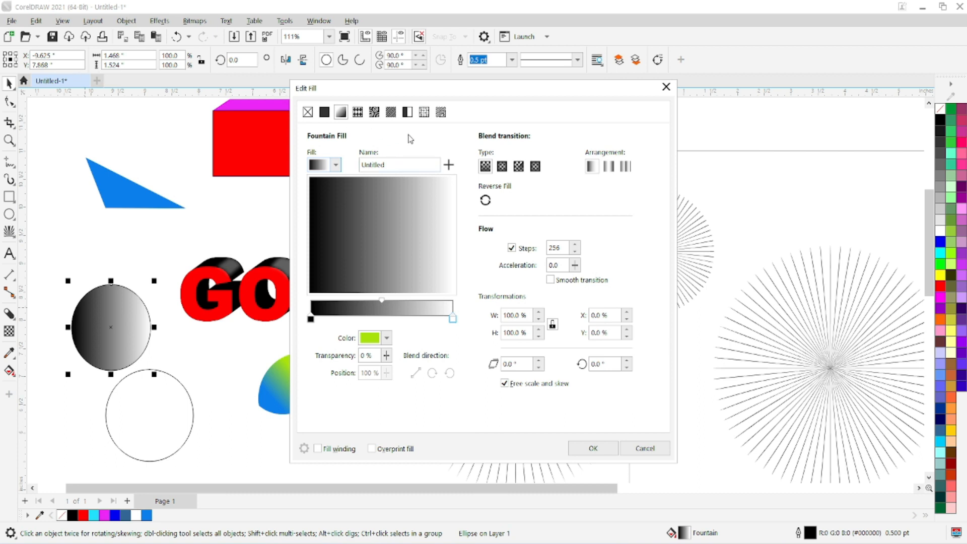
pyautogui.click(588, 448)
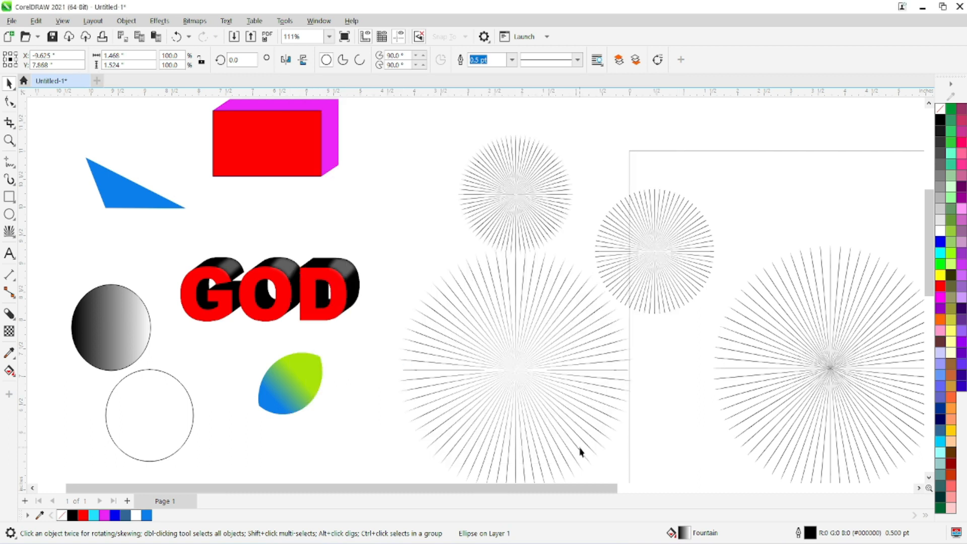
pyautogui.click(12, 372)
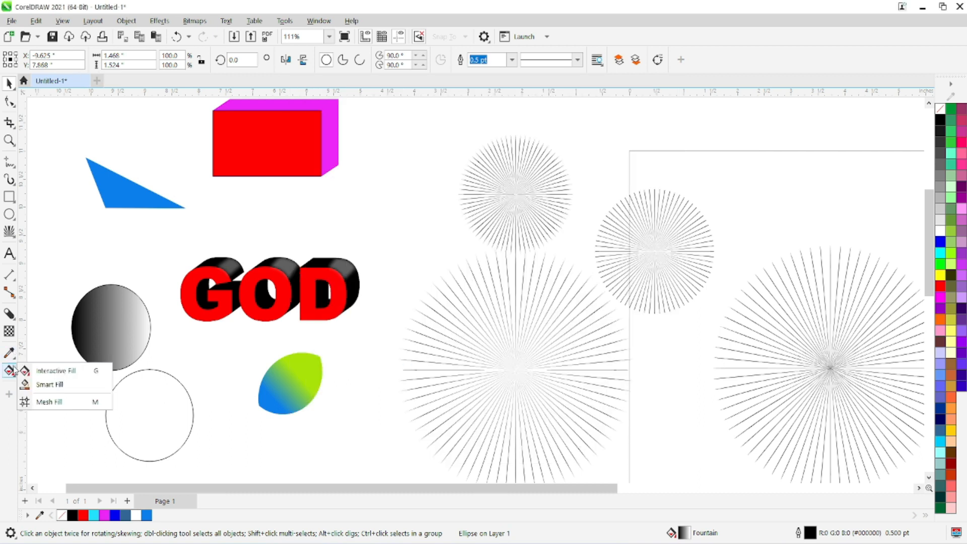
pyautogui.click(46, 369)
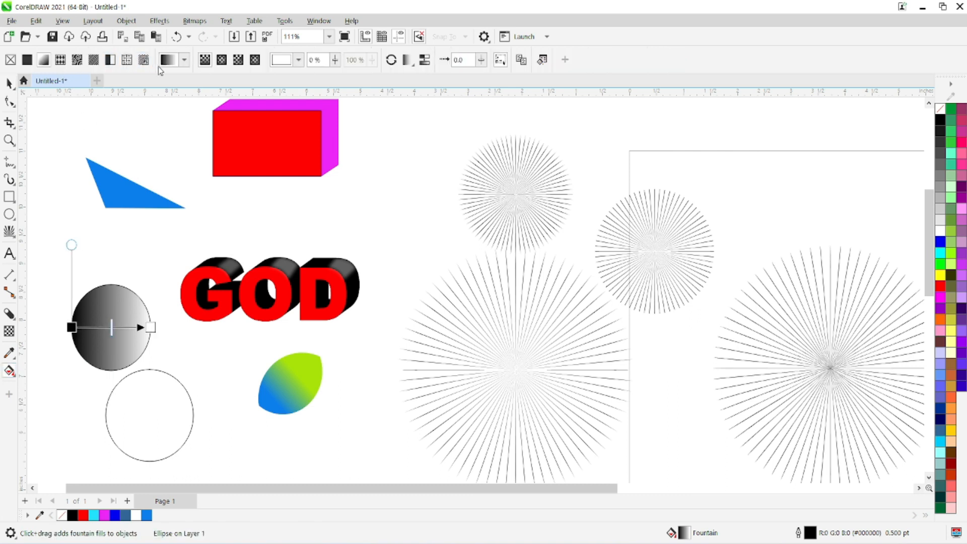
pyautogui.click(8, 84)
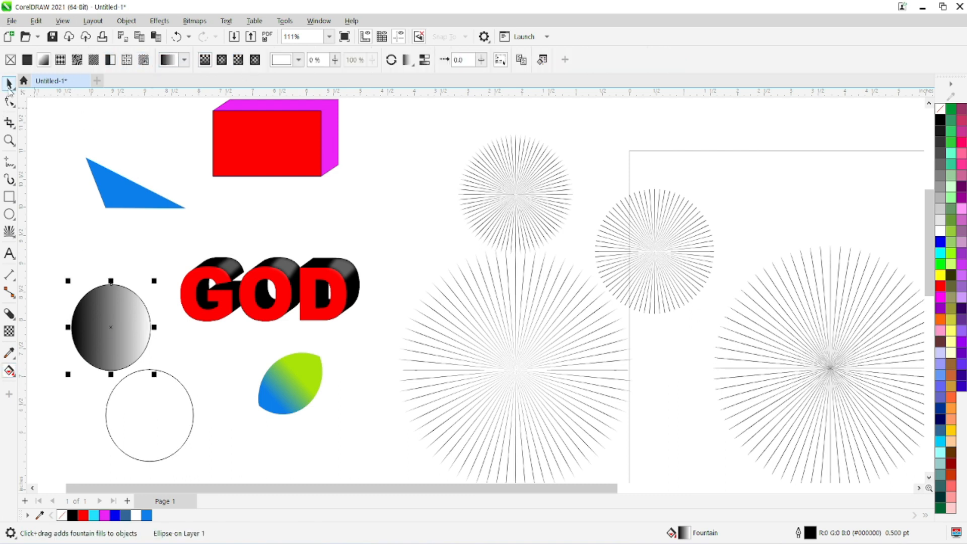
pyautogui.click(10, 314)
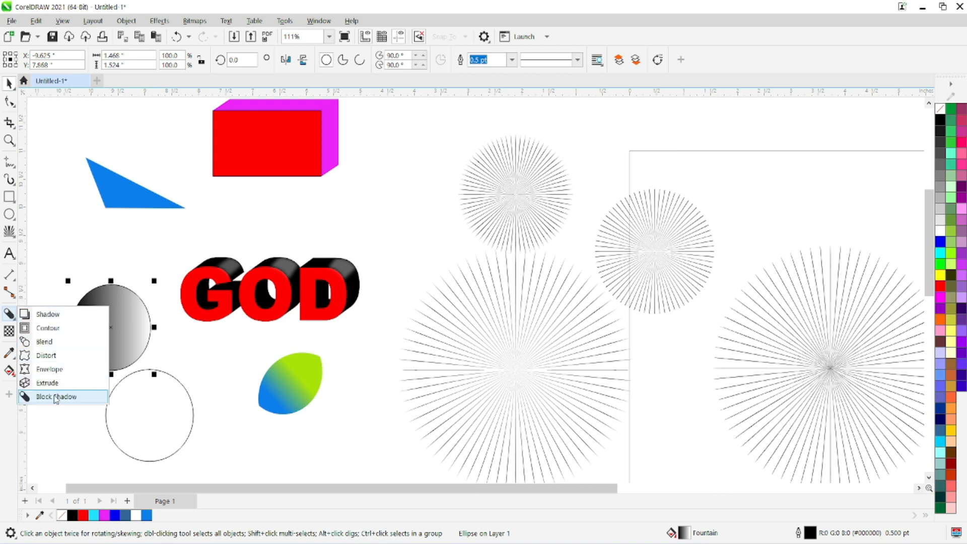
pyautogui.click(10, 331)
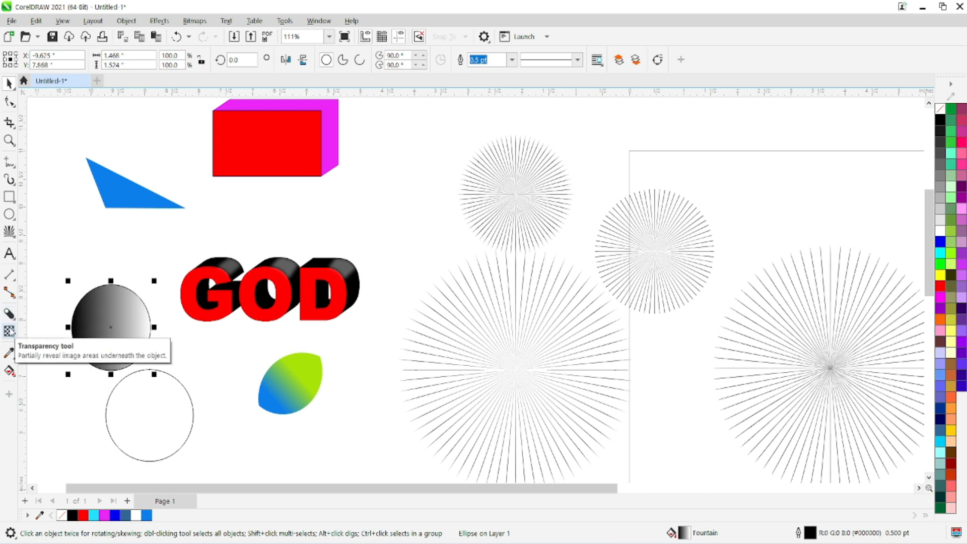
pyautogui.click(14, 373)
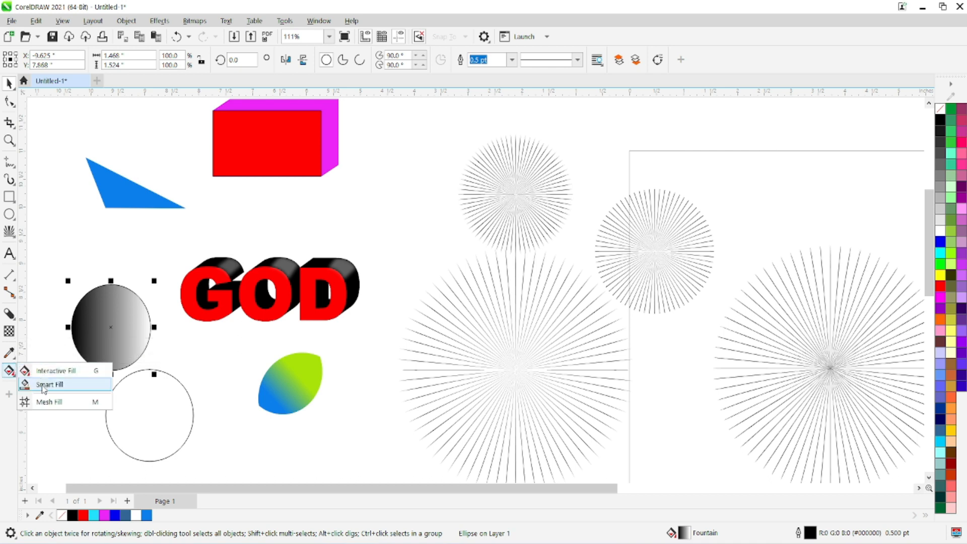
pyautogui.click(12, 87)
pyautogui.click(12, 375)
pyautogui.click(11, 377)
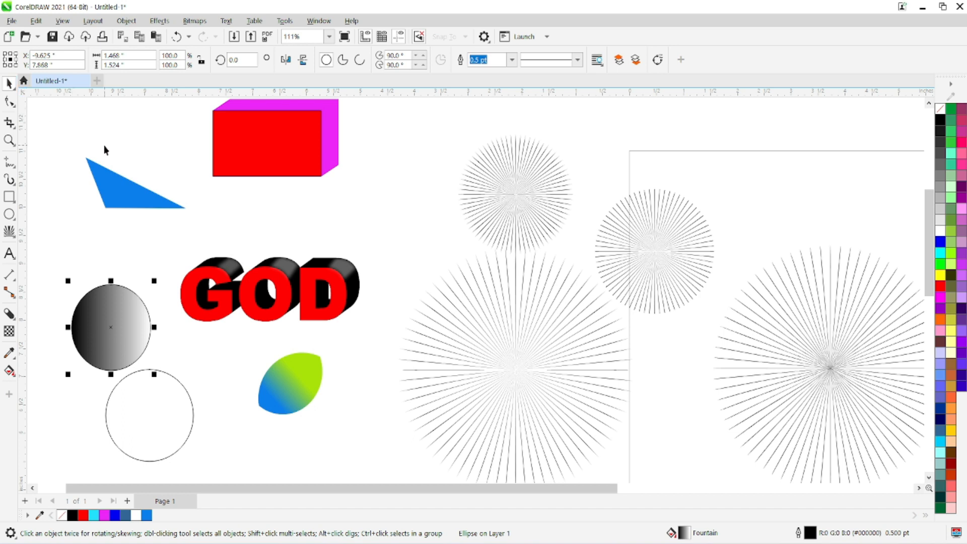
pyautogui.click(326, 543)
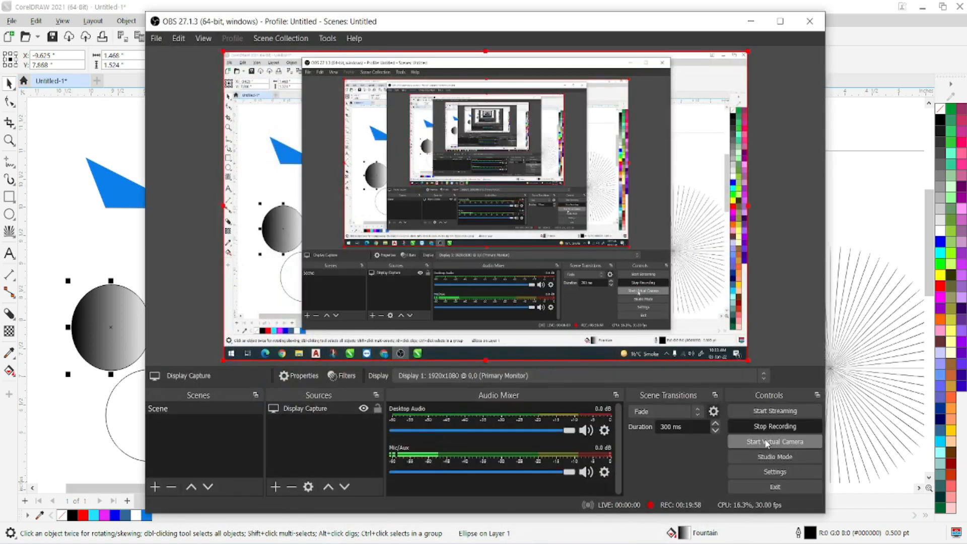